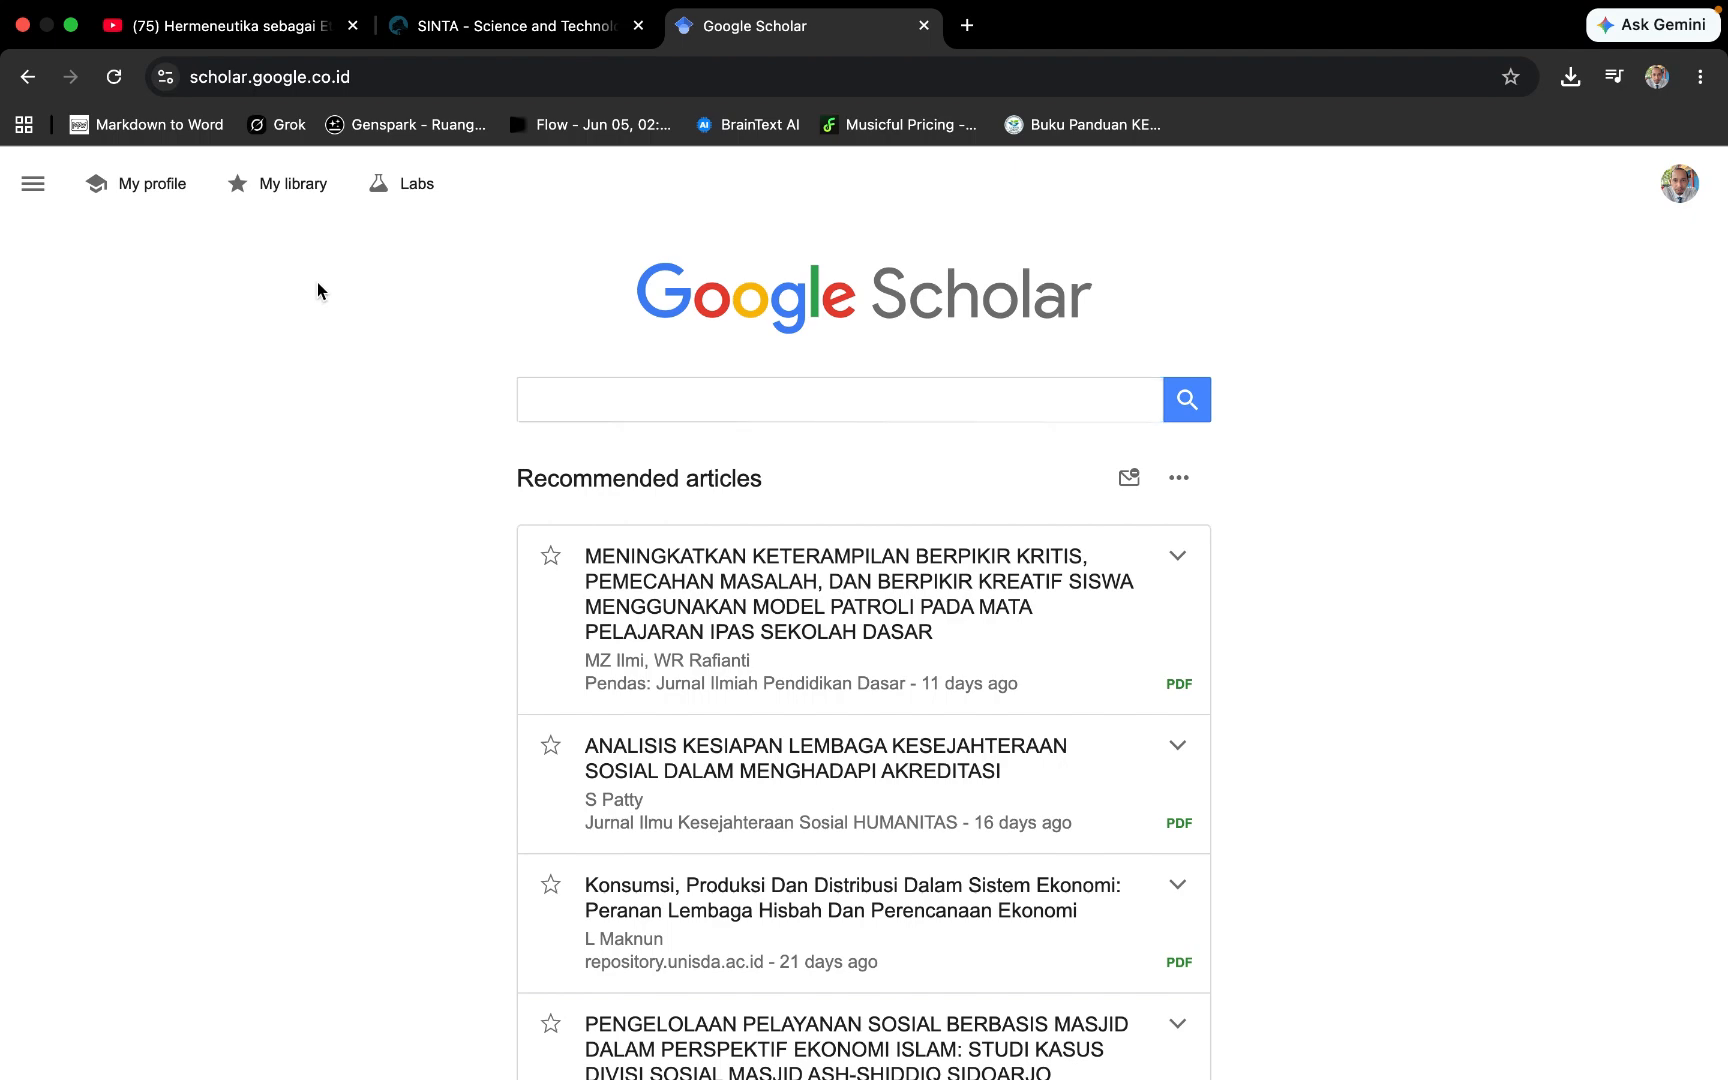
- Export all articles from the author's own Google Scholar profile in RefMan format
{"action": "left_click", "coordinate": [168, 190]}
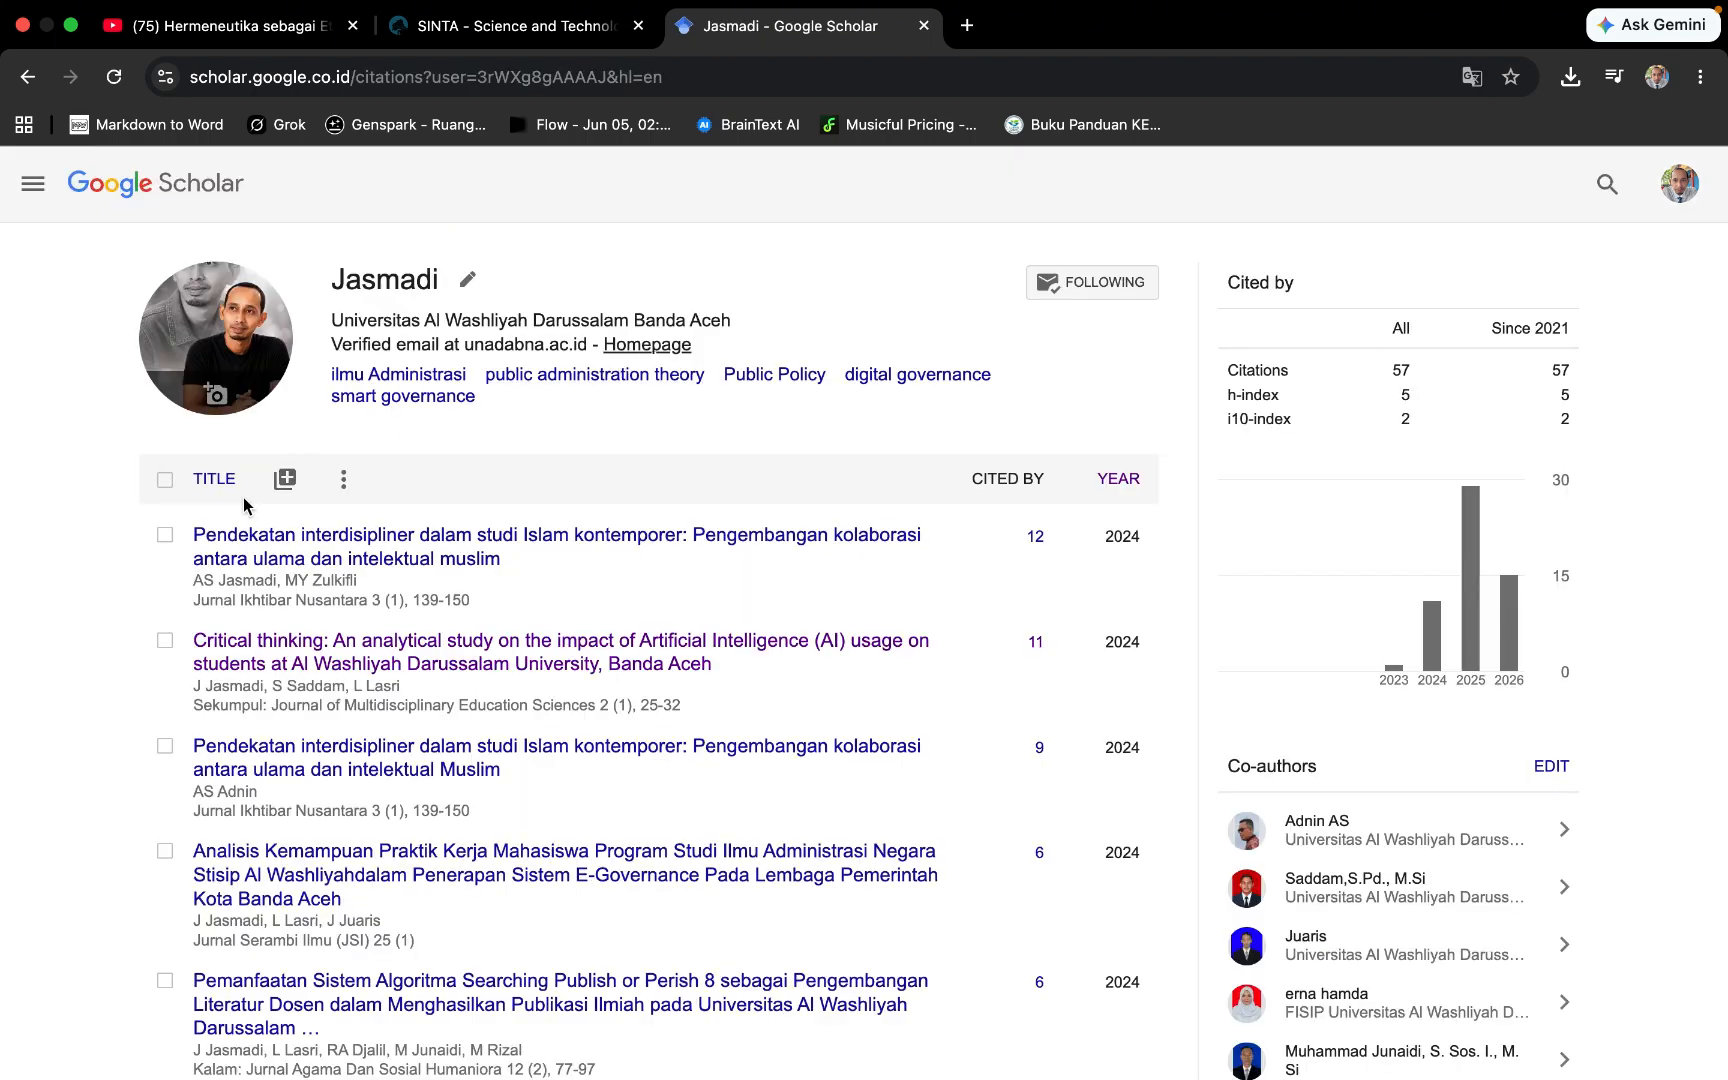
{"action": "left_click", "coordinate": [342, 484]}
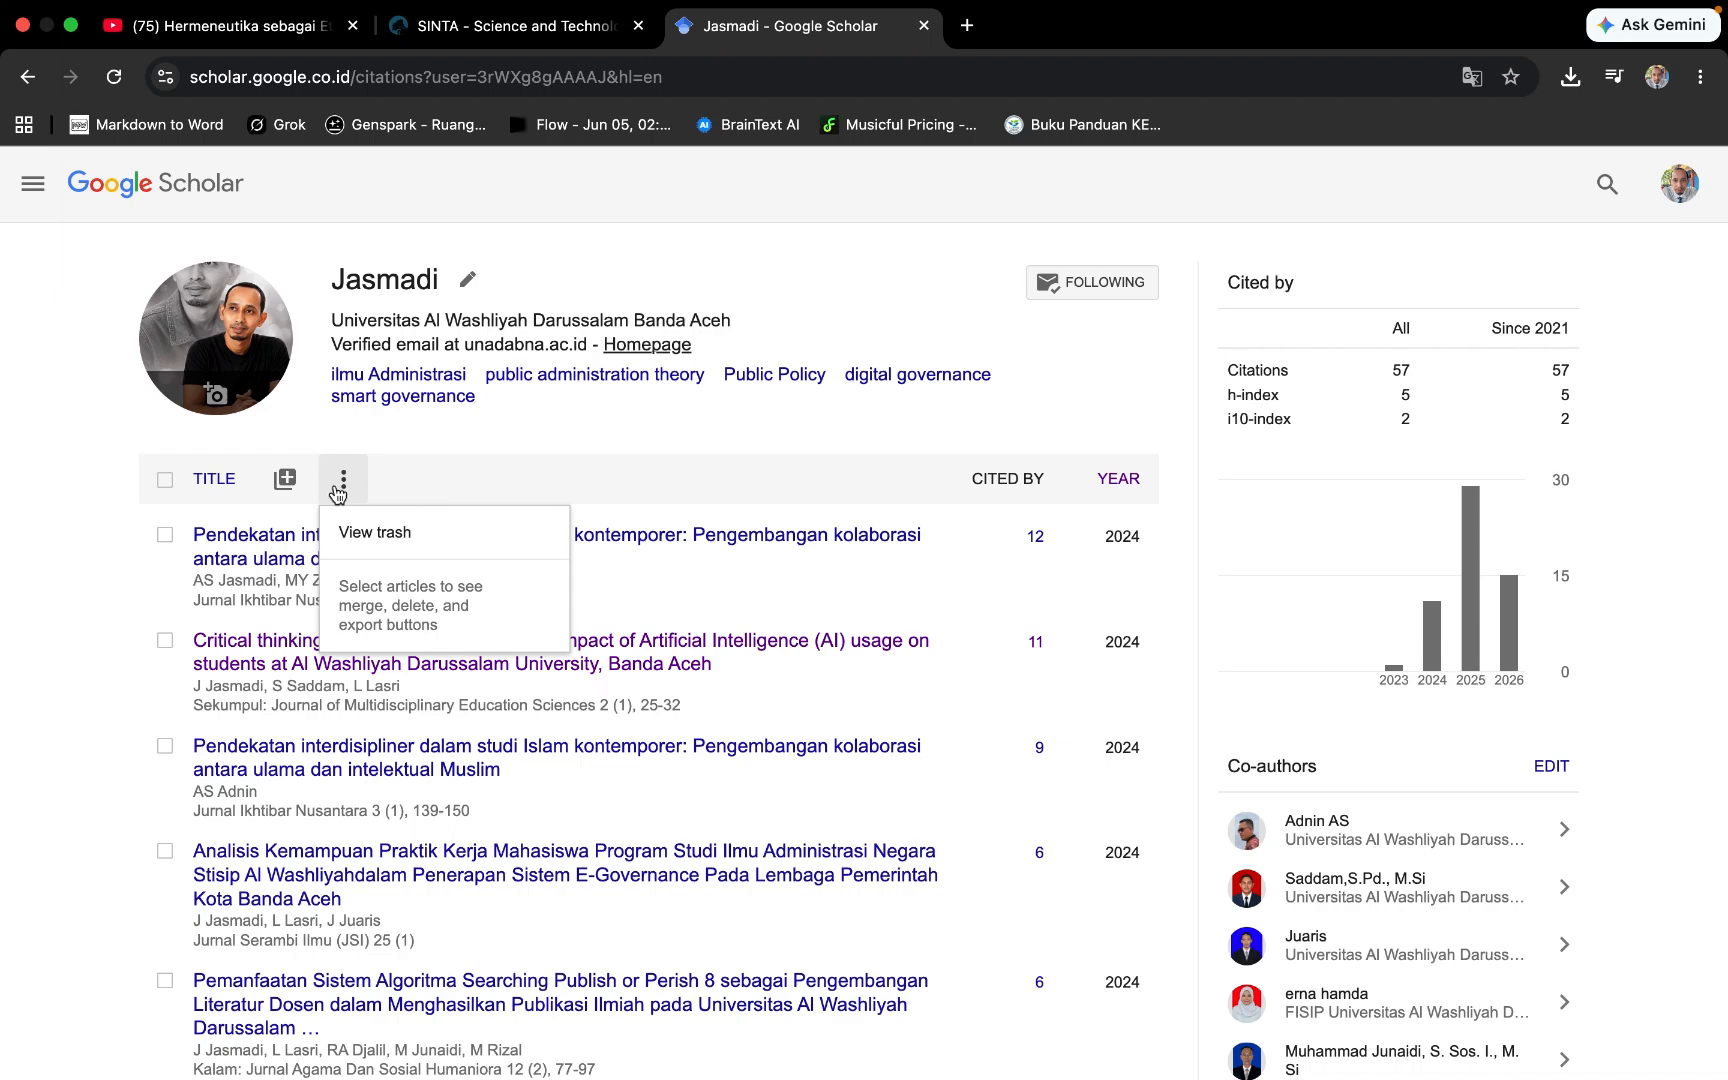
{"action": "left_click", "coordinate": [165, 479]}
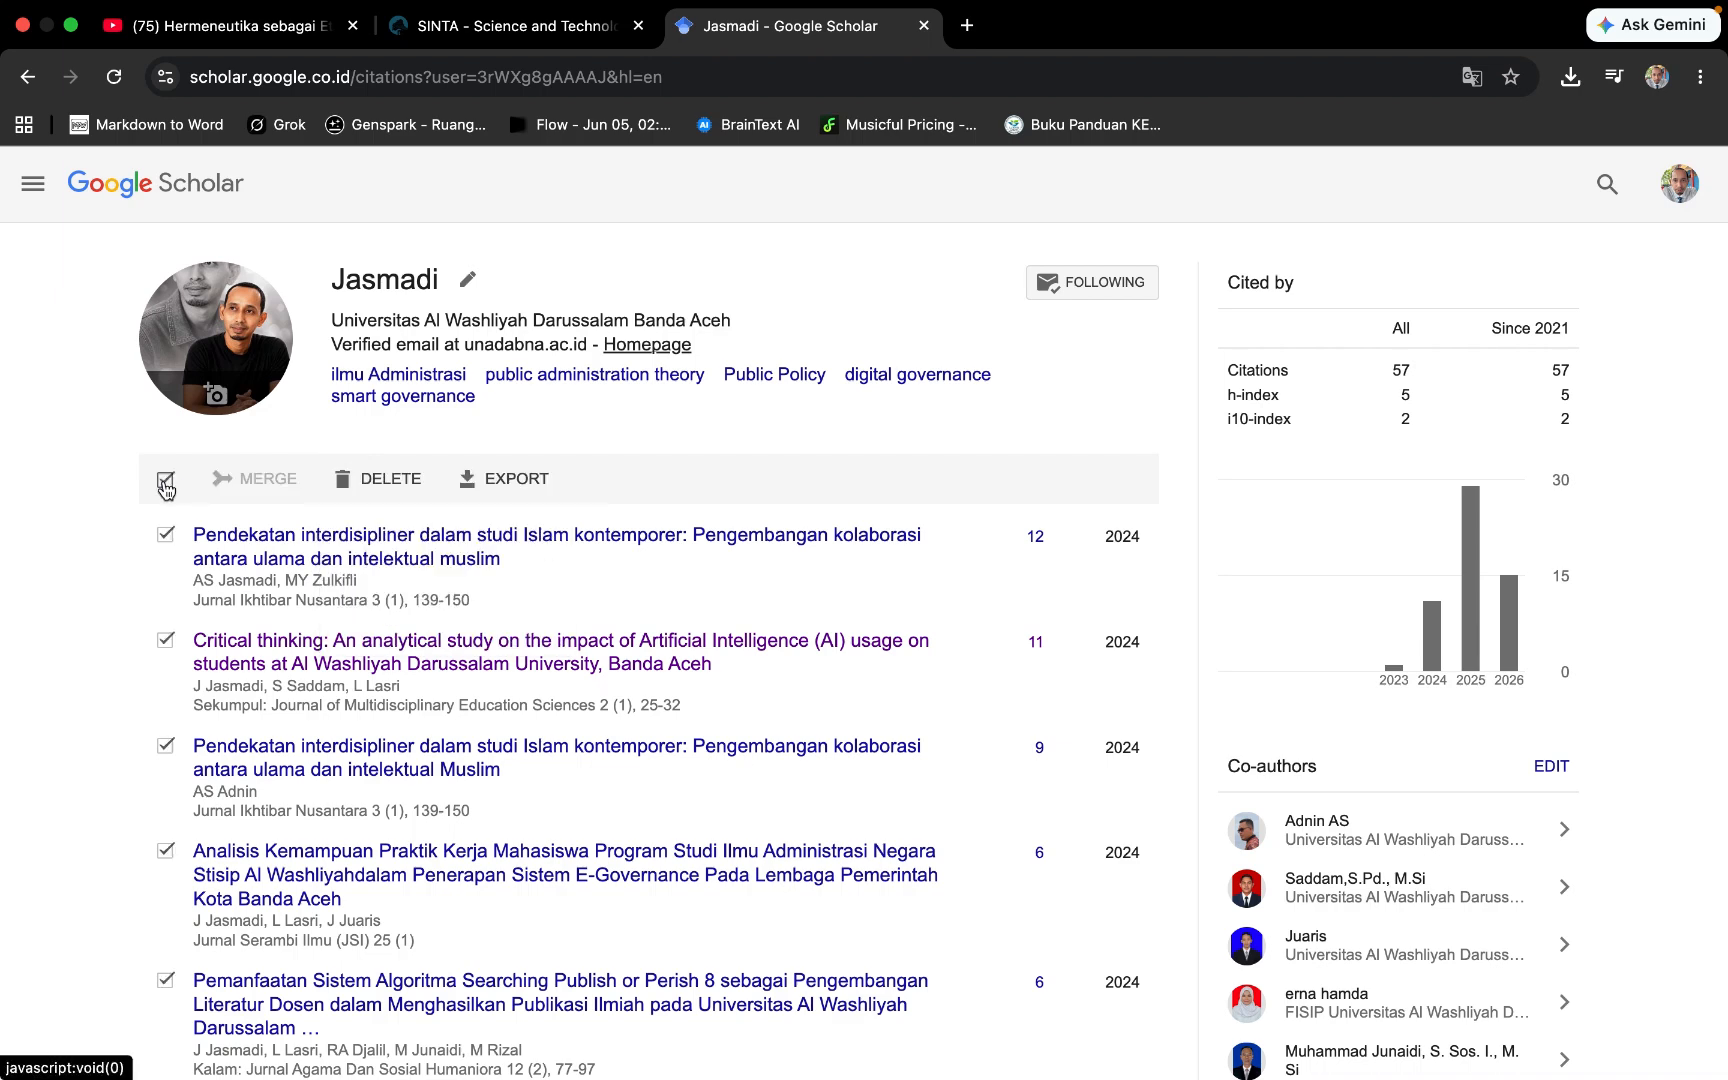
{"action": "left_click", "coordinate": [511, 482]}
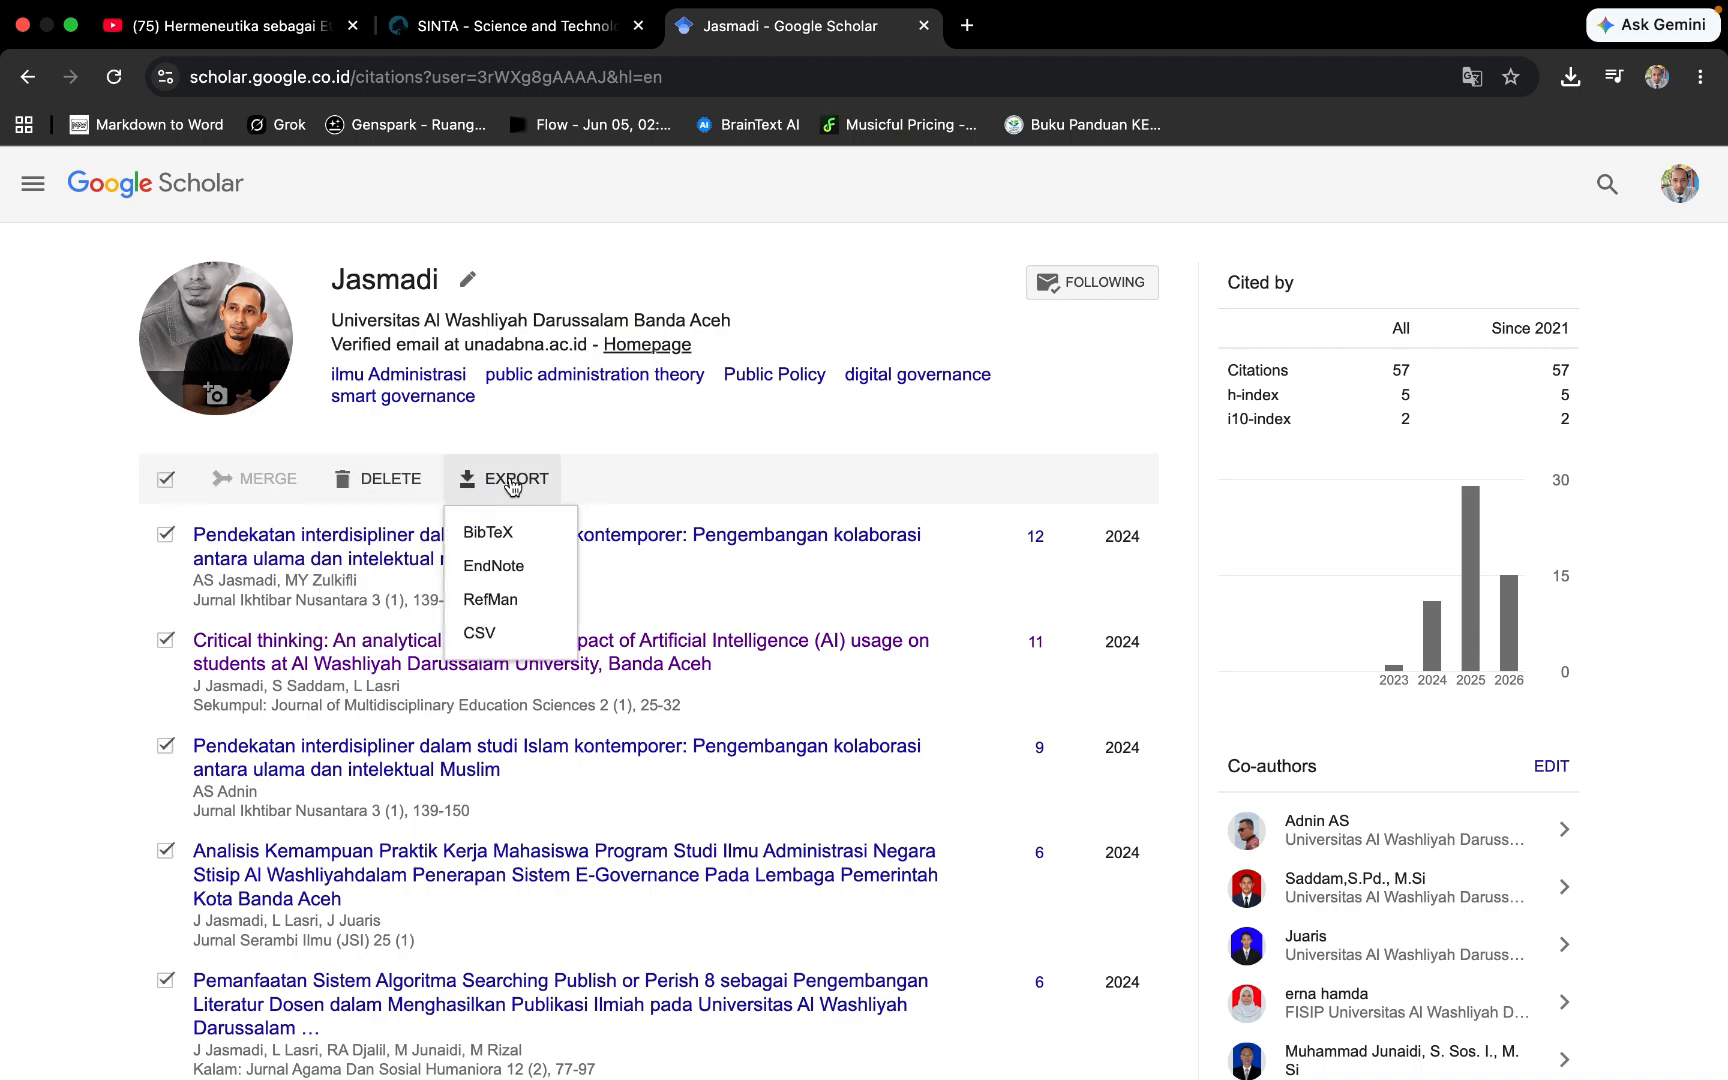
{"action": "left_click", "coordinate": [500, 602]}
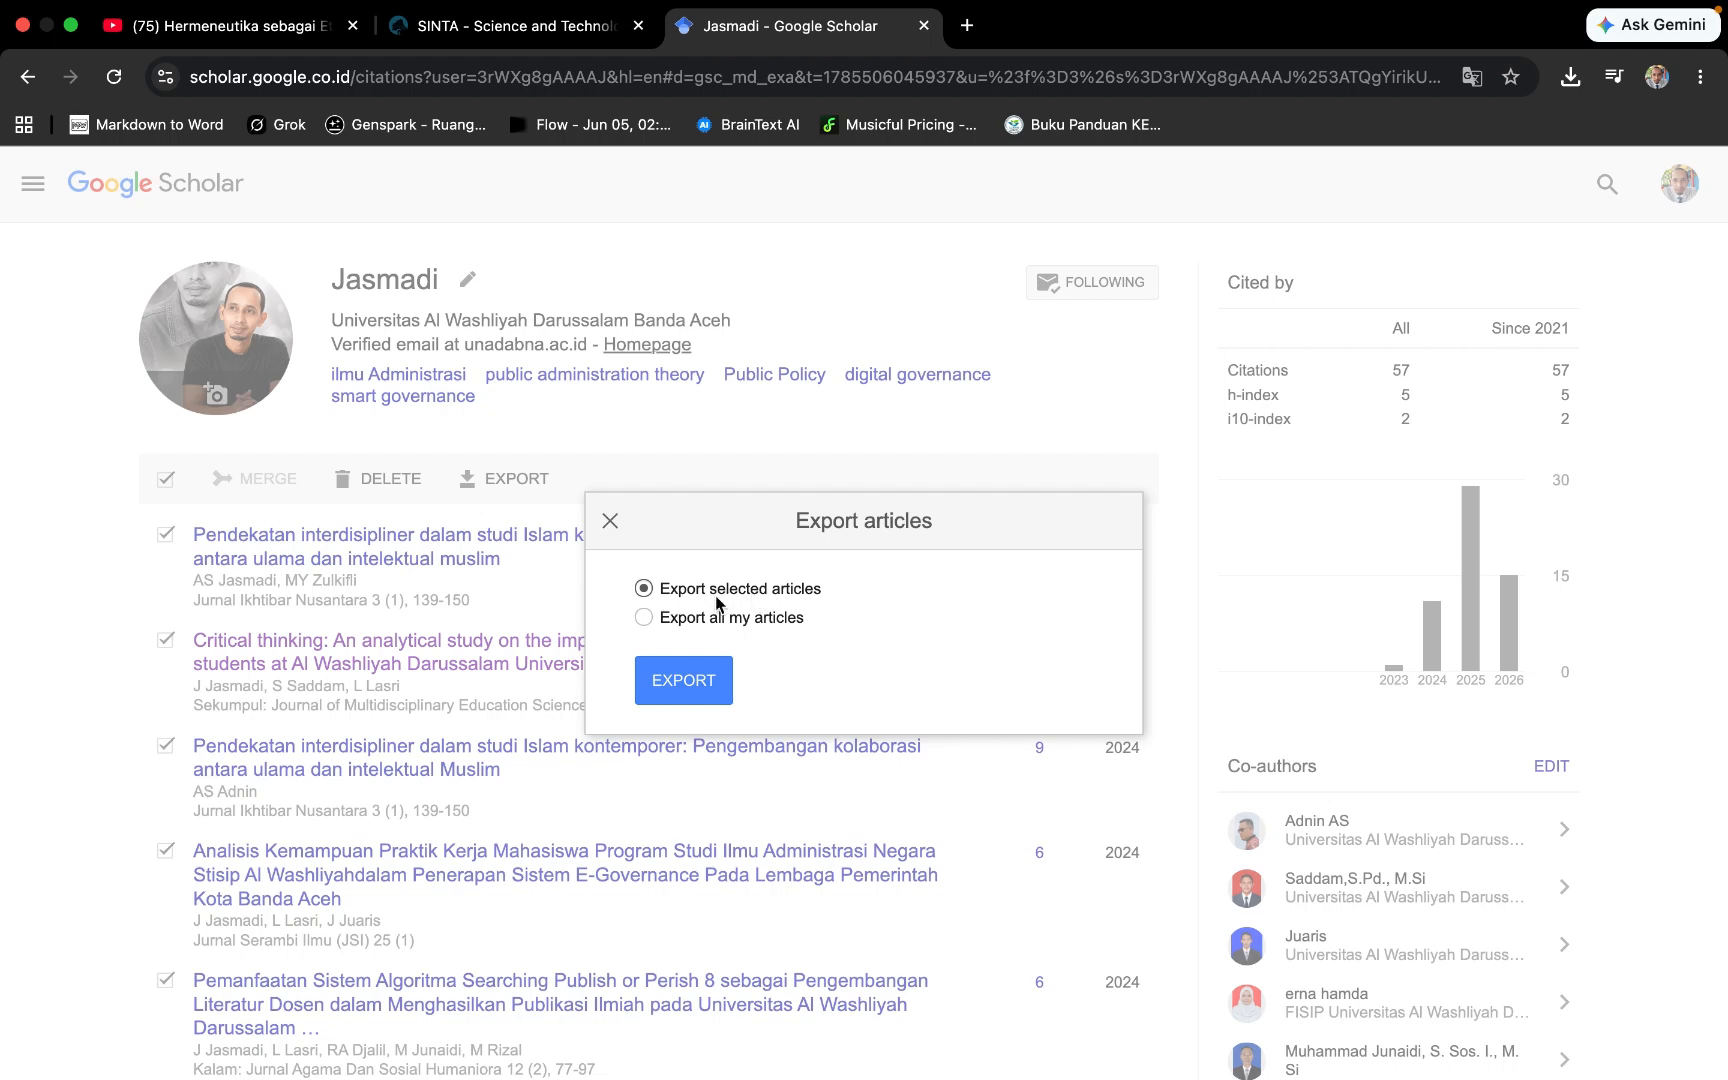
{"action": "left_click", "coordinate": [683, 620]}
{"action": "left_click", "coordinate": [712, 692]}
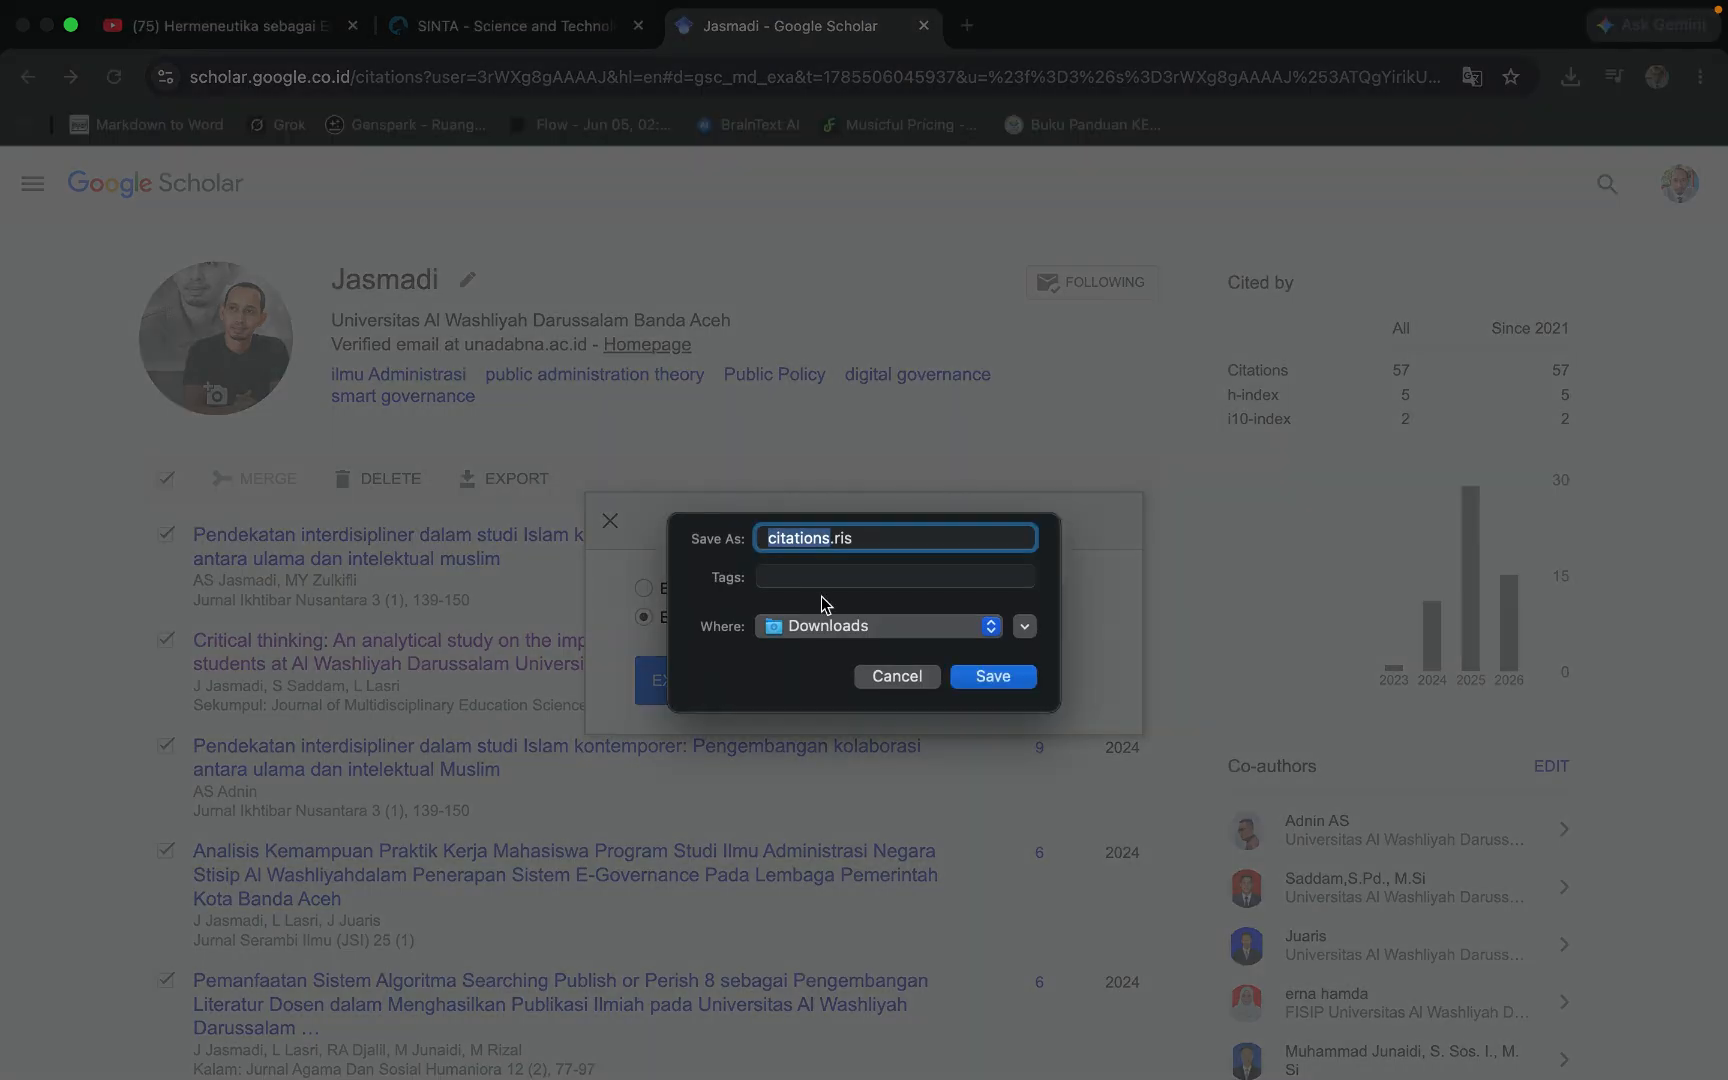
- Save the exported .ris file in Downloads under the profile owner's name and close the export dialog
{"action": "type", "text": "jasmadid"}
{"action": "key", "text": "BackSpace"}
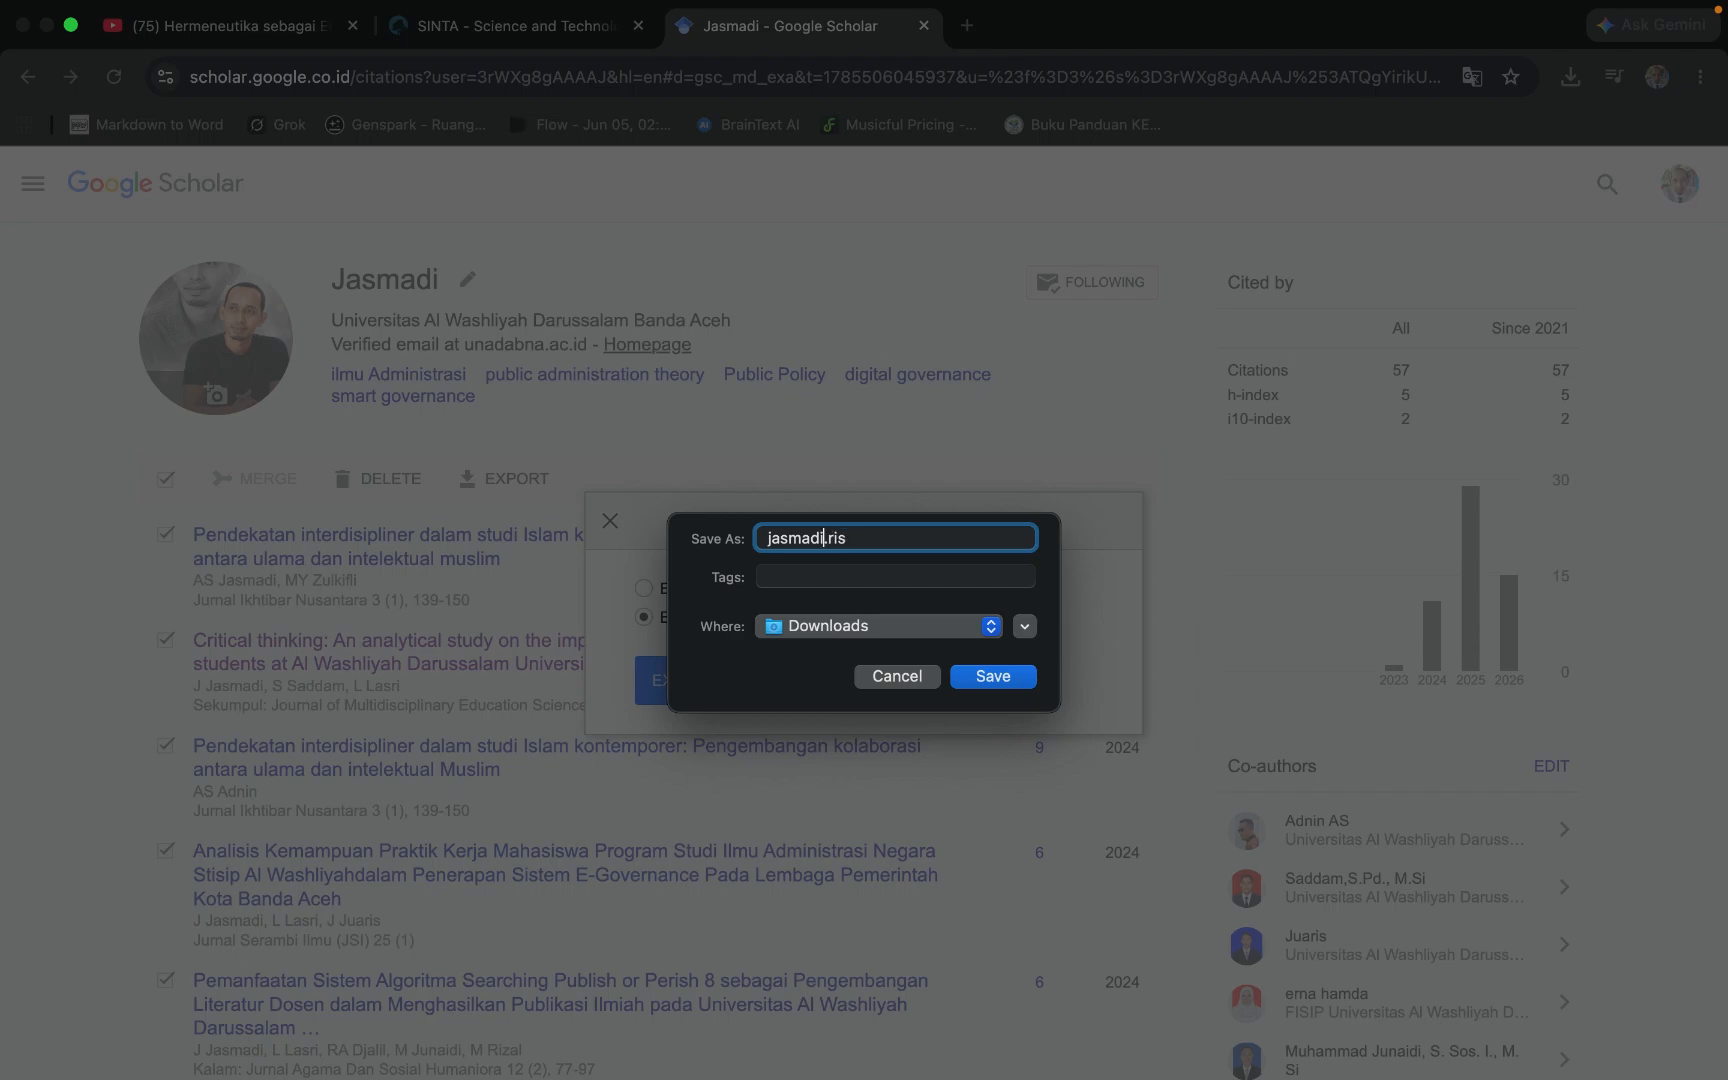
{"action": "left_click", "coordinate": [990, 677]}
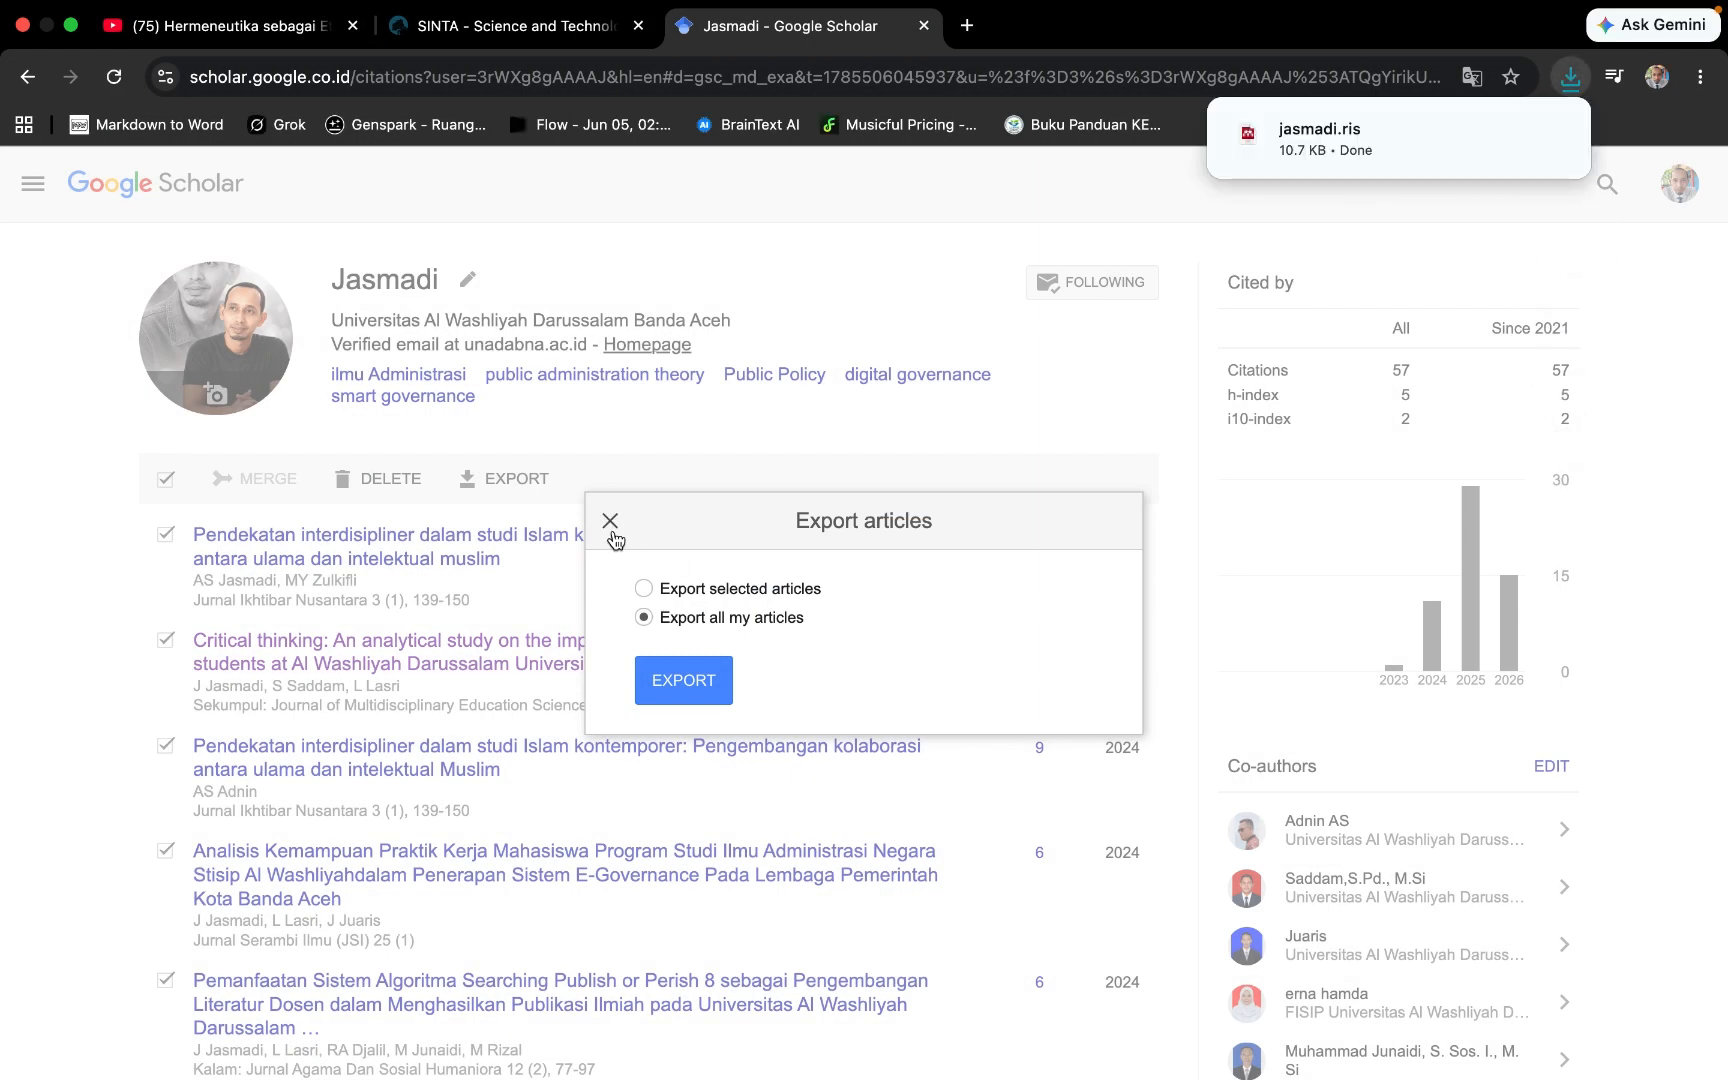
{"action": "left_click", "coordinate": [610, 521]}
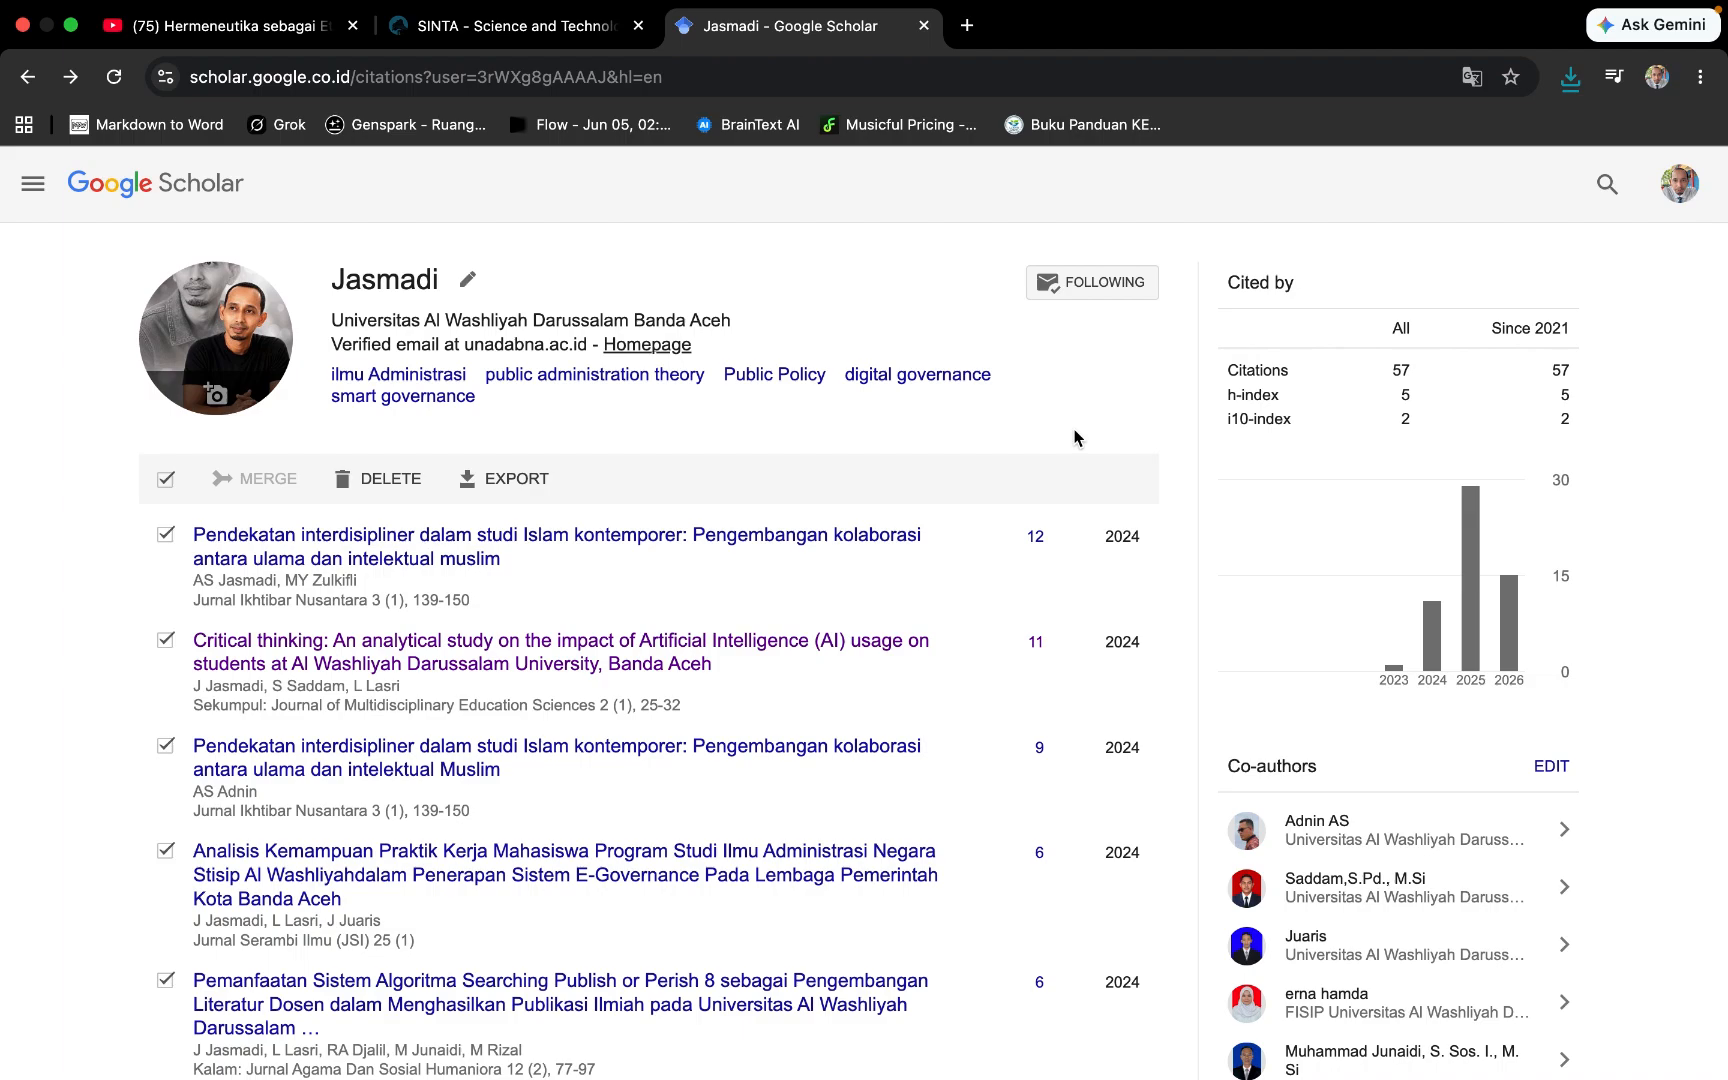
- Switch to Mendeley Desktop and bring the end of the folder list into view
{"action": "key", "text": "ctrl+Up"}
{"action": "left_click", "coordinate": [934, 433]}
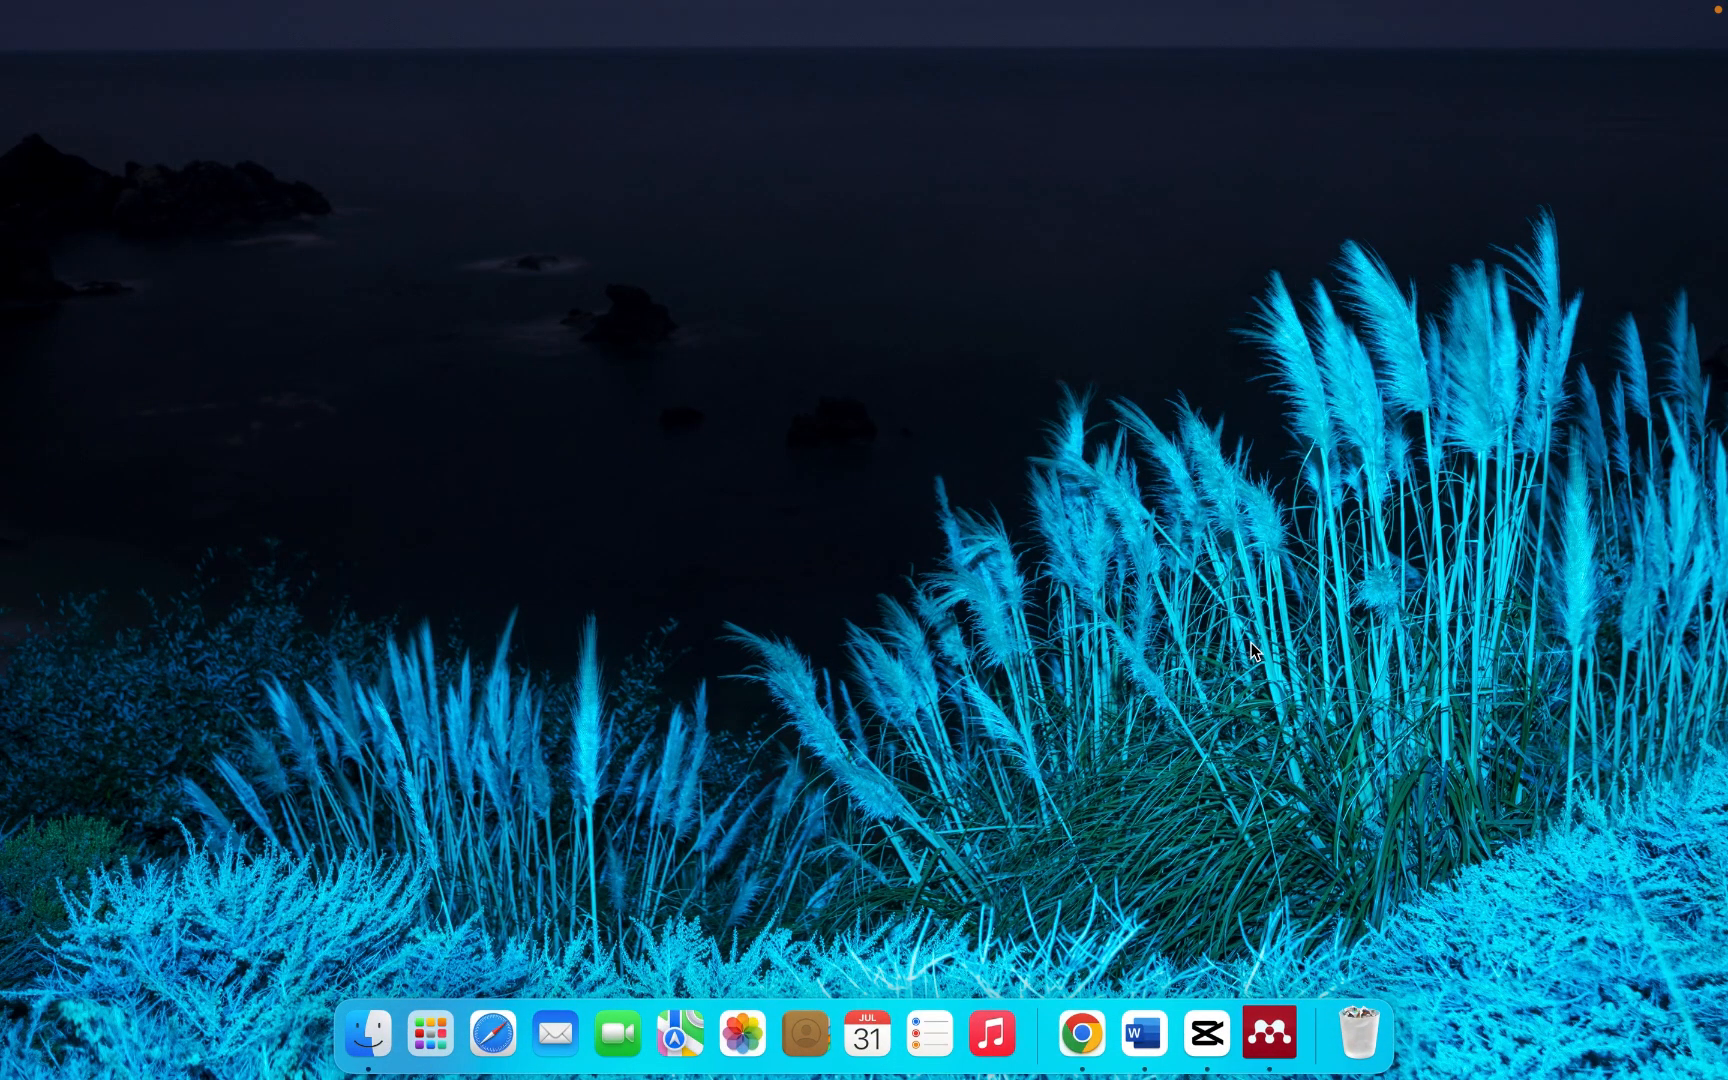
{"action": "left_click", "coordinate": [413, 1008]}
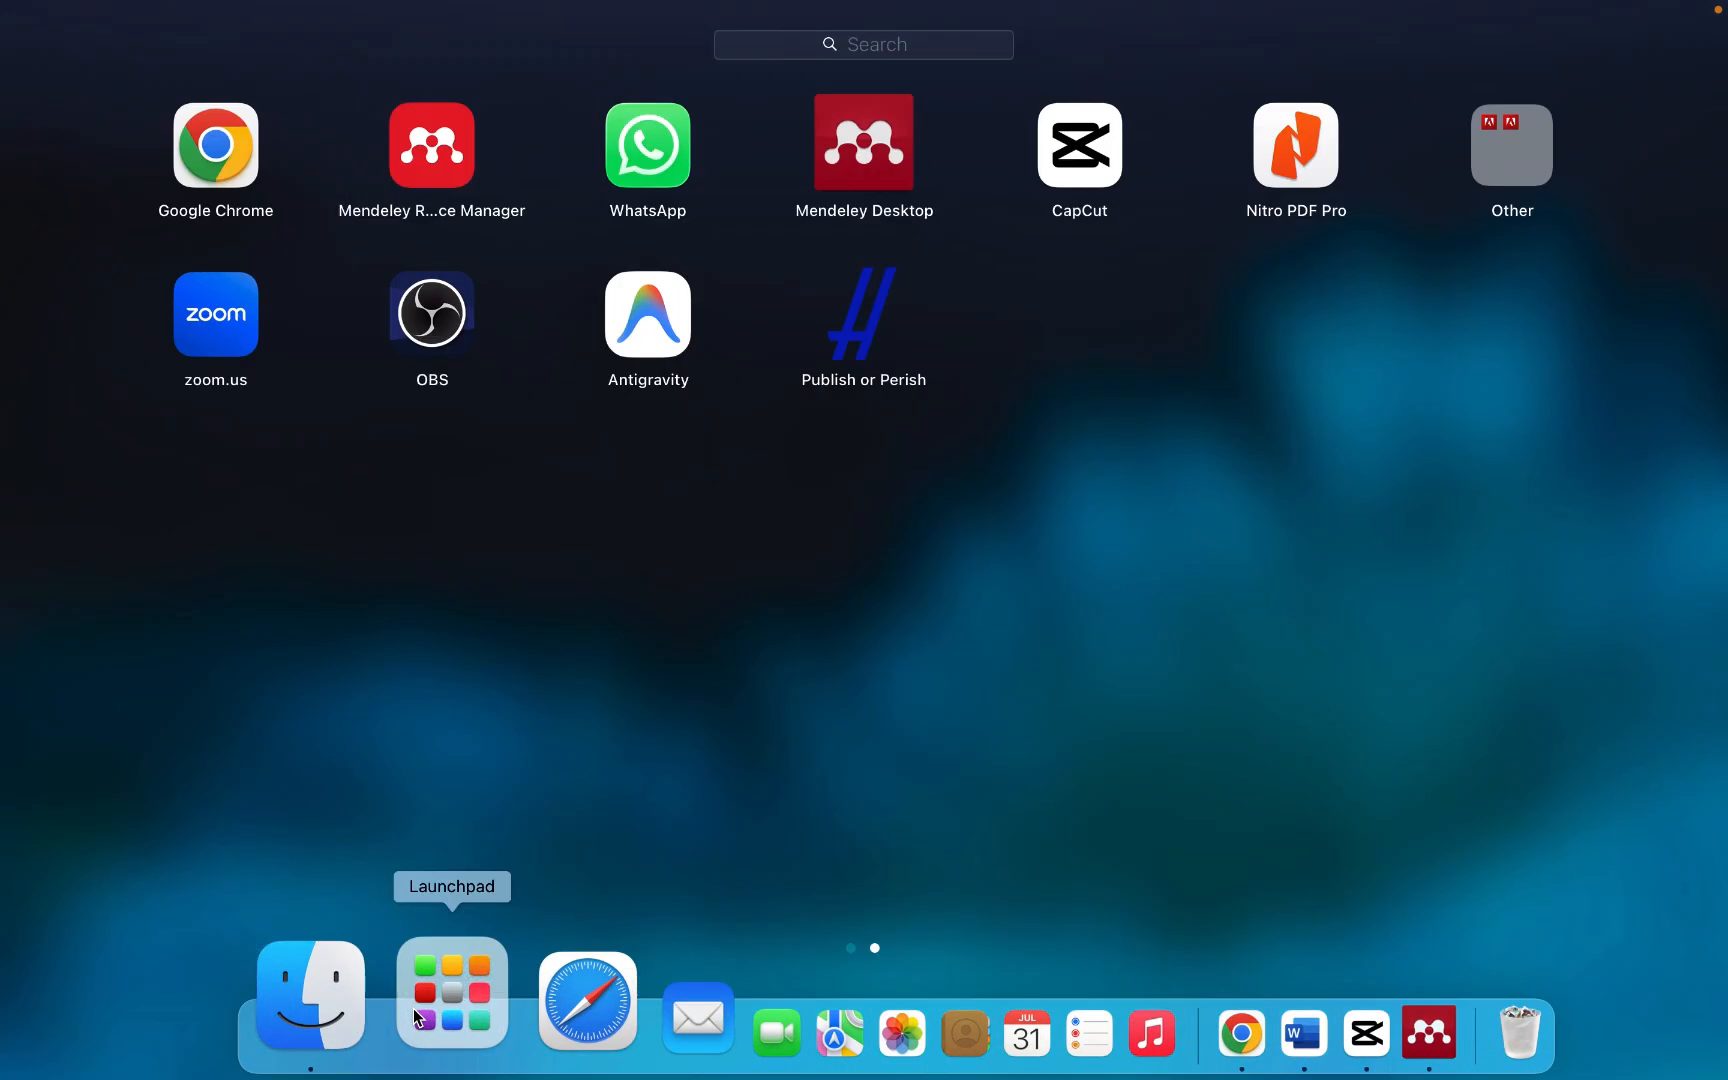
{"action": "left_click", "coordinate": [864, 148]}
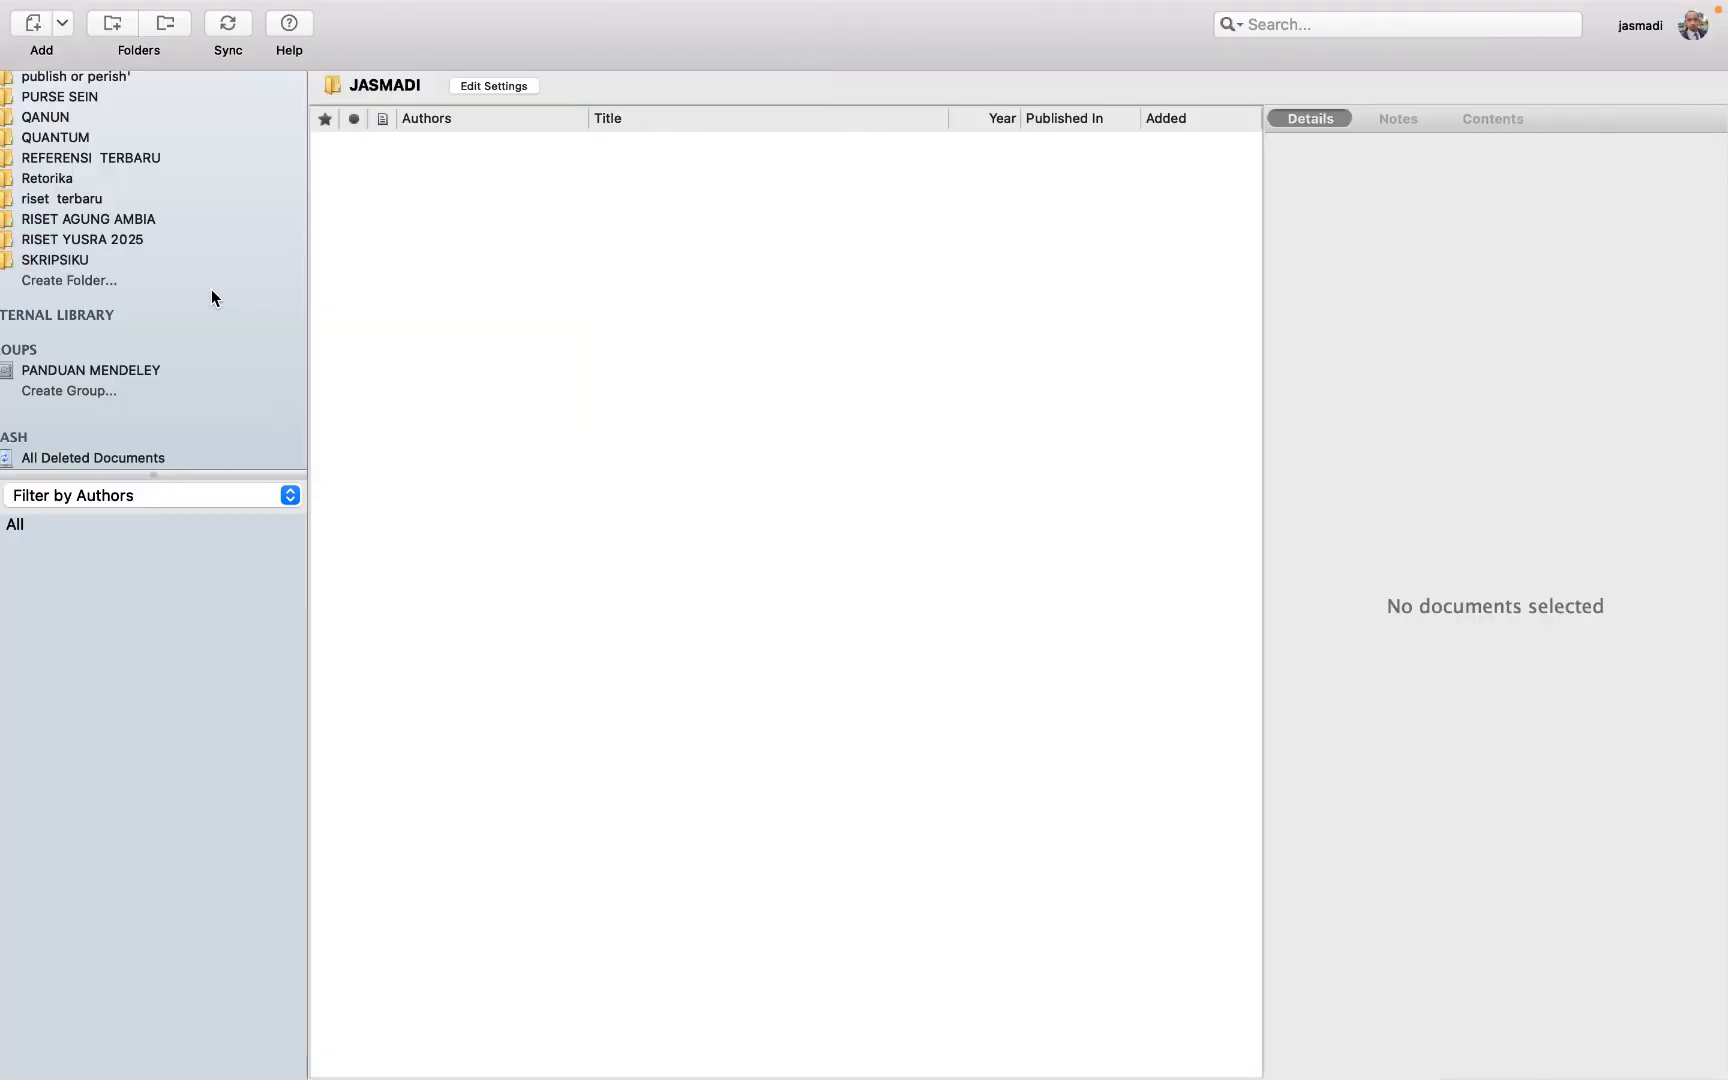
{"action": "scroll", "coordinate": [211, 289], "scroll_direction": "left", "scroll_amount": 3}
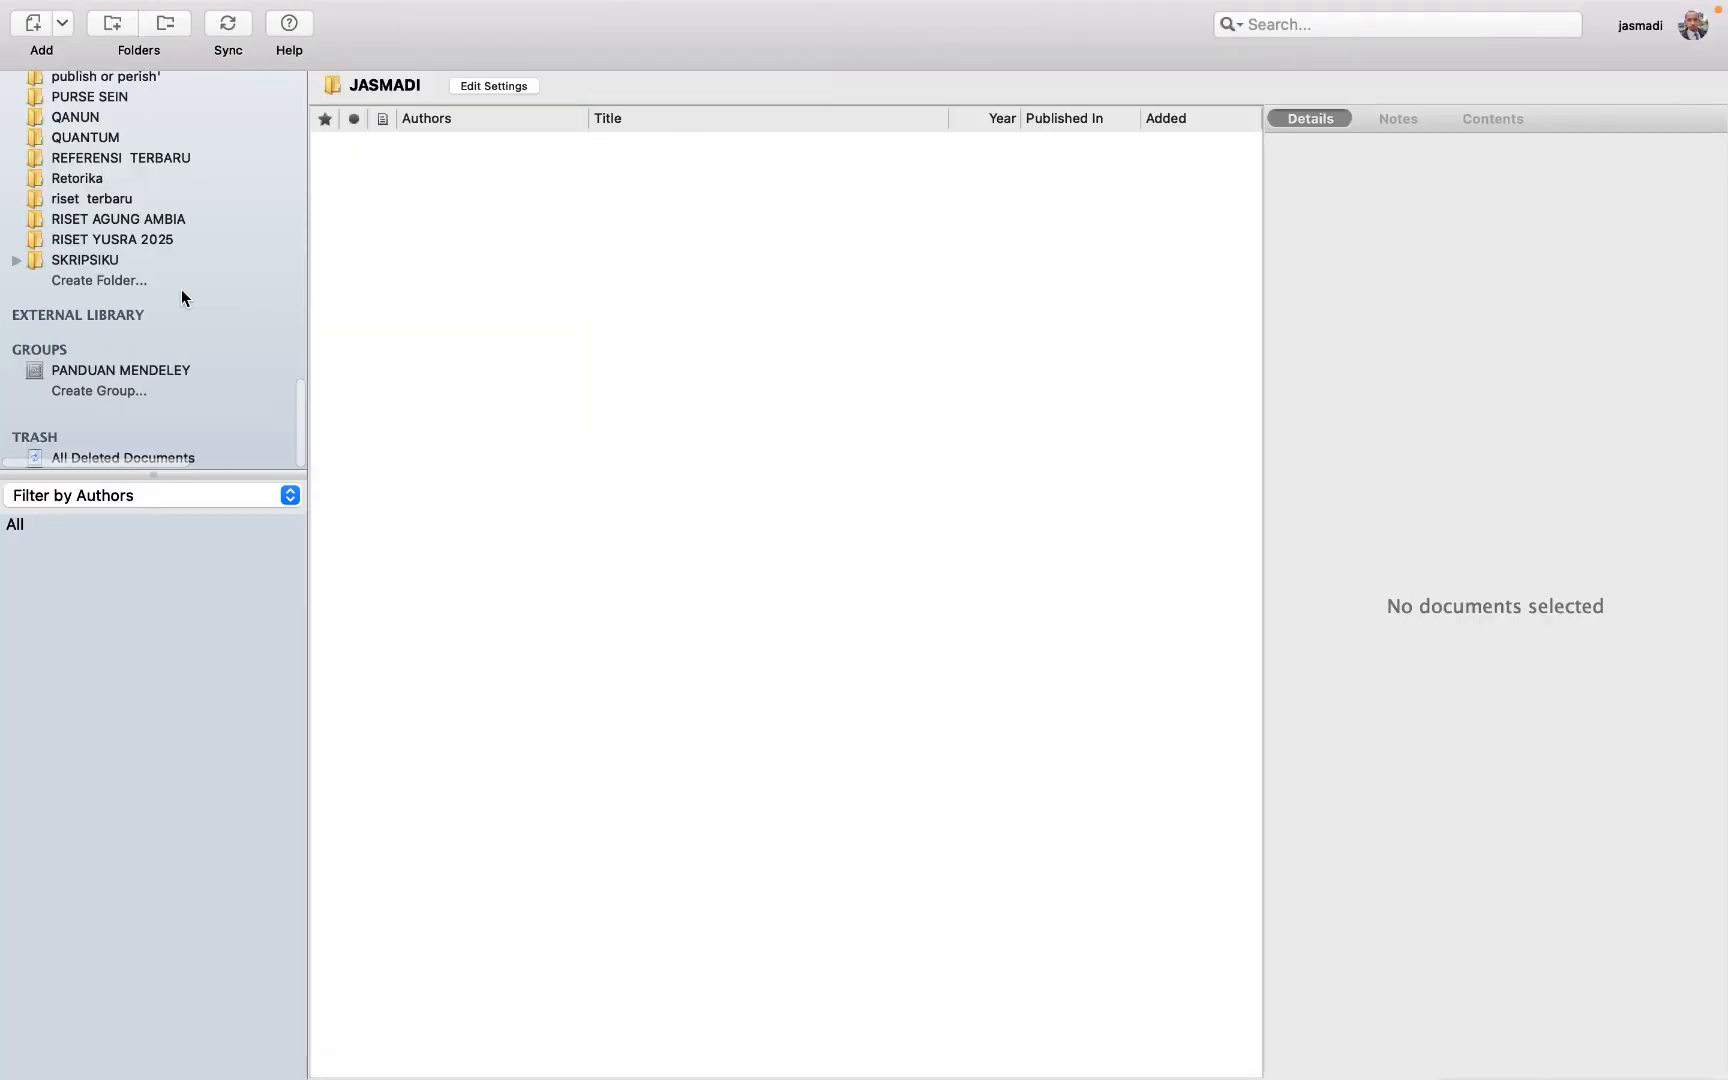
{"action": "left_click", "coordinate": [123, 285]}
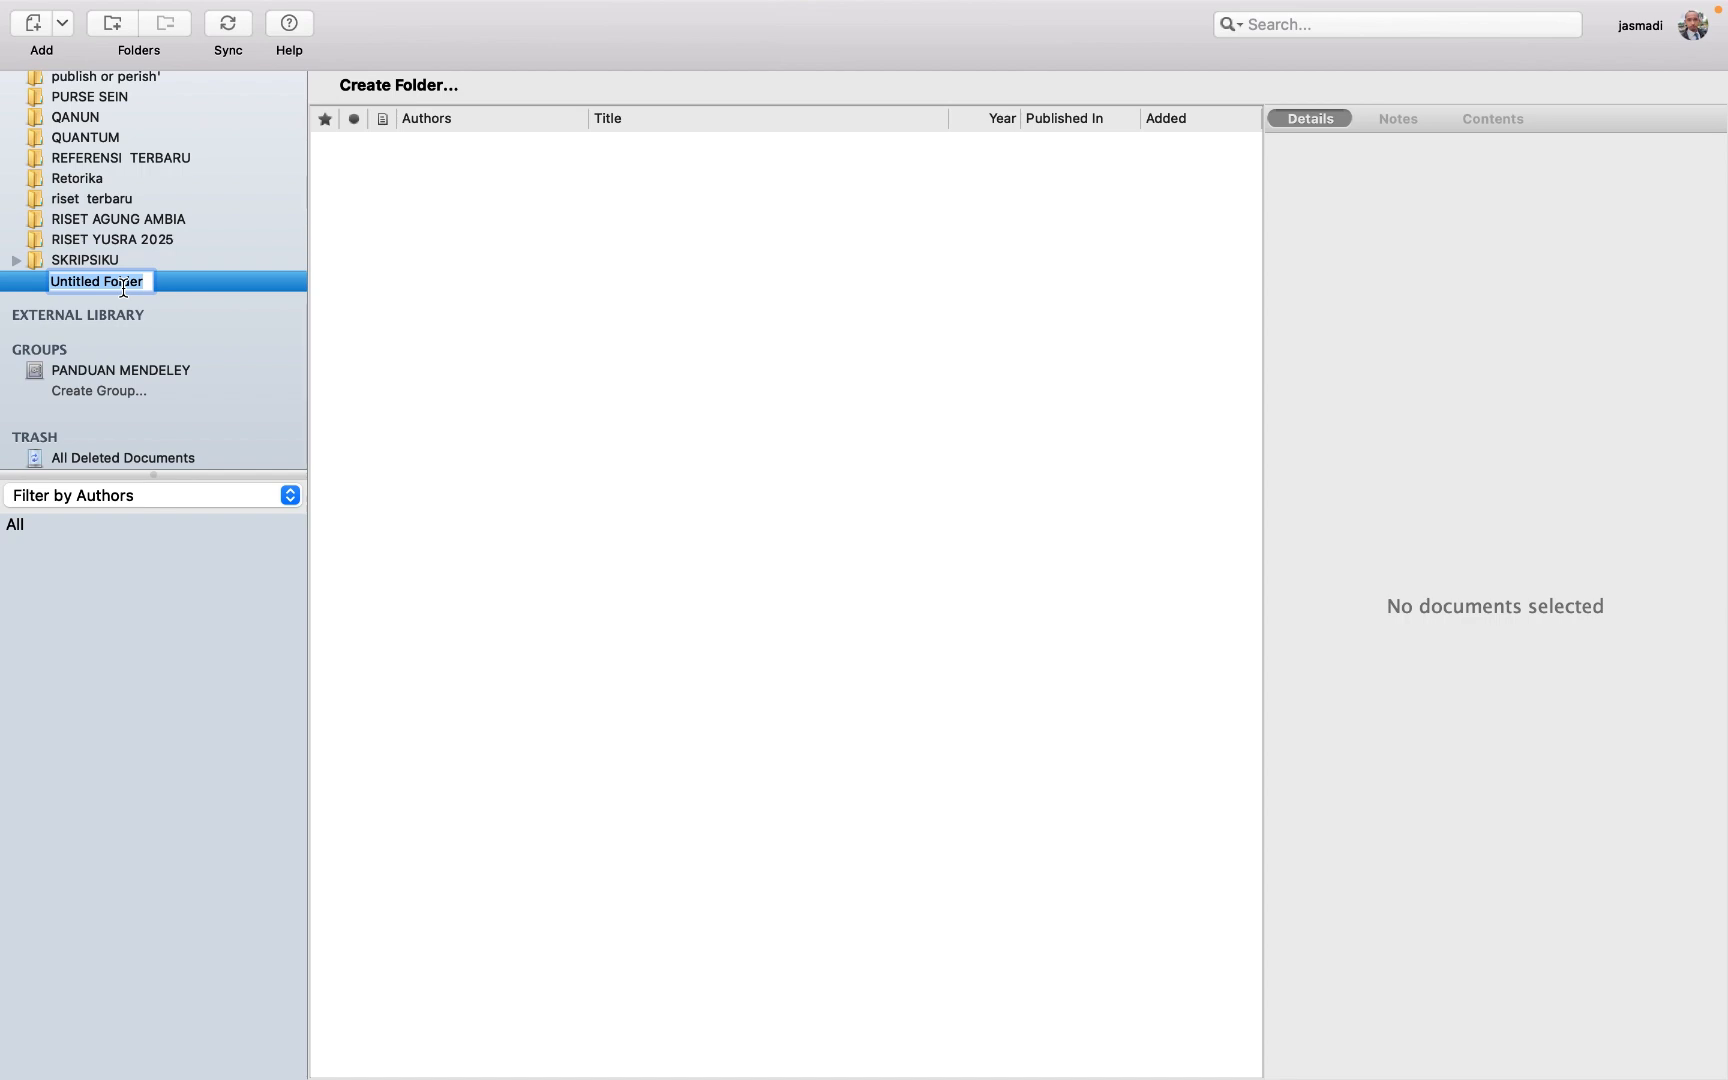
{"action": "type", "text": "Jasmadi"}
{"action": "key", "text": "Return"}
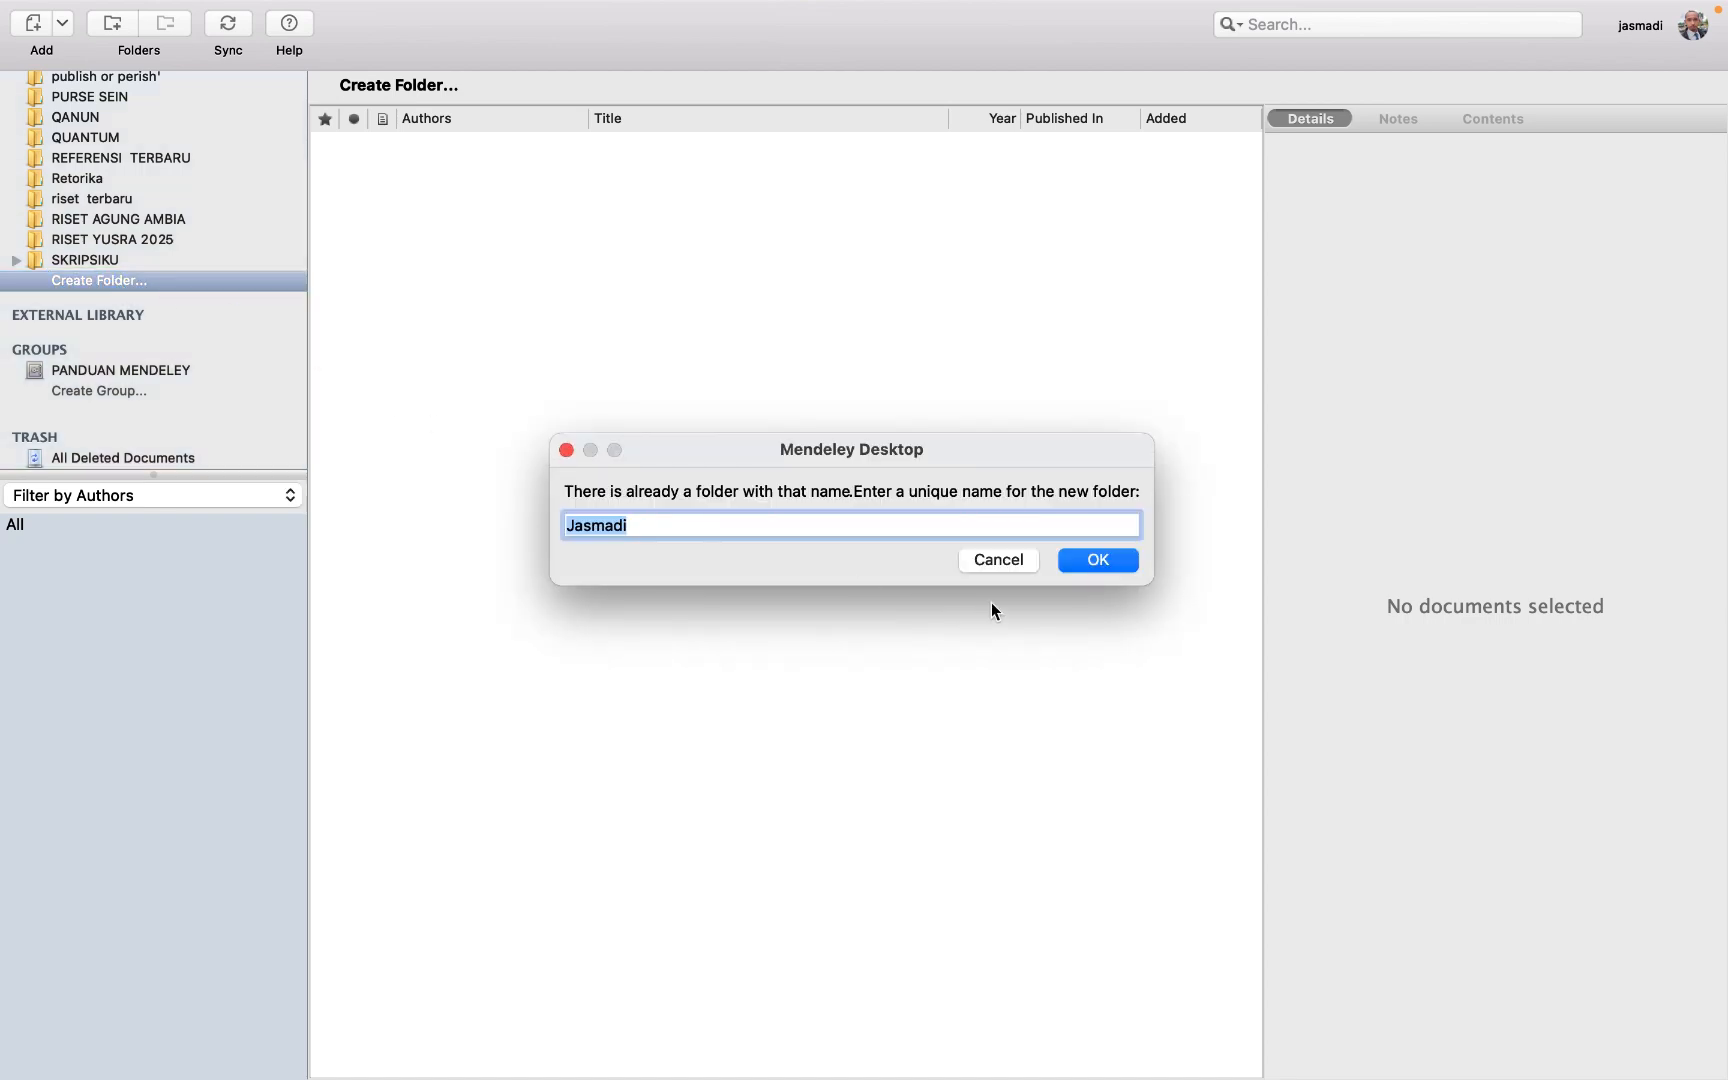
{"action": "left_click", "coordinate": [1090, 562]}
{"action": "left_click", "coordinate": [819, 532]}
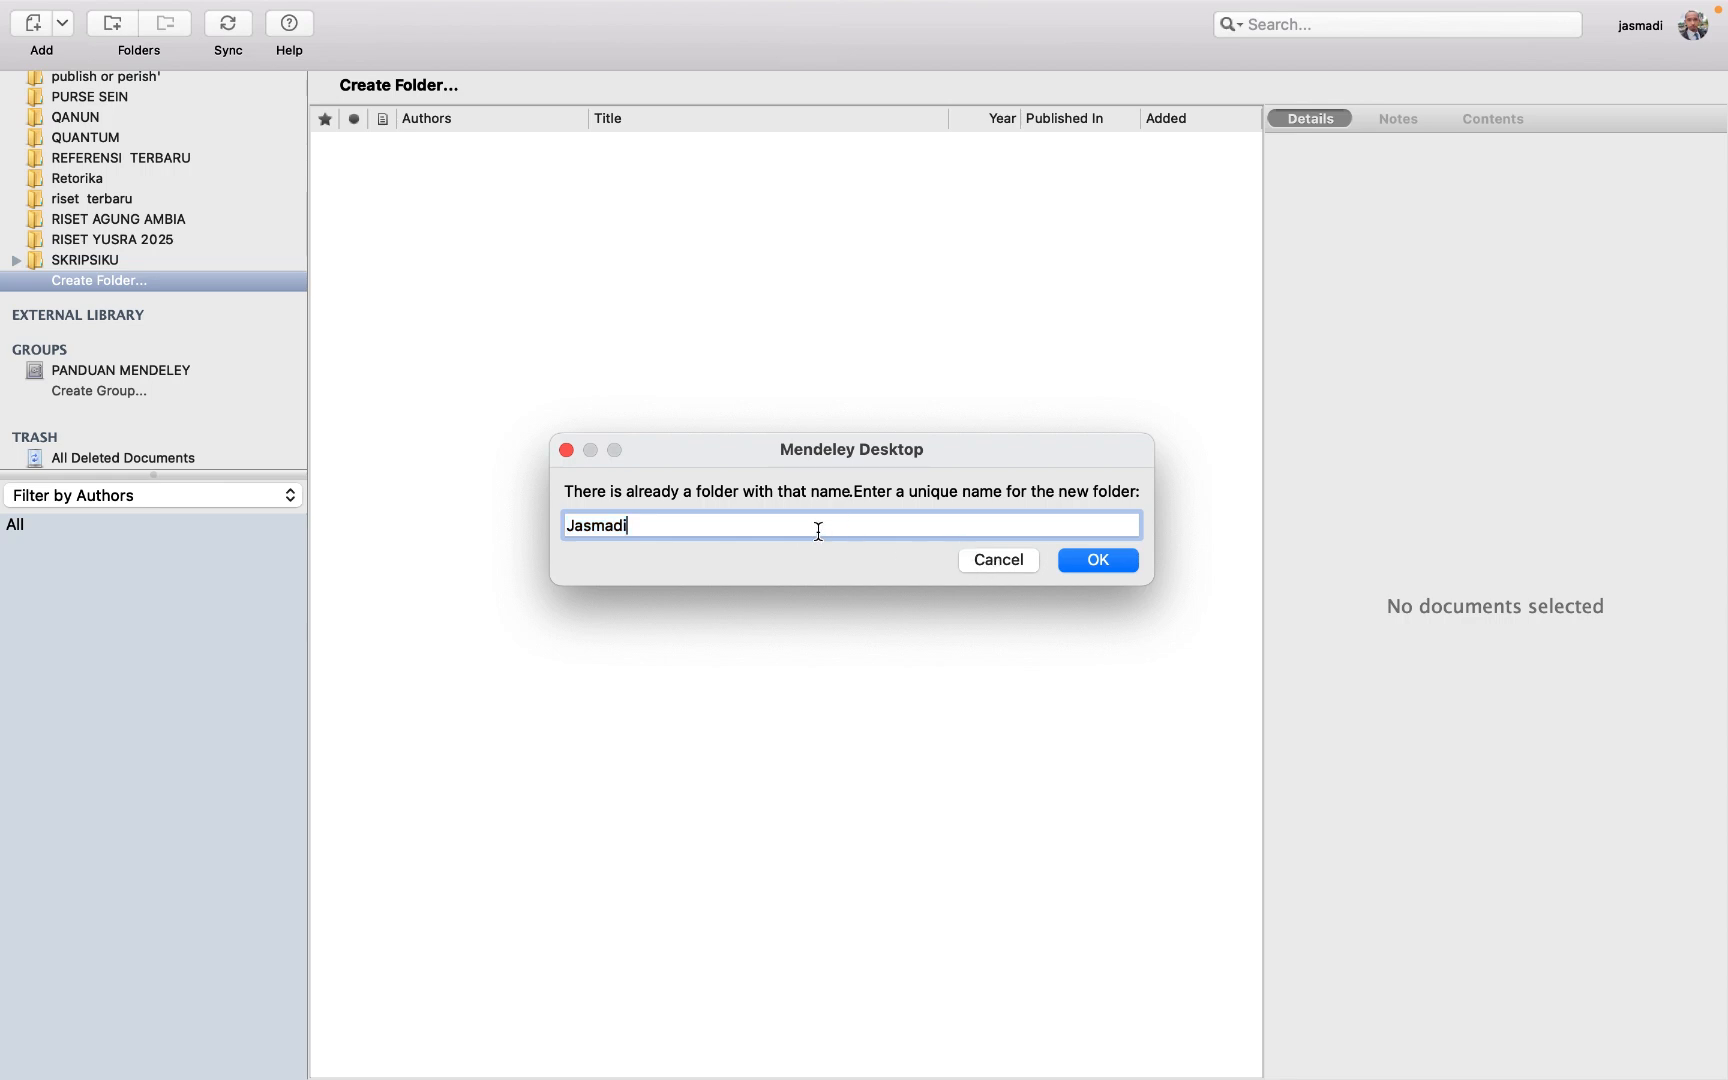
{"action": "left_click", "coordinate": [1011, 566]}
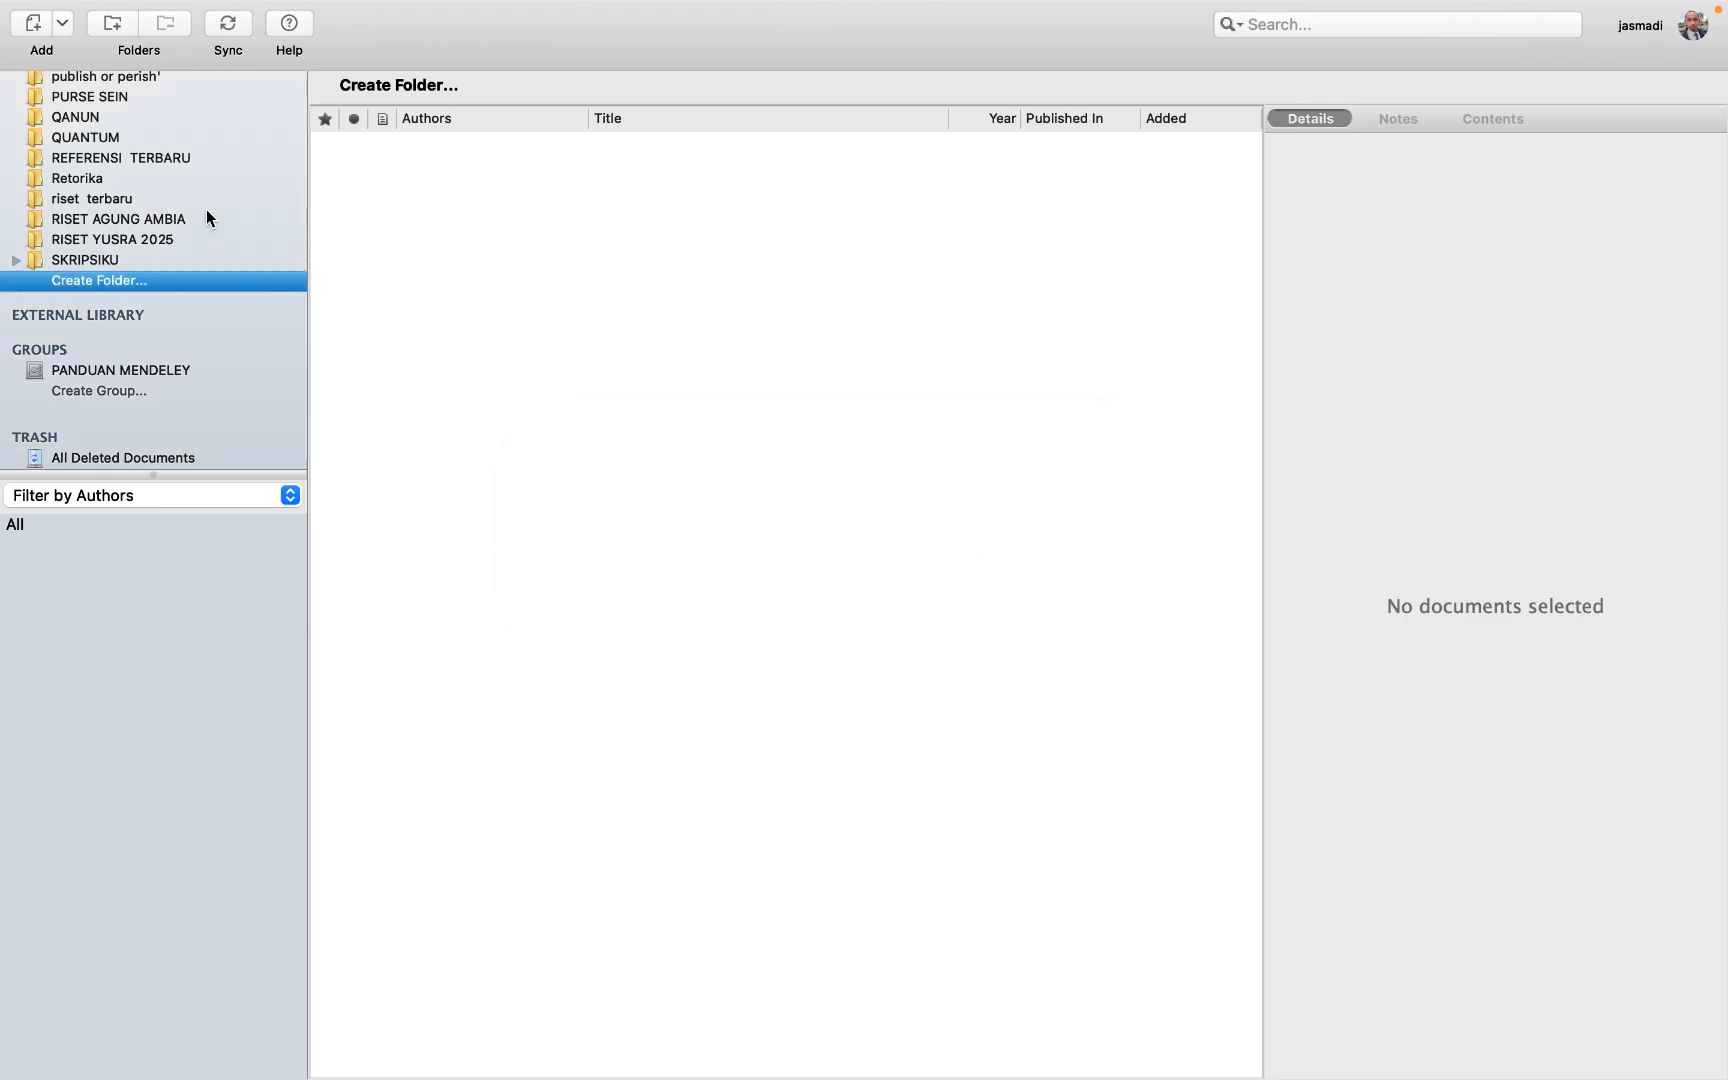
{"action": "right_click", "coordinate": [124, 285]}
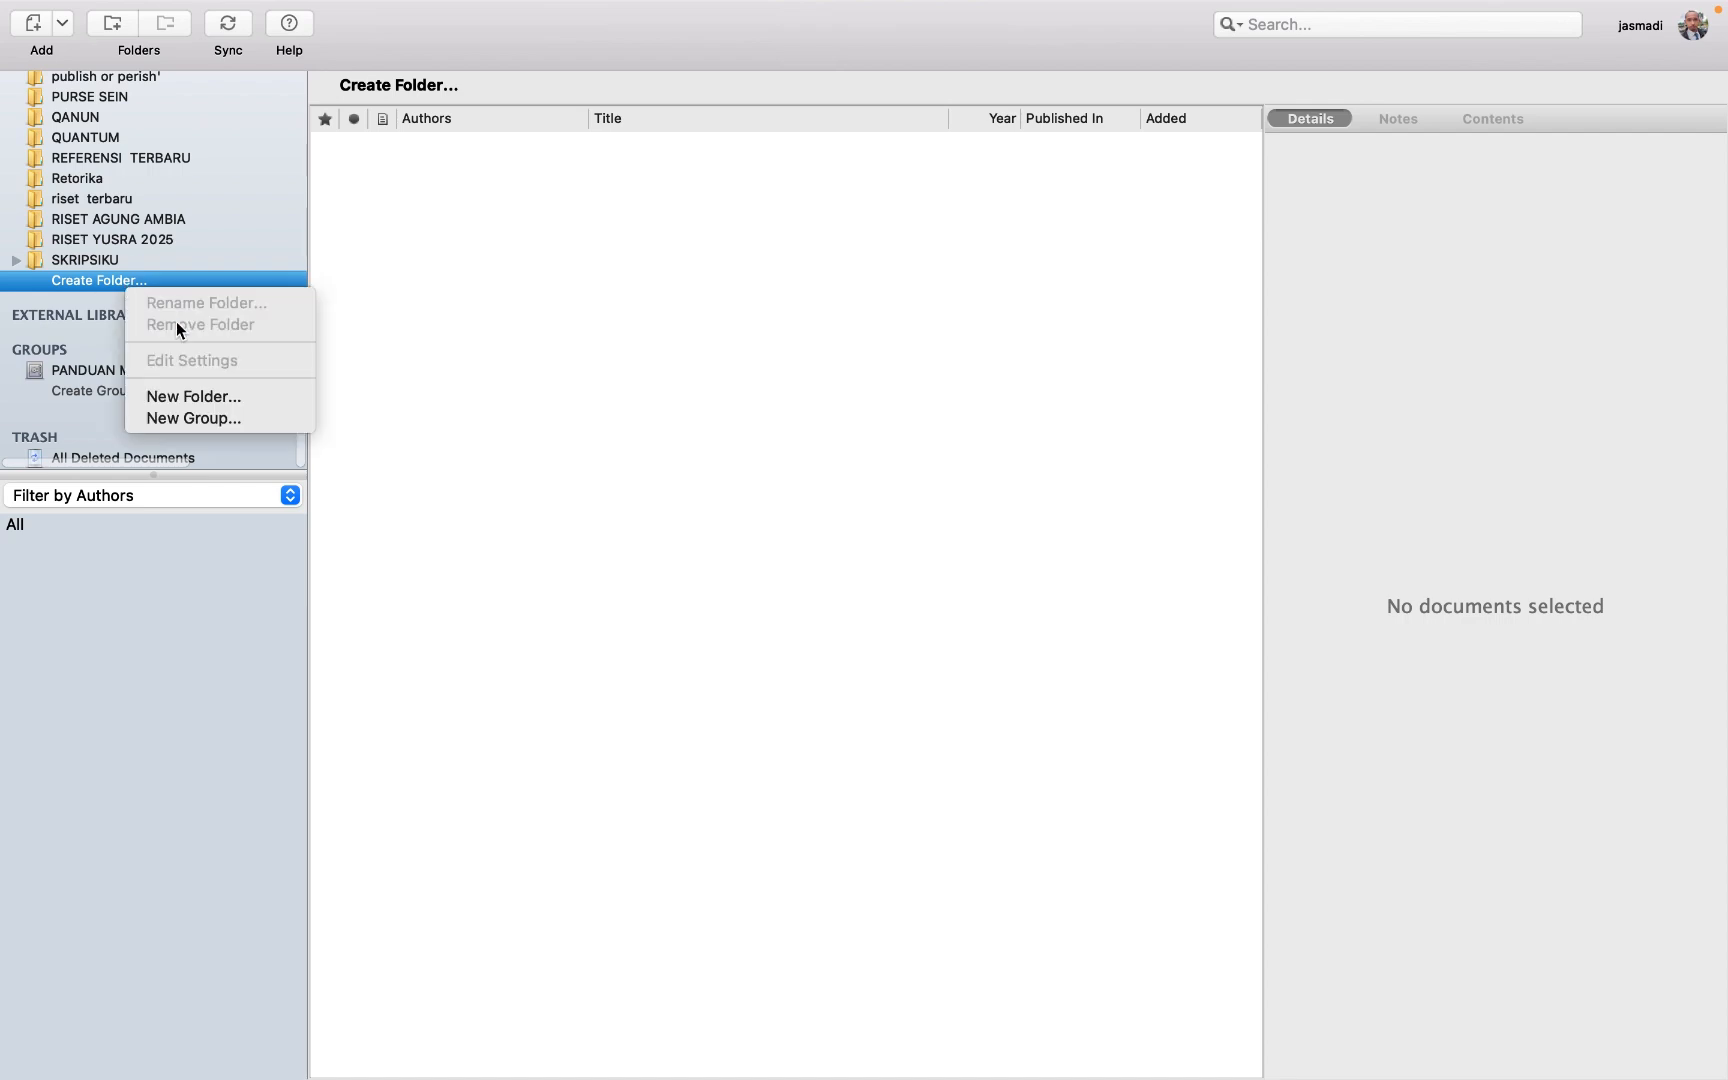
{"action": "left_click", "coordinate": [81, 277]}
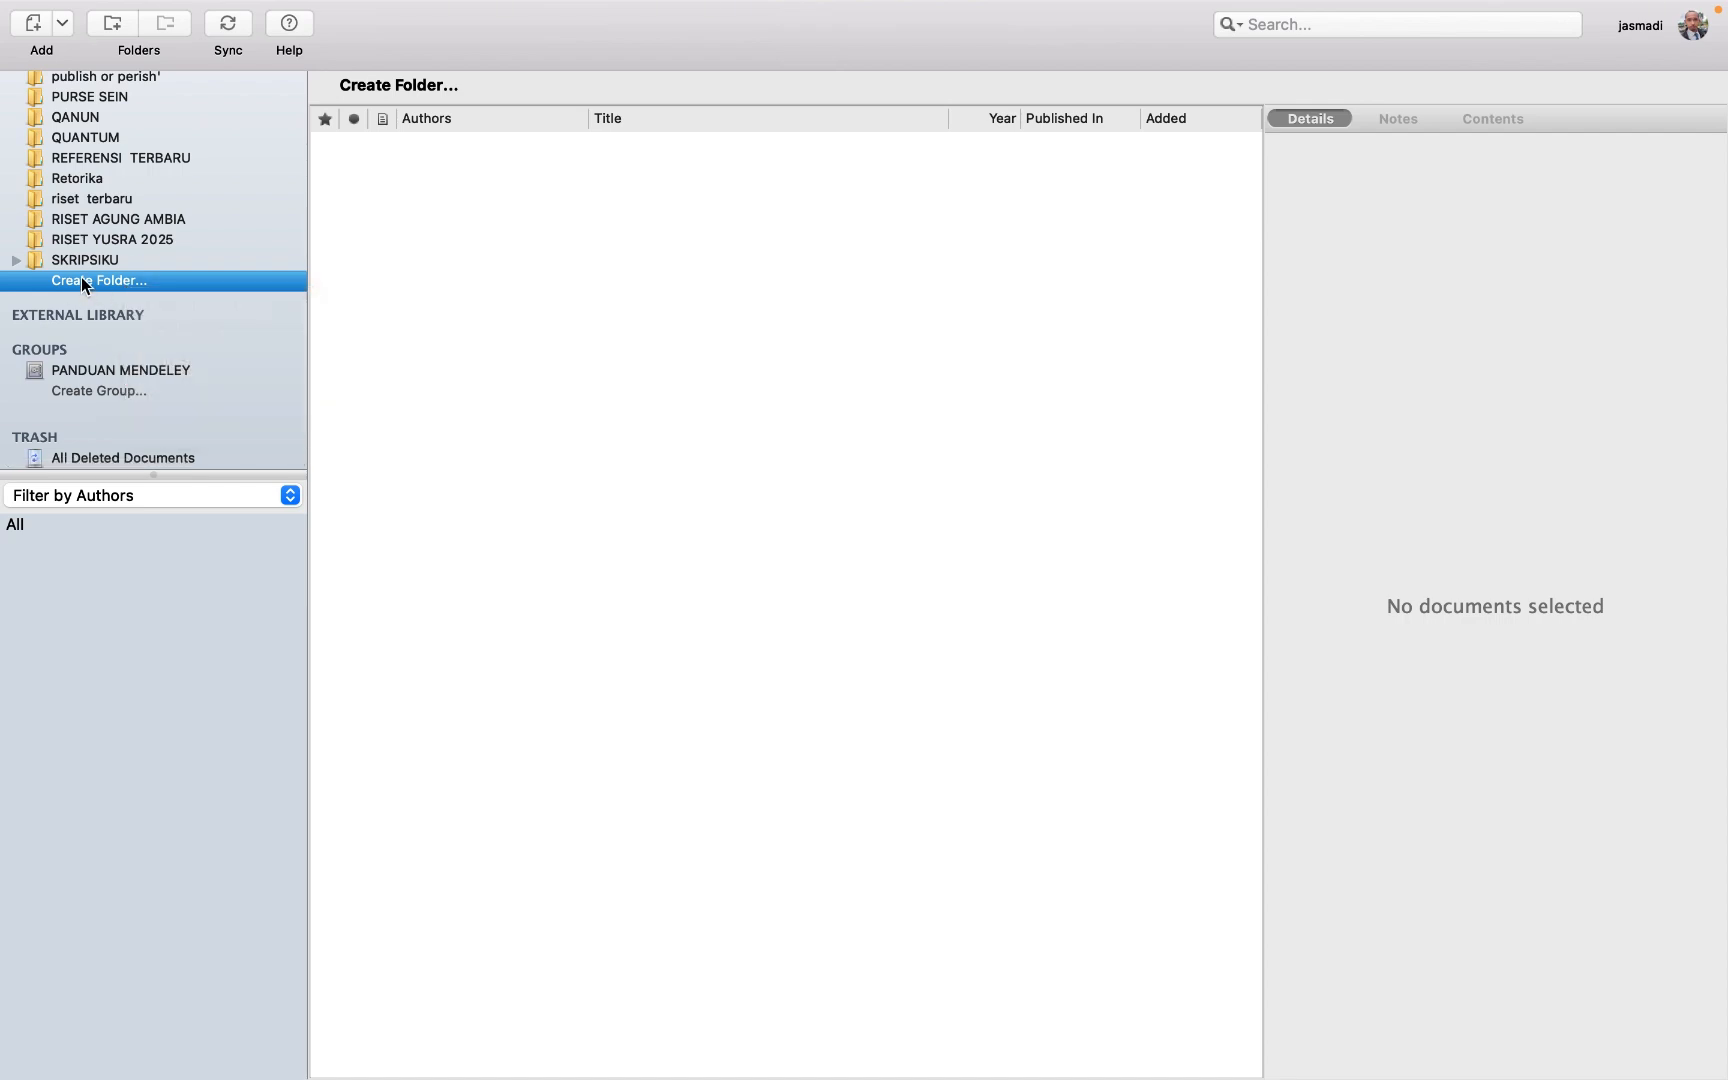
- Create a new library folder named "Jurnal Scholar"
{"action": "left_click", "coordinate": [133, 285]}
{"action": "type", "text": "Jurnal Scholar"}
{"action": "key", "text": "Return"}
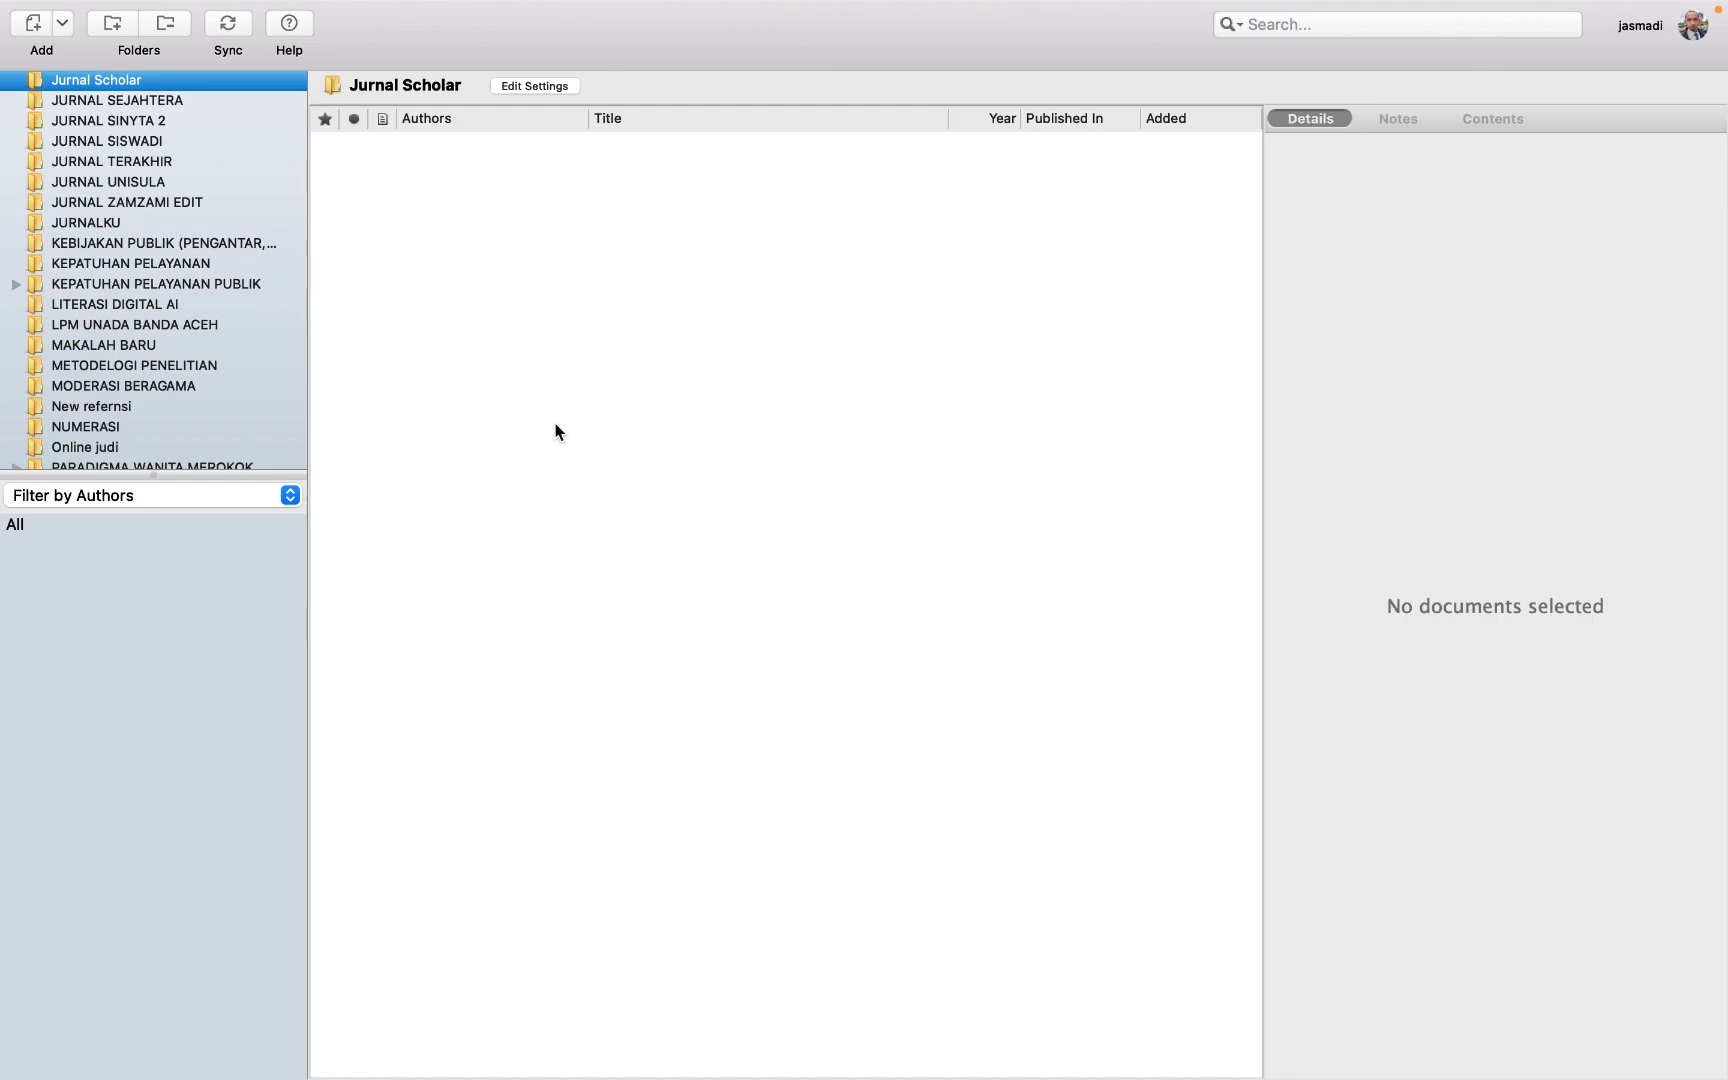
- Take Mendeley out of full screen and show the Downloads folder in a smaller Finder window over it
{"action": "mouse_move", "coordinate": [60, 3]}
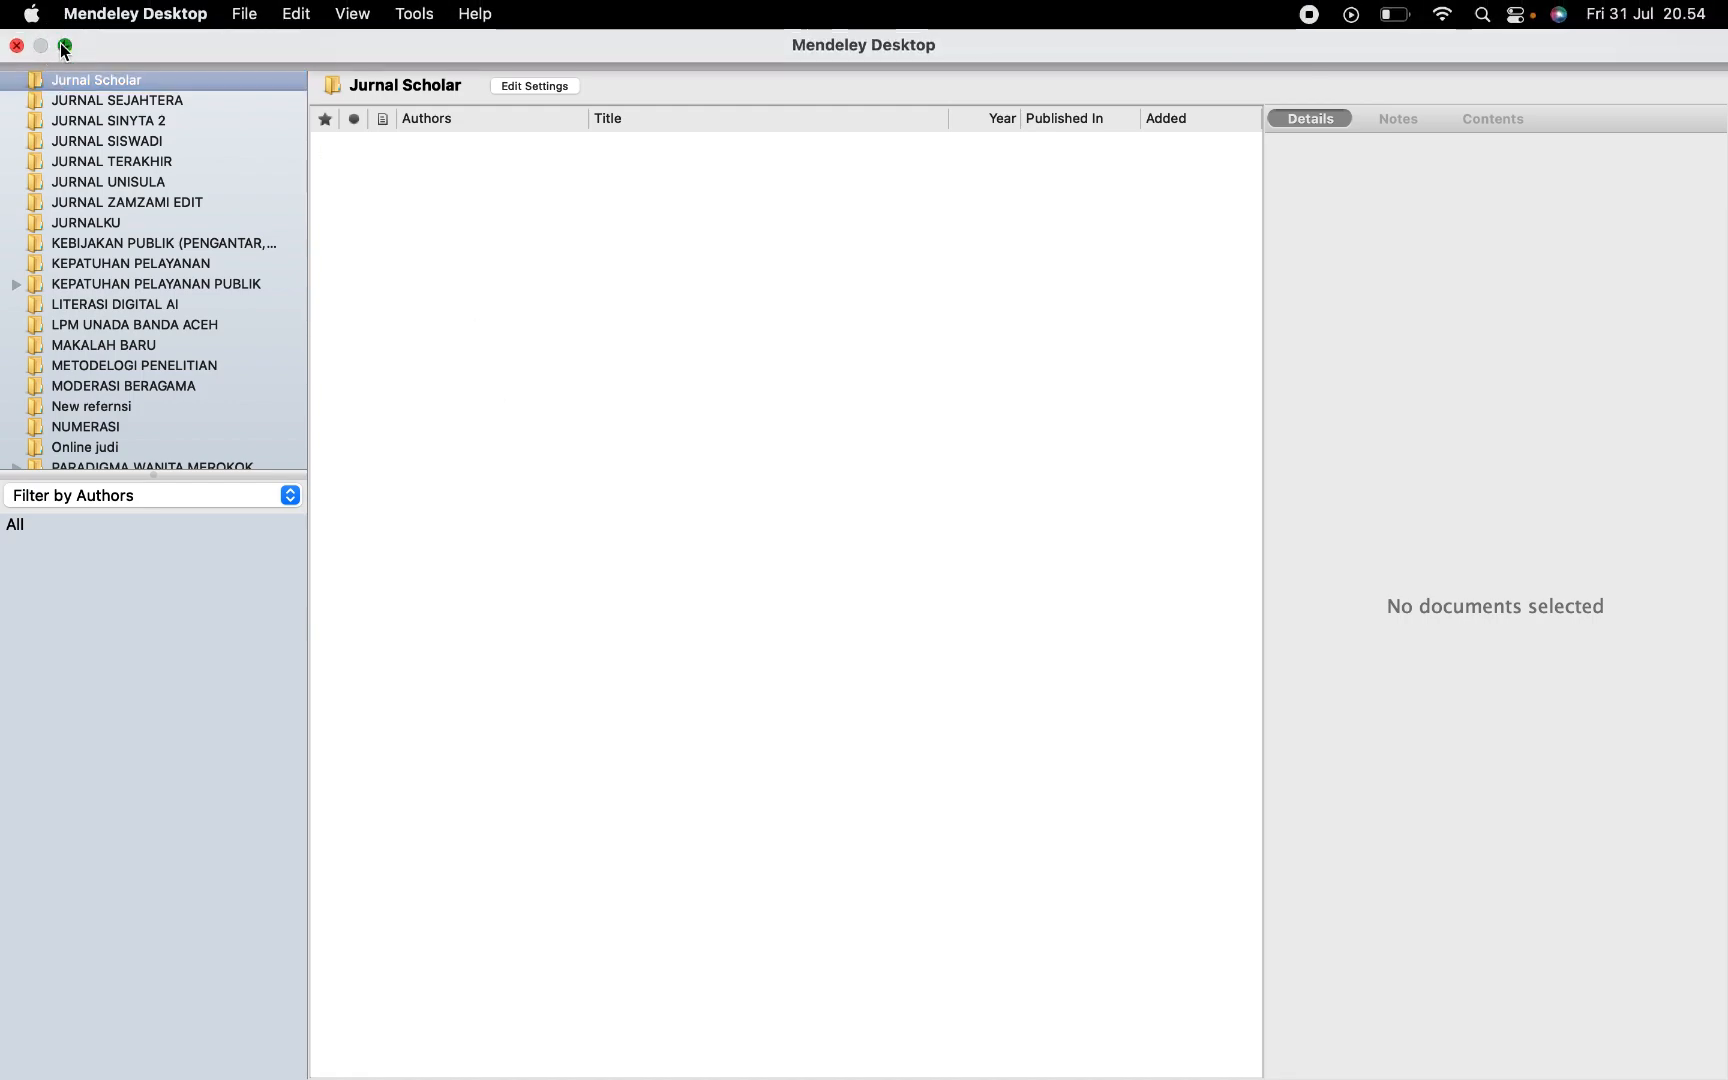
{"action": "left_click", "coordinate": [63, 46]}
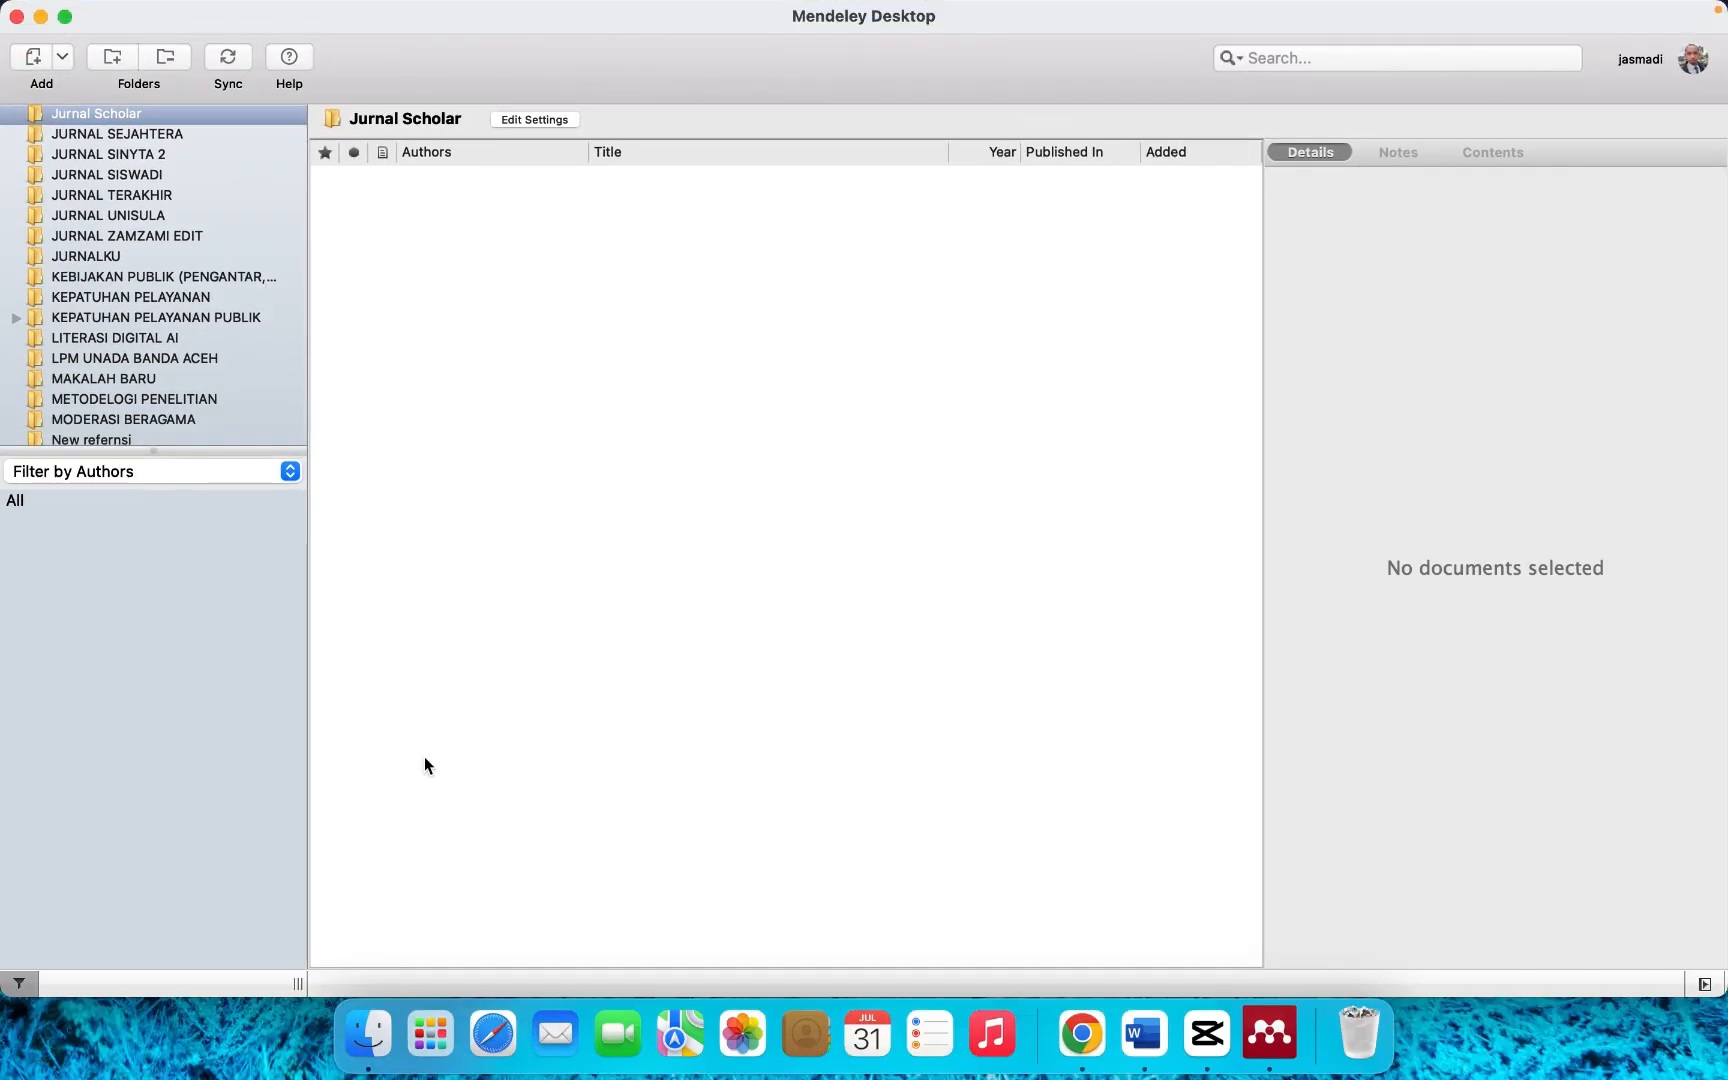
{"action": "left_click", "coordinate": [378, 1033]}
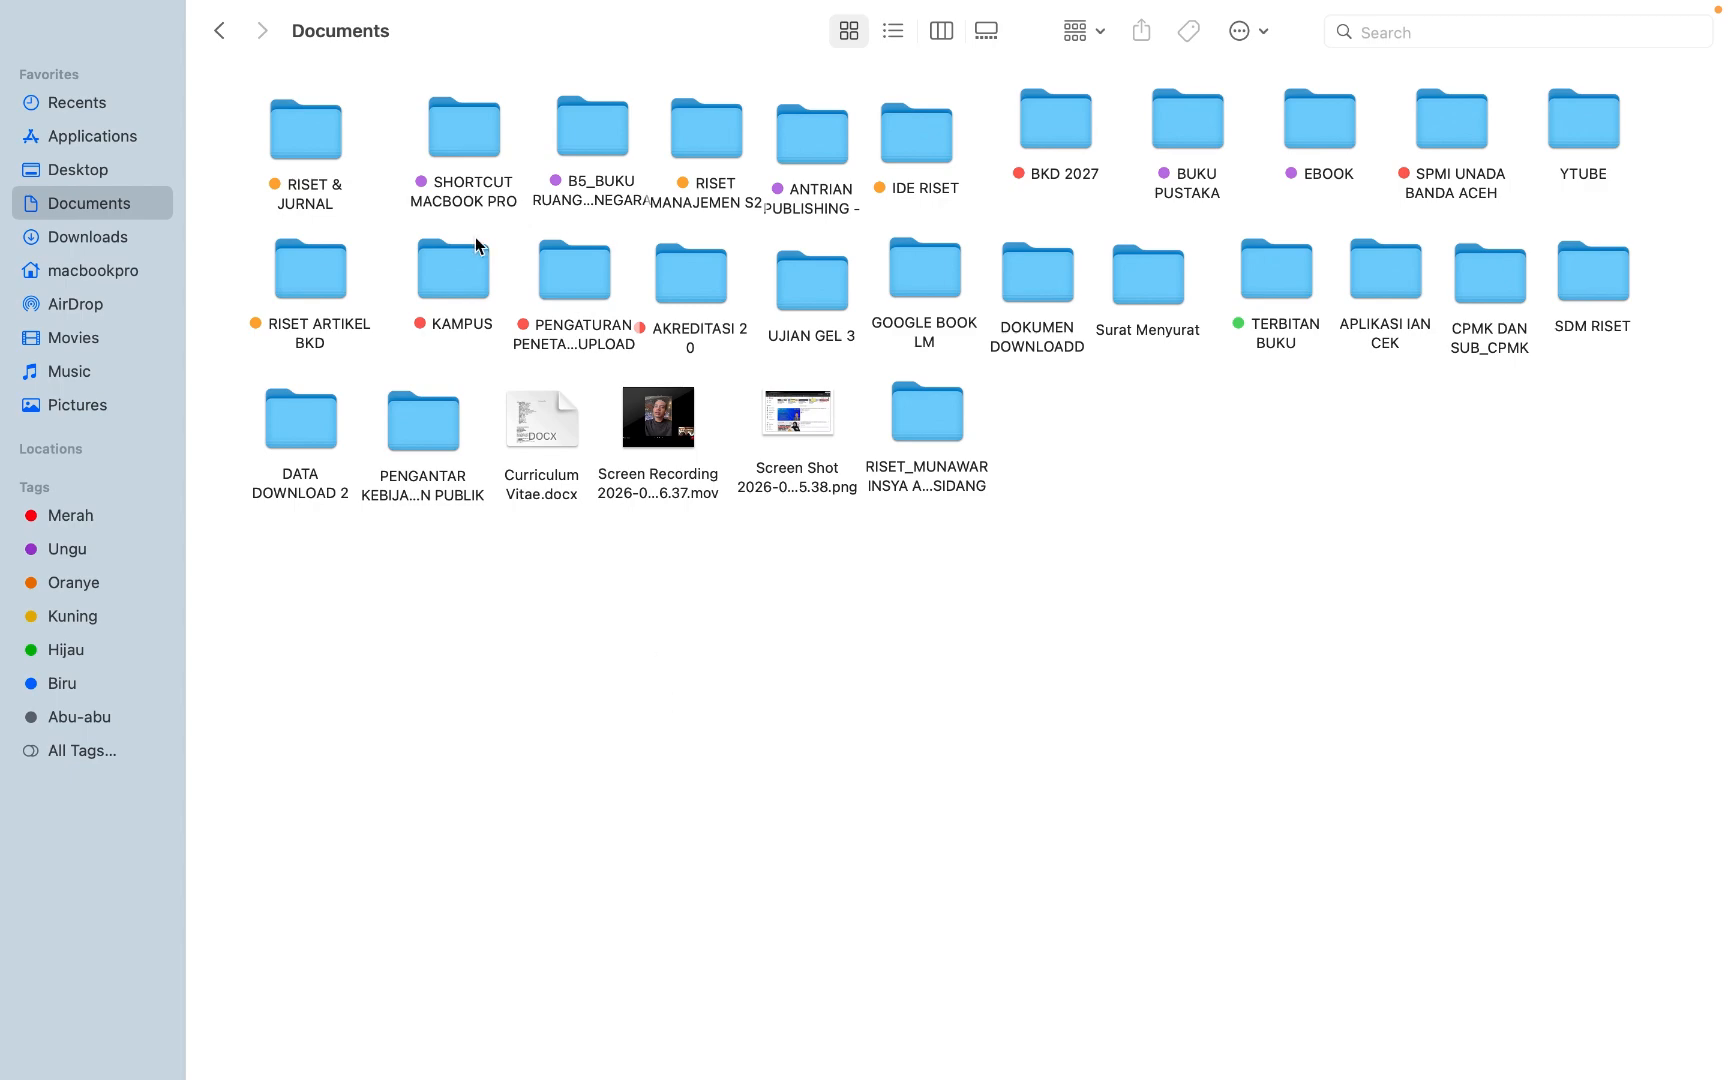
{"action": "left_click", "coordinate": [105, 238]}
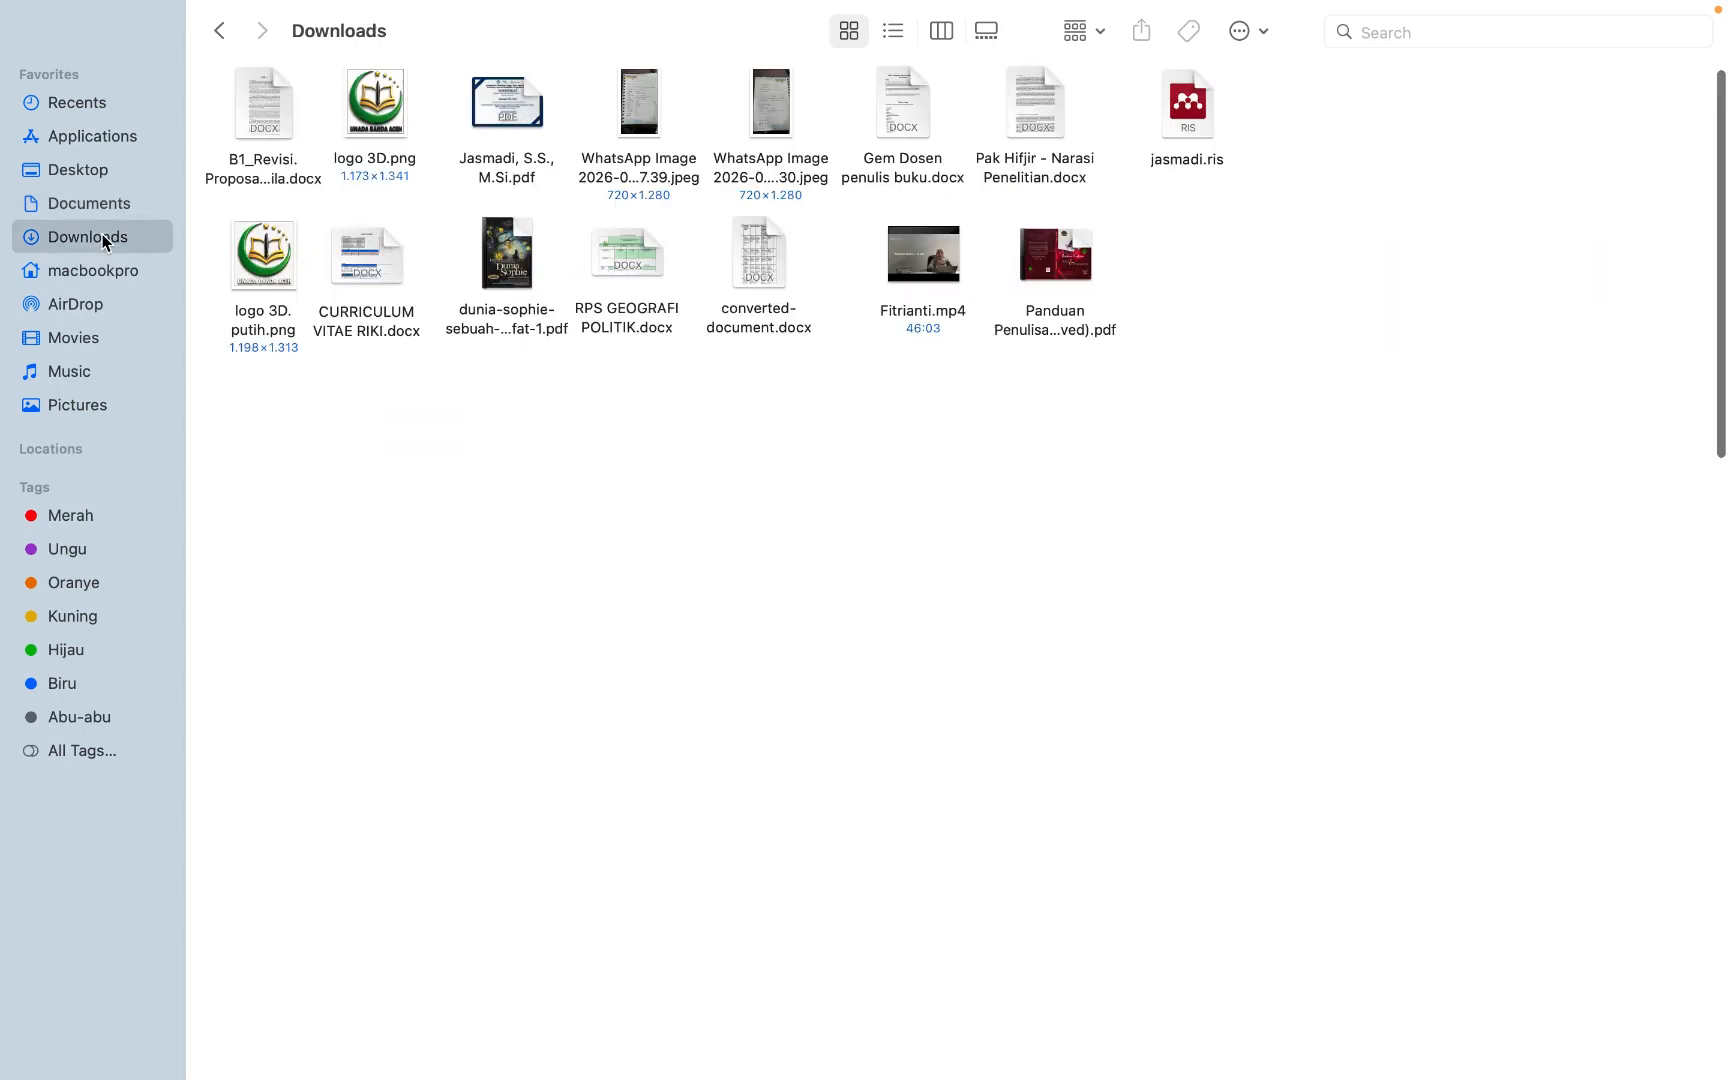
{"action": "mouse_move", "coordinate": [74, 5]}
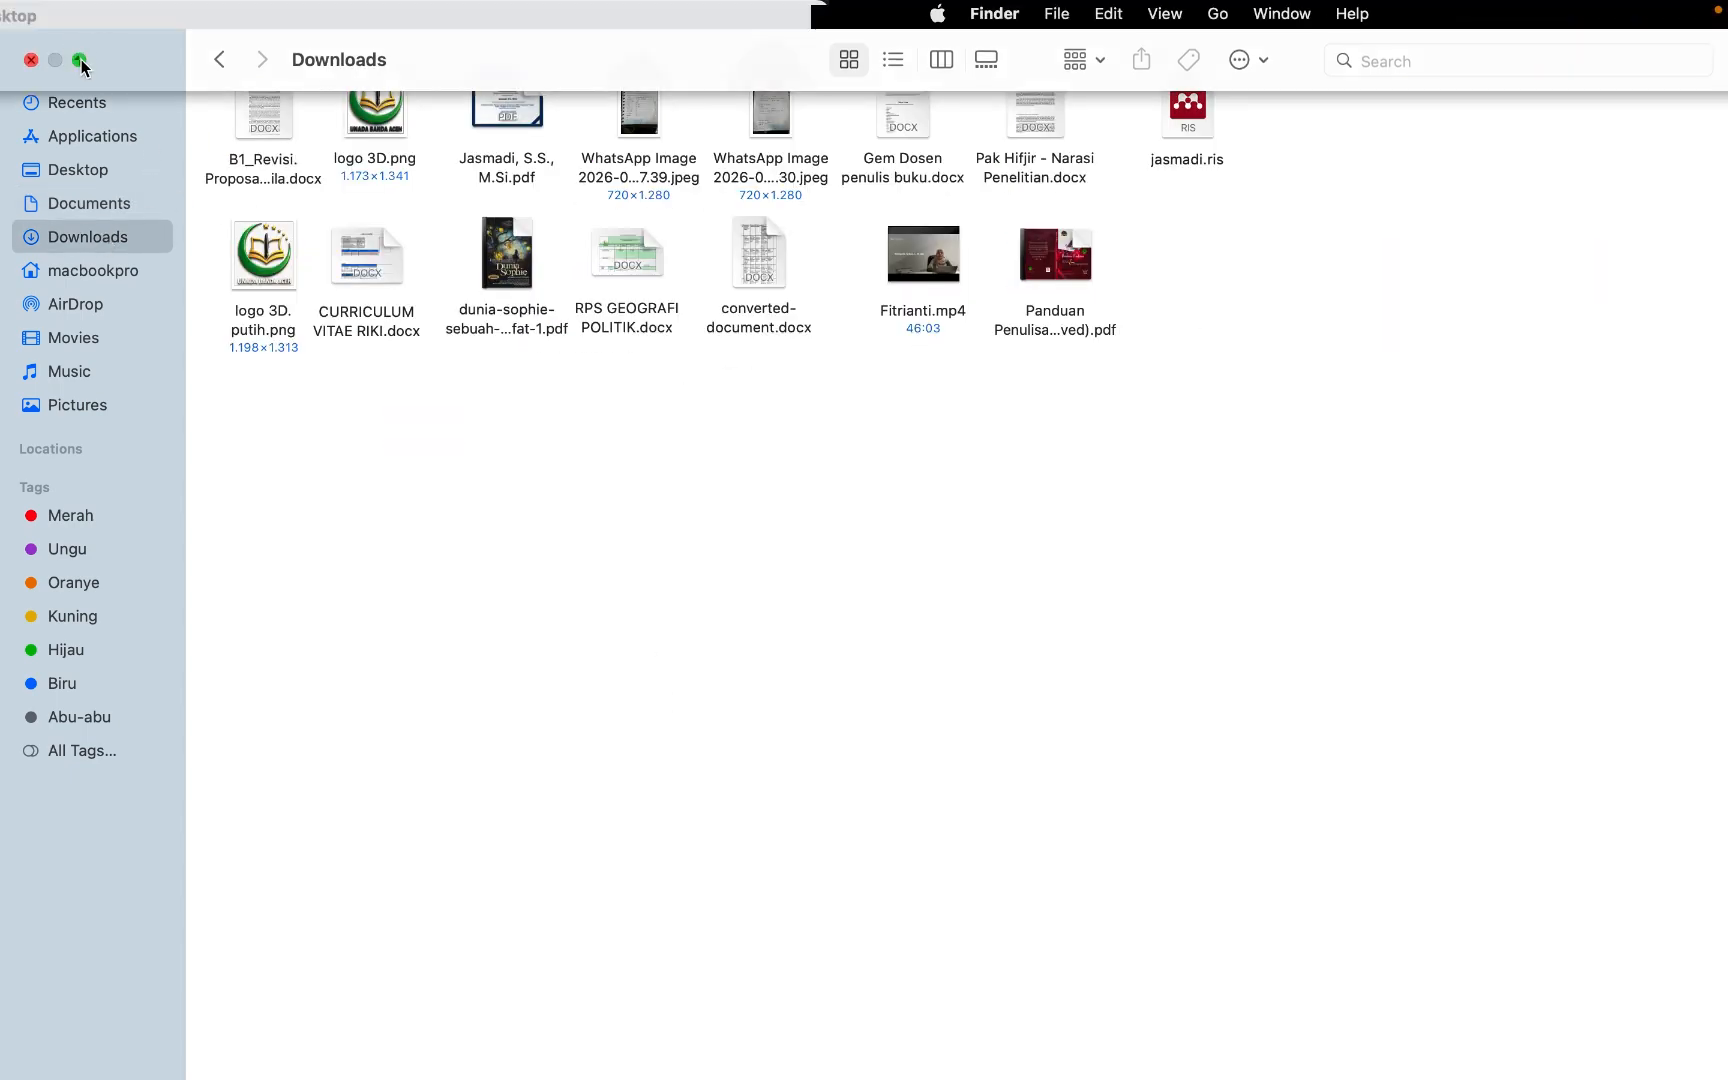
{"action": "left_click", "coordinate": [80, 61]}
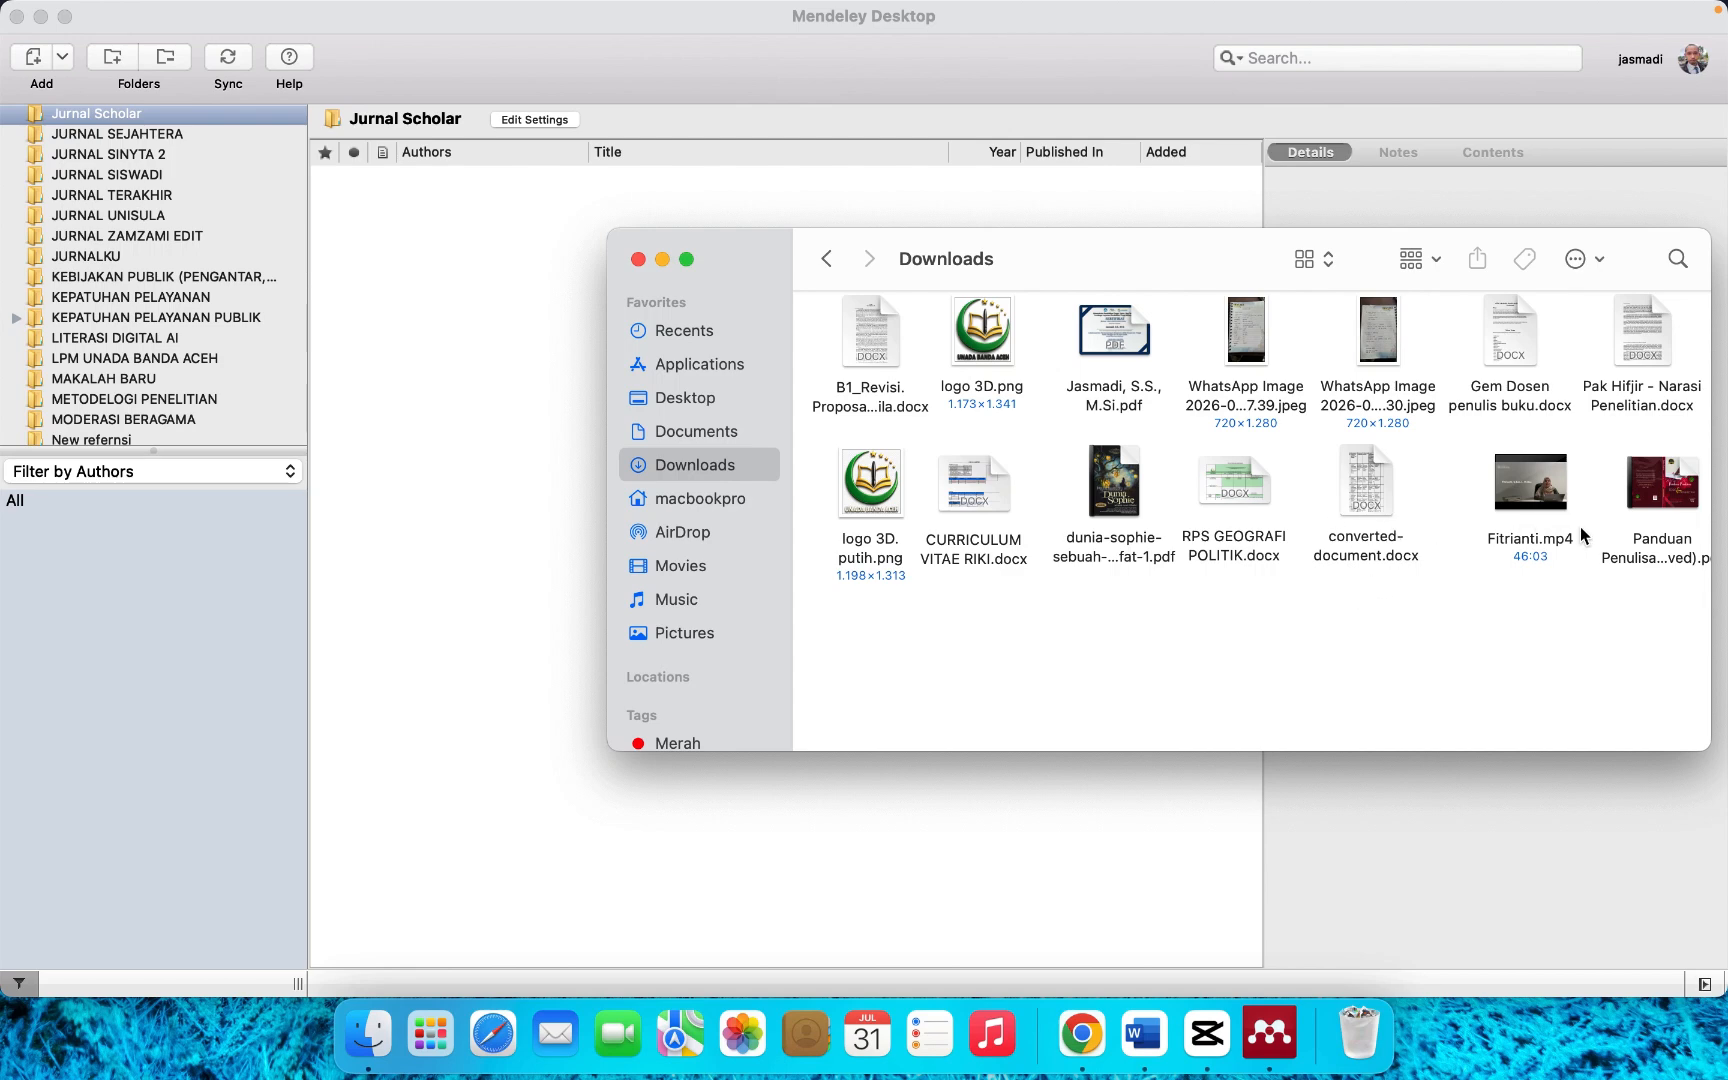
- Import the exported .ris file from Downloads into the Jurnal Scholar folder in Mendeley
{"action": "scroll", "coordinate": [1580, 526], "scroll_direction": "right", "scroll_amount": 5}
{"action": "left_click", "coordinate": [1645, 348]}
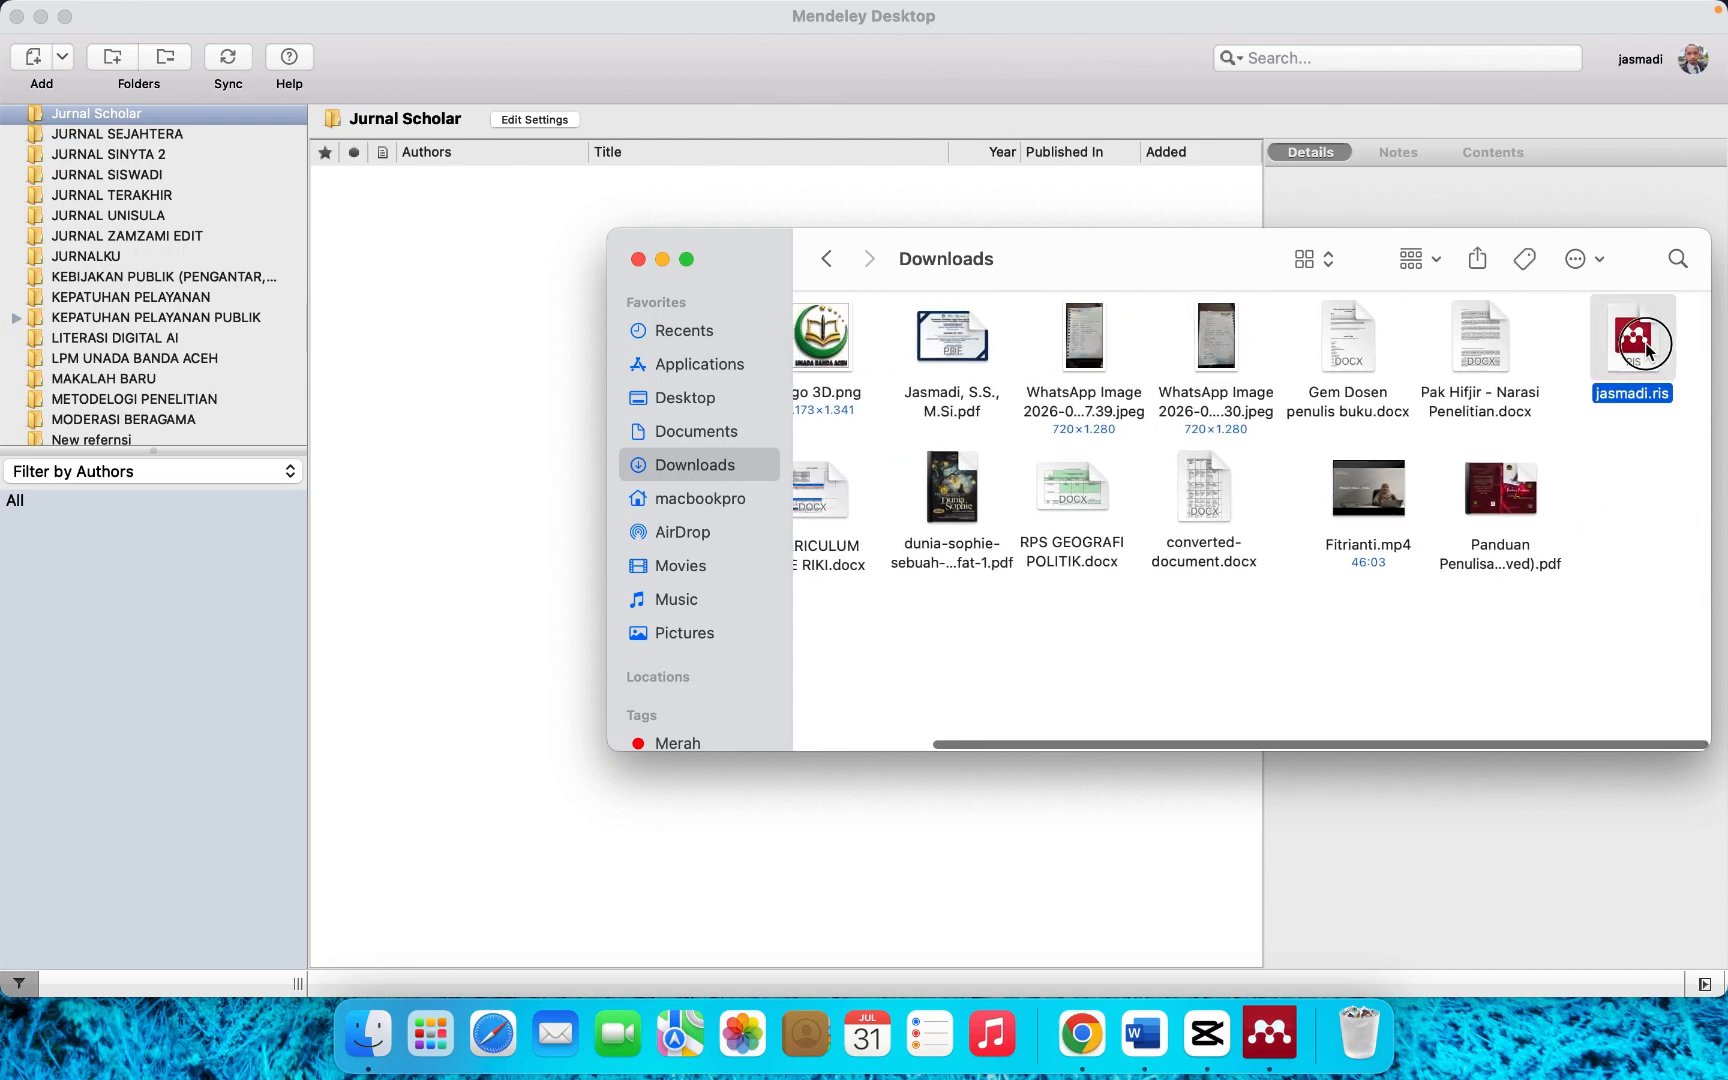
{"action": "left_click_drag", "start_coordinate": [1645, 348], "coordinate": [468, 355]}
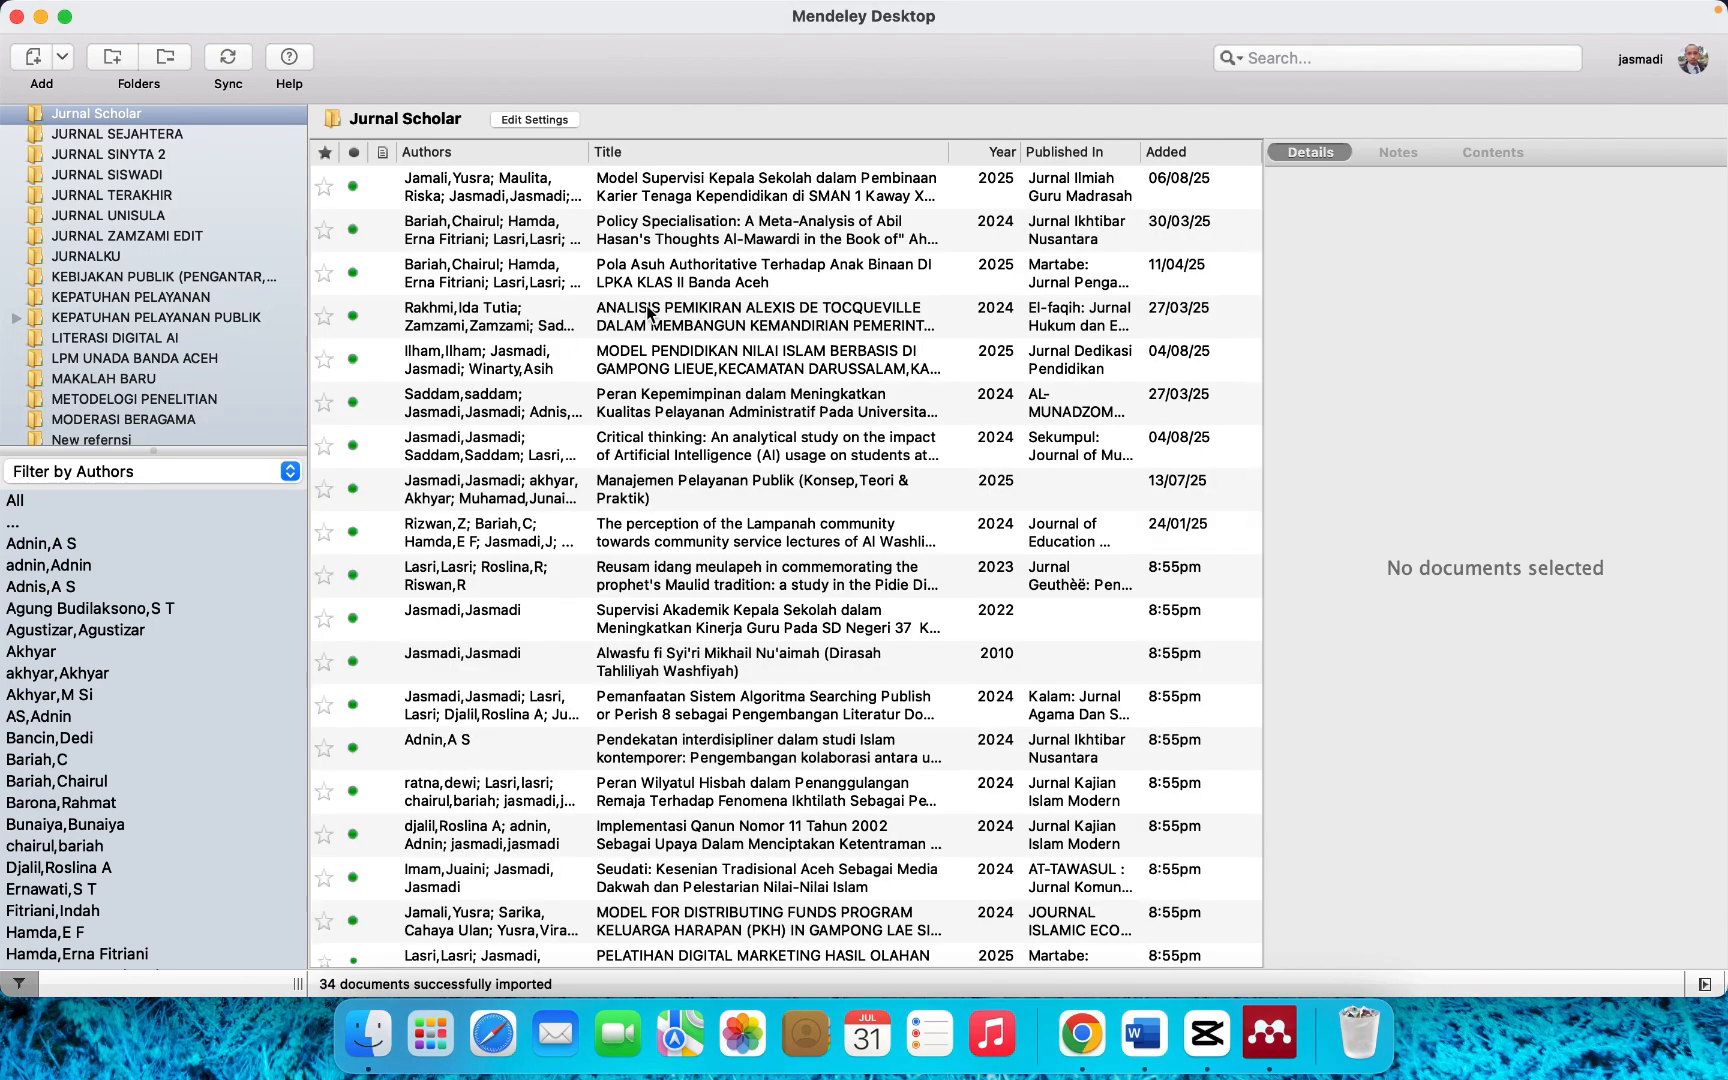
- Select all documents in the Jurnal Scholar folder and update their details
{"action": "left_click", "coordinate": [649, 314]}
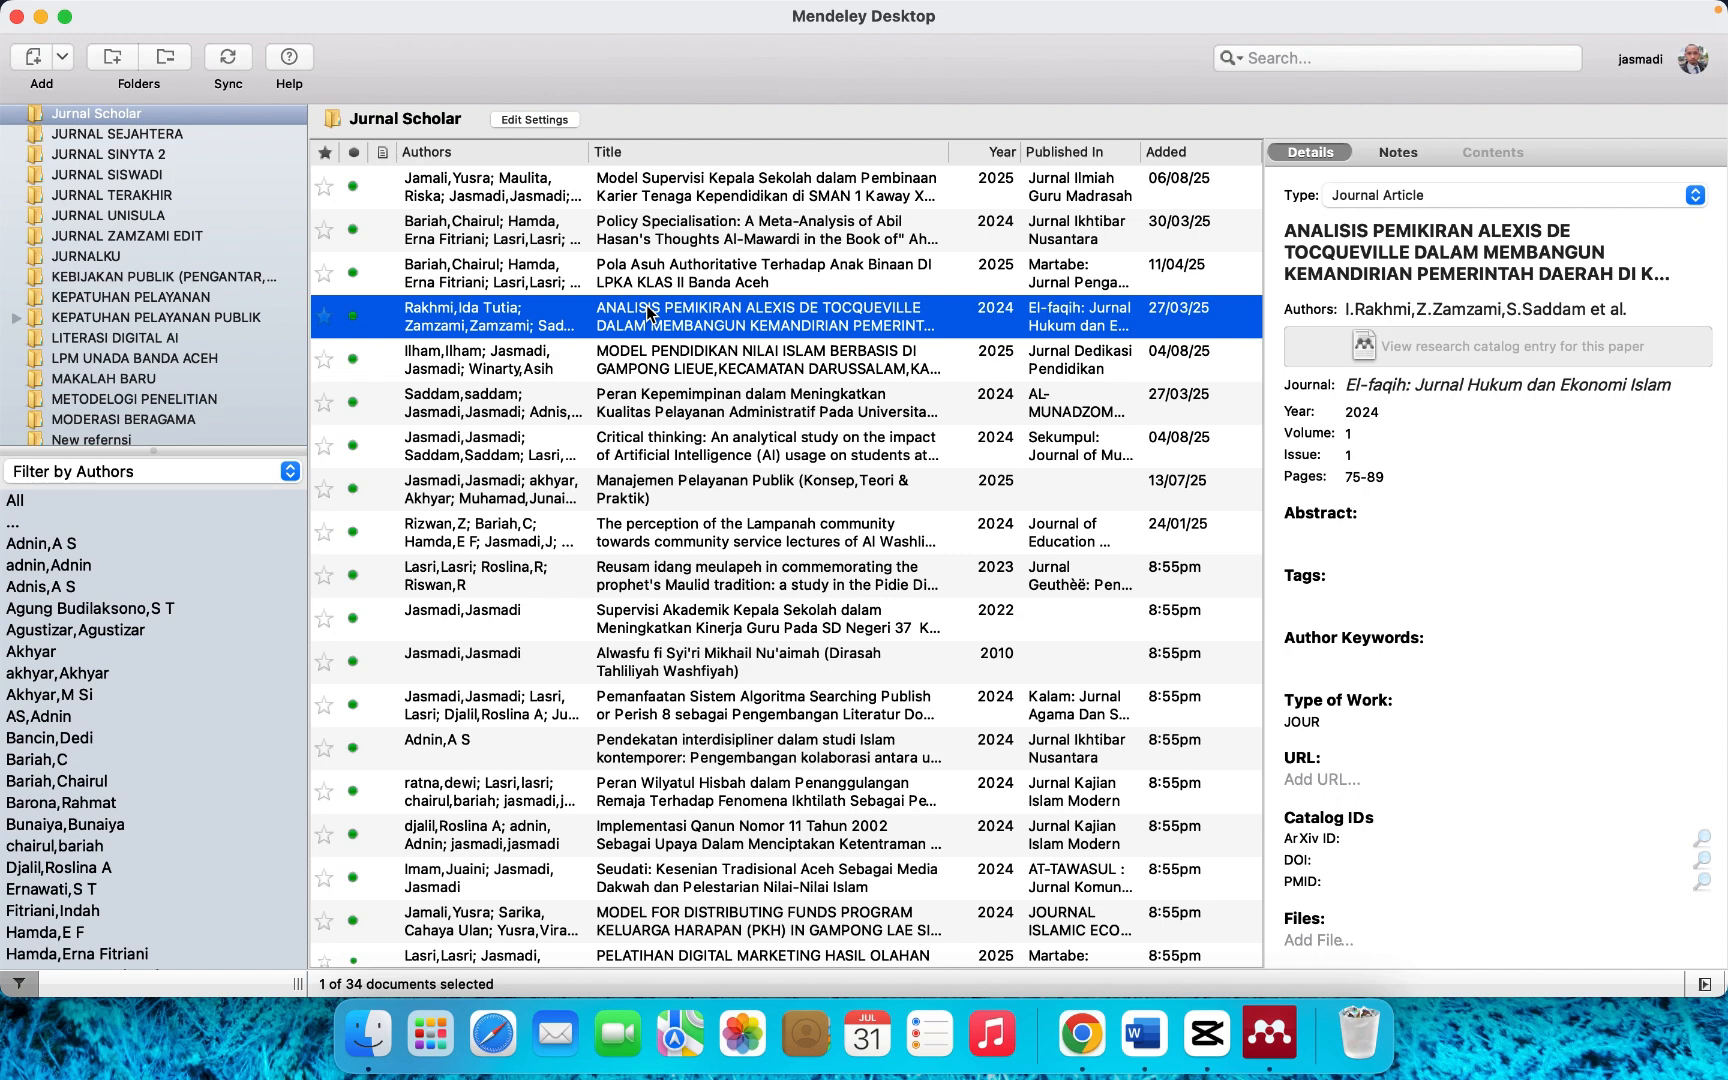
{"action": "key", "text": "super+a"}
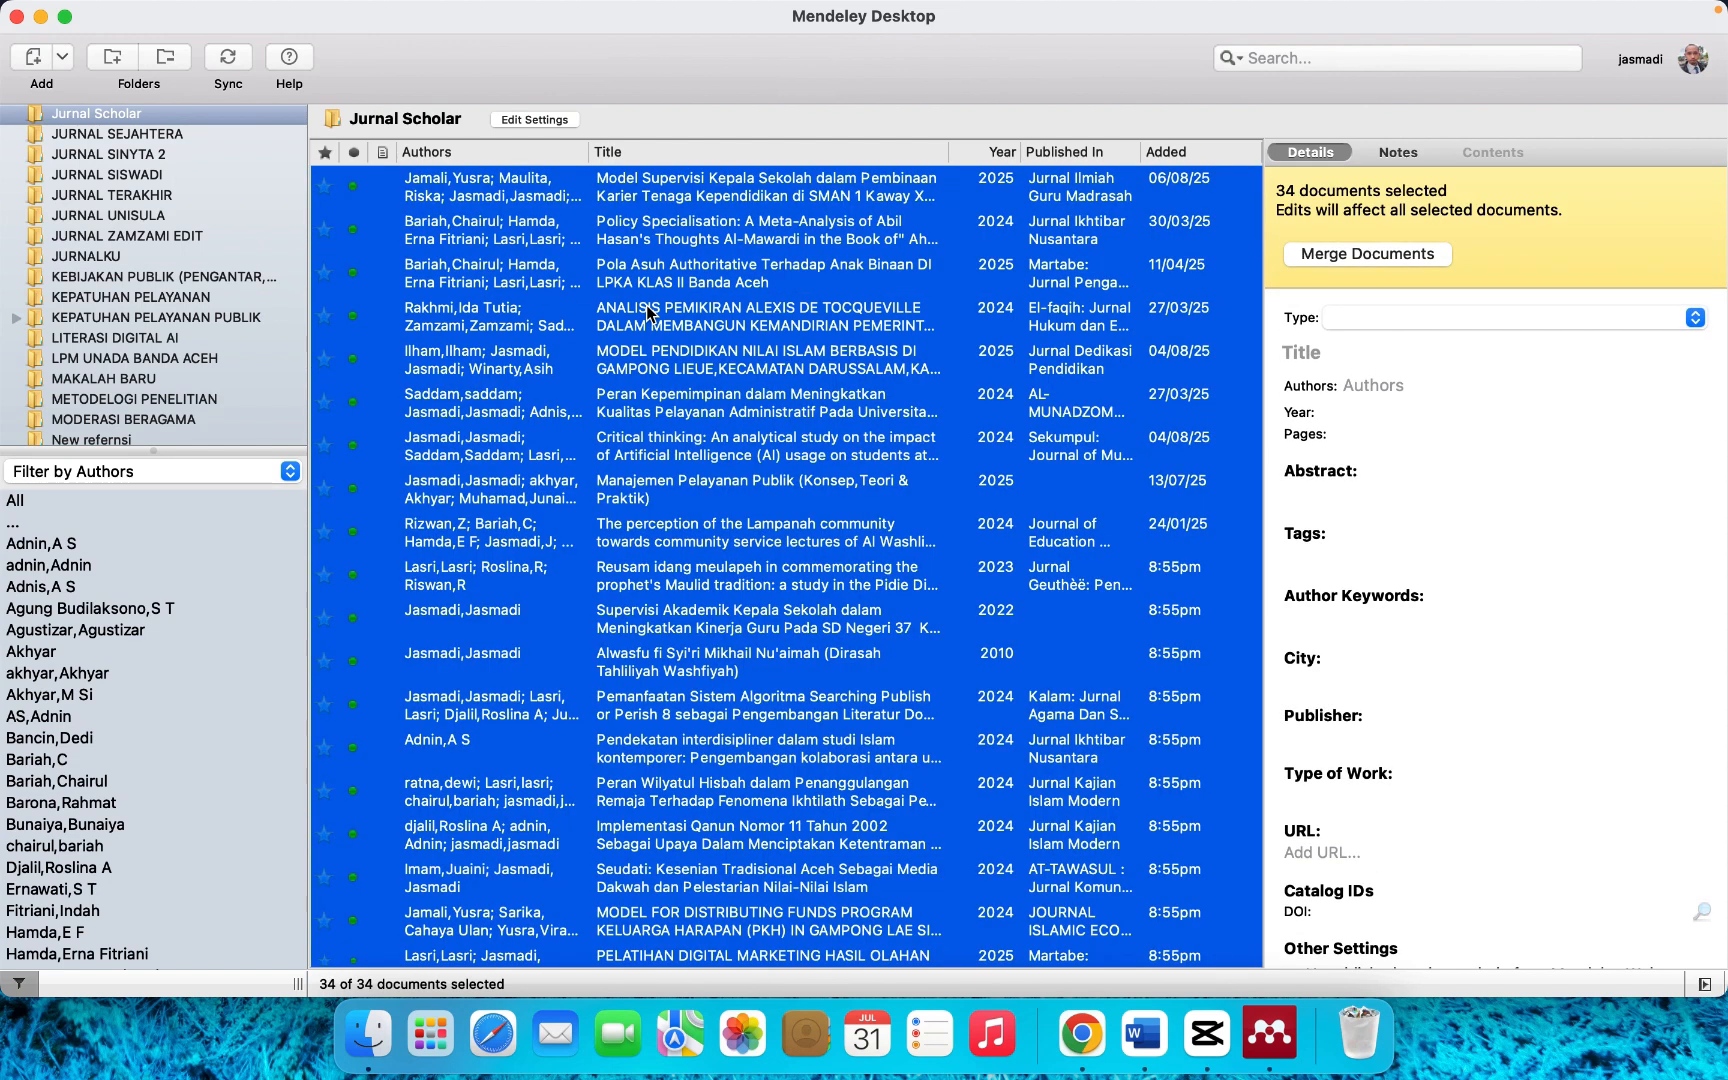
{"action": "right_click", "coordinate": [646, 306]}
{"action": "left_click", "coordinate": [688, 321]}
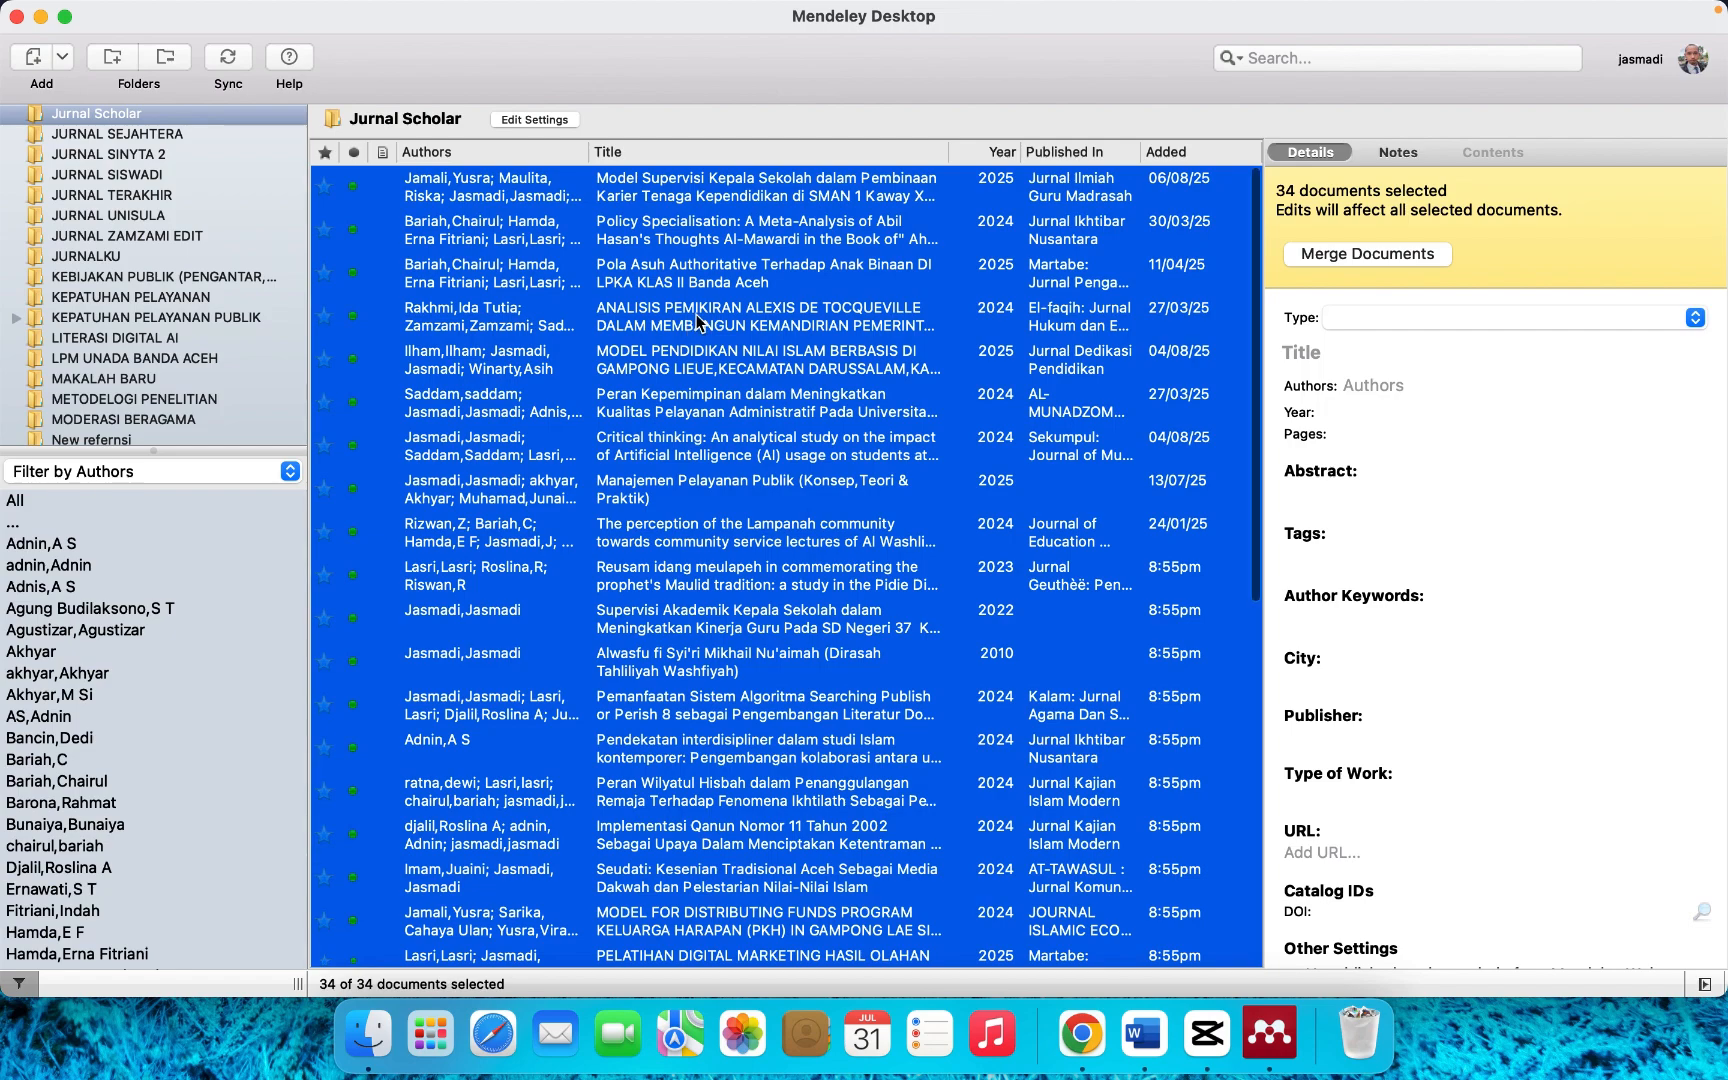
- Examine the details of several imported documents throughout the Jurnal Scholar list
{"action": "left_click", "coordinate": [772, 242]}
{"action": "left_click", "coordinate": [838, 196]}
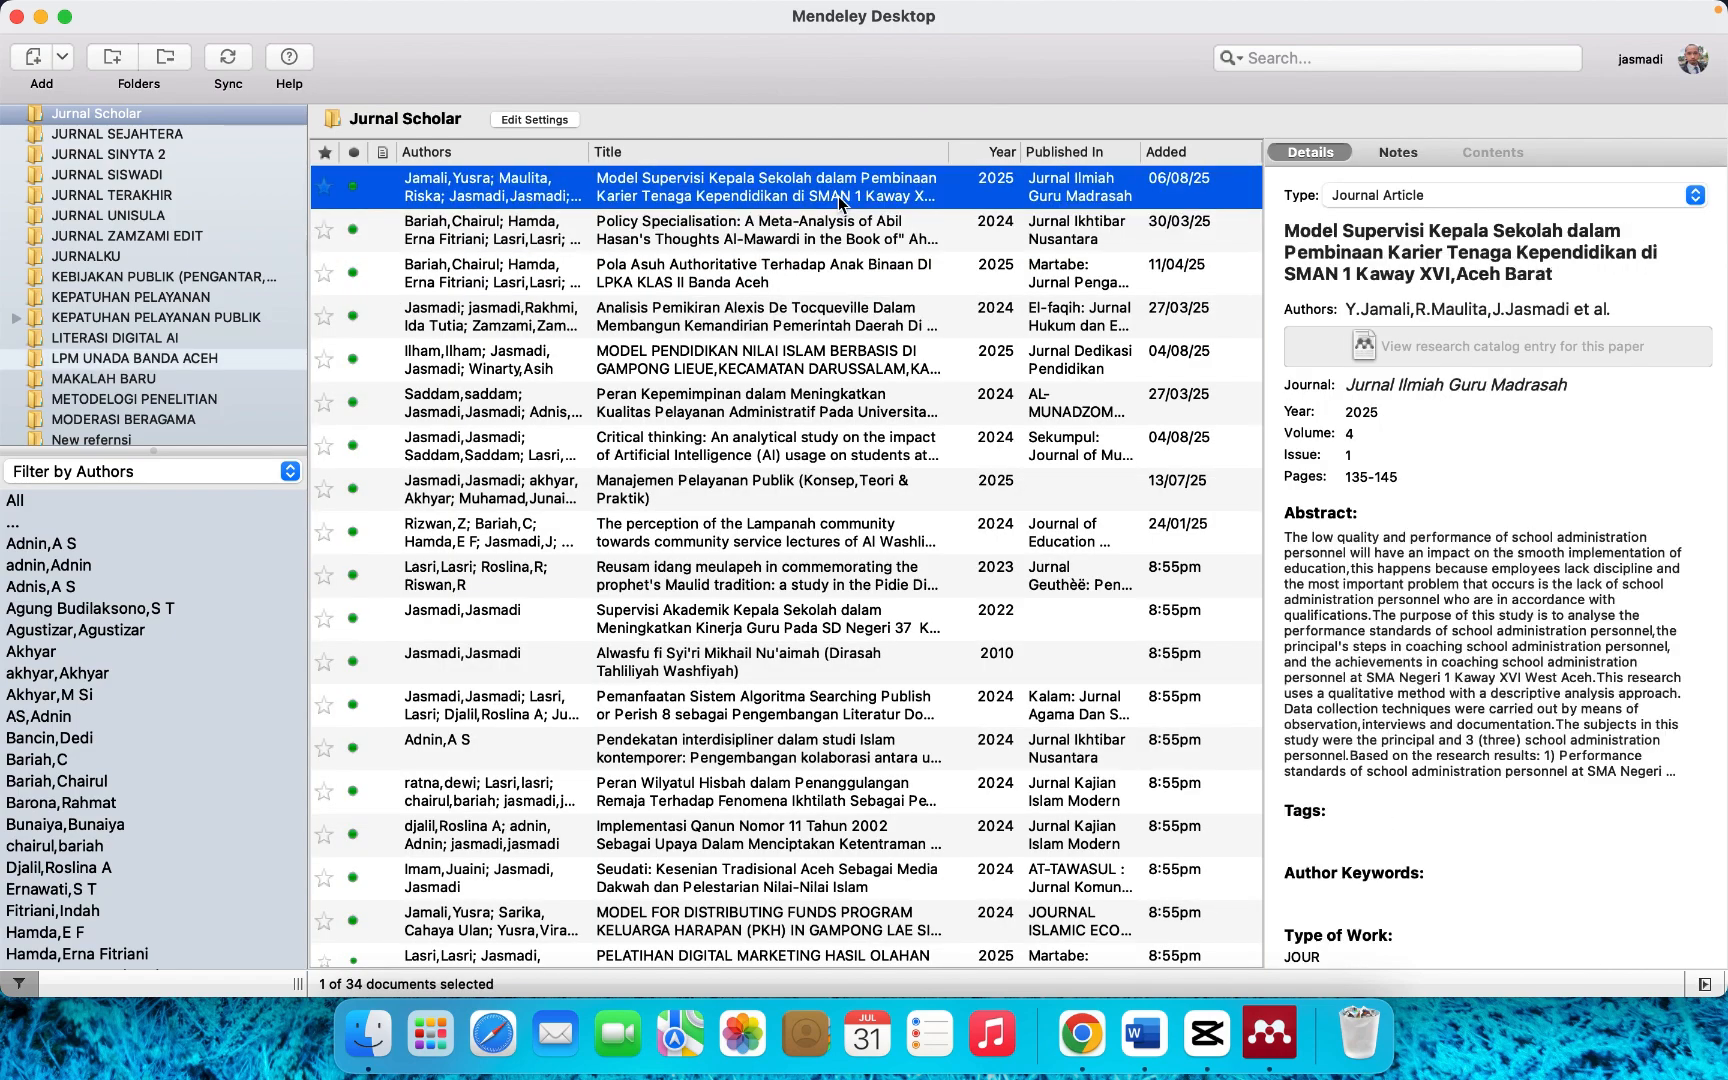
{"action": "scroll", "coordinate": [785, 283], "scroll_direction": "down", "scroll_amount": 3}
{"action": "scroll", "coordinate": [763, 430], "scroll_direction": "down", "scroll_amount": 10}
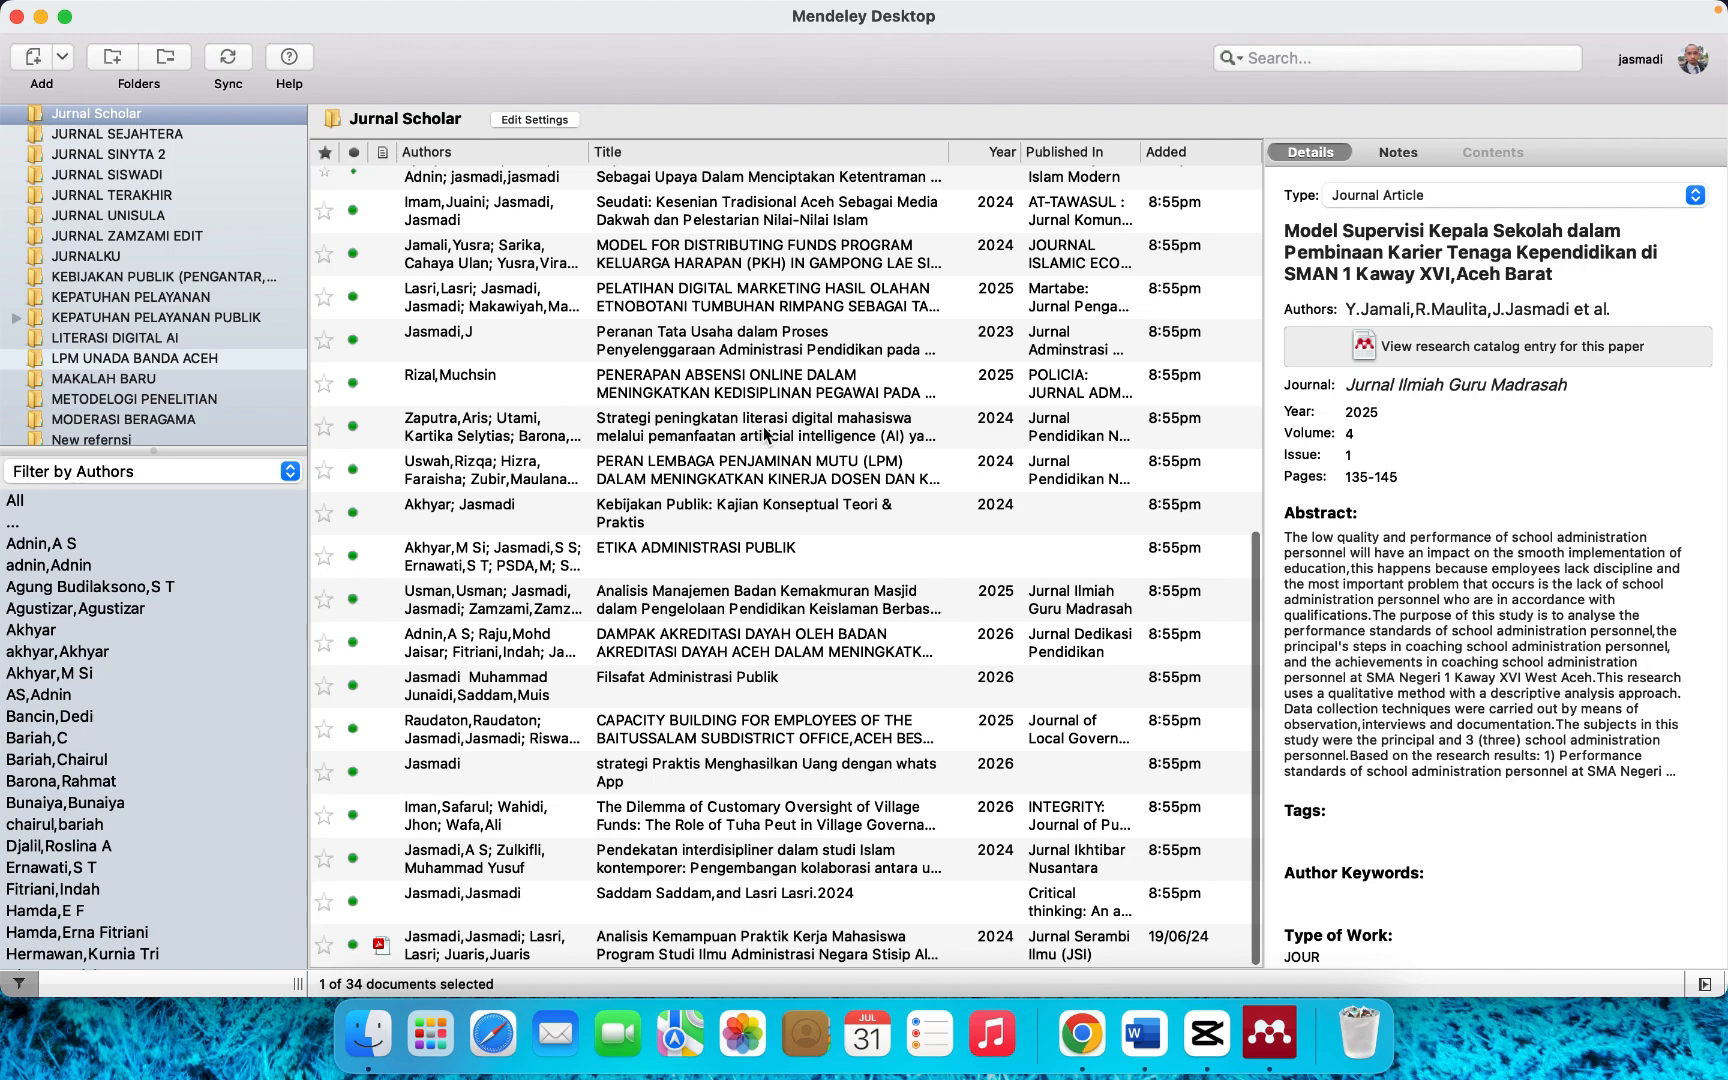
{"action": "left_click", "coordinate": [799, 632]}
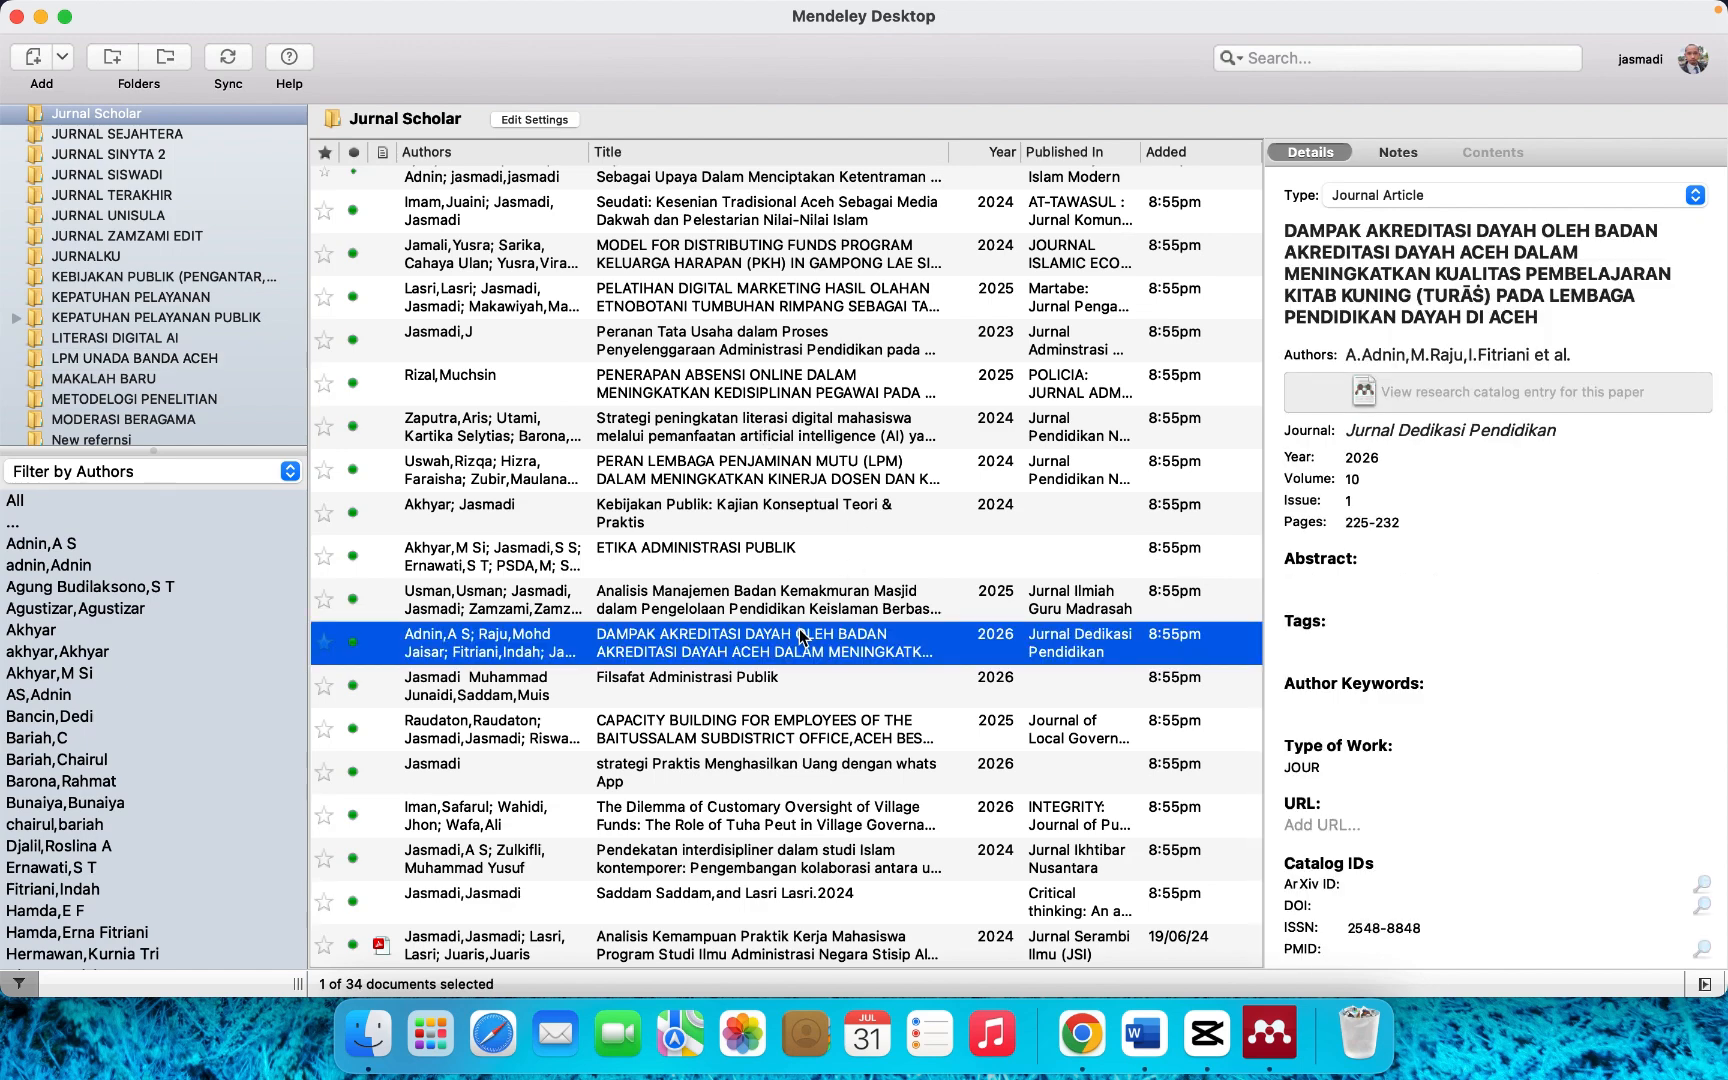
{"action": "left_click", "coordinate": [745, 512]}
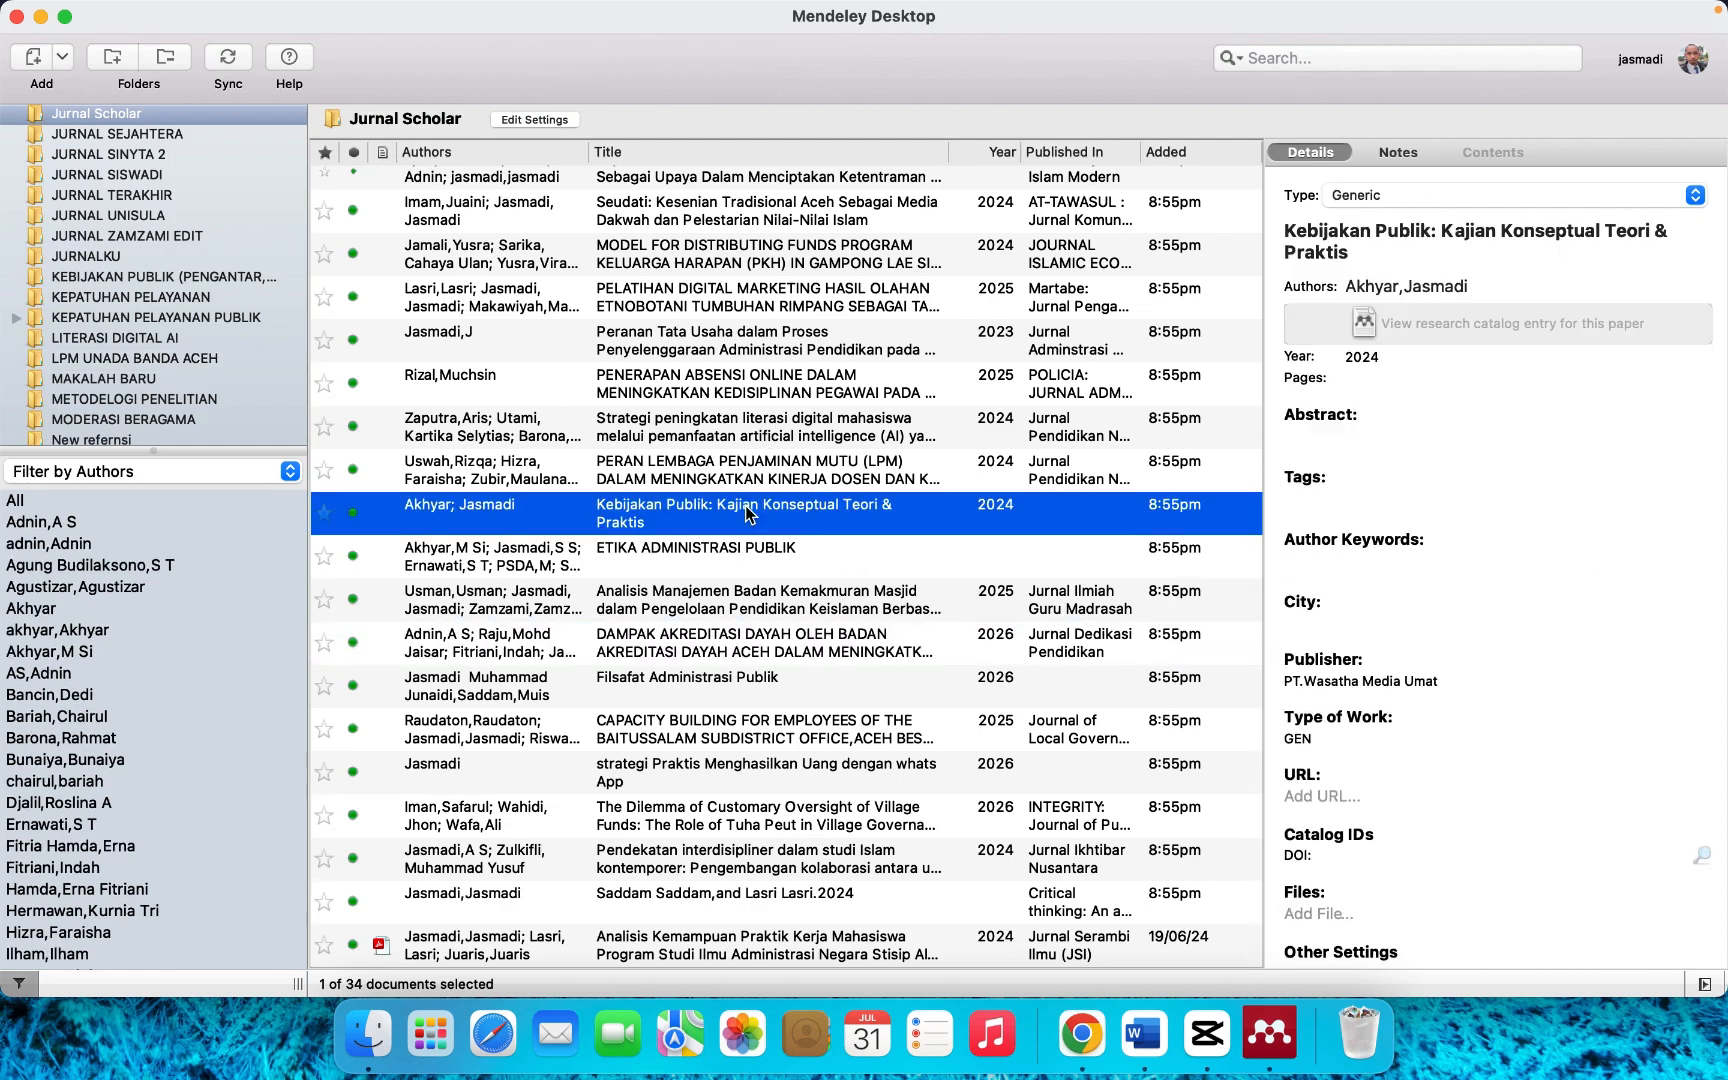
- Check the updated details of the Peran Lembaga Penjaminan Mutu, Dampak Akreditasi Dayah and Filsafat Administrasi Publik documents
{"action": "scroll", "coordinate": [745, 510], "scroll_direction": "up", "scroll_amount": 12}
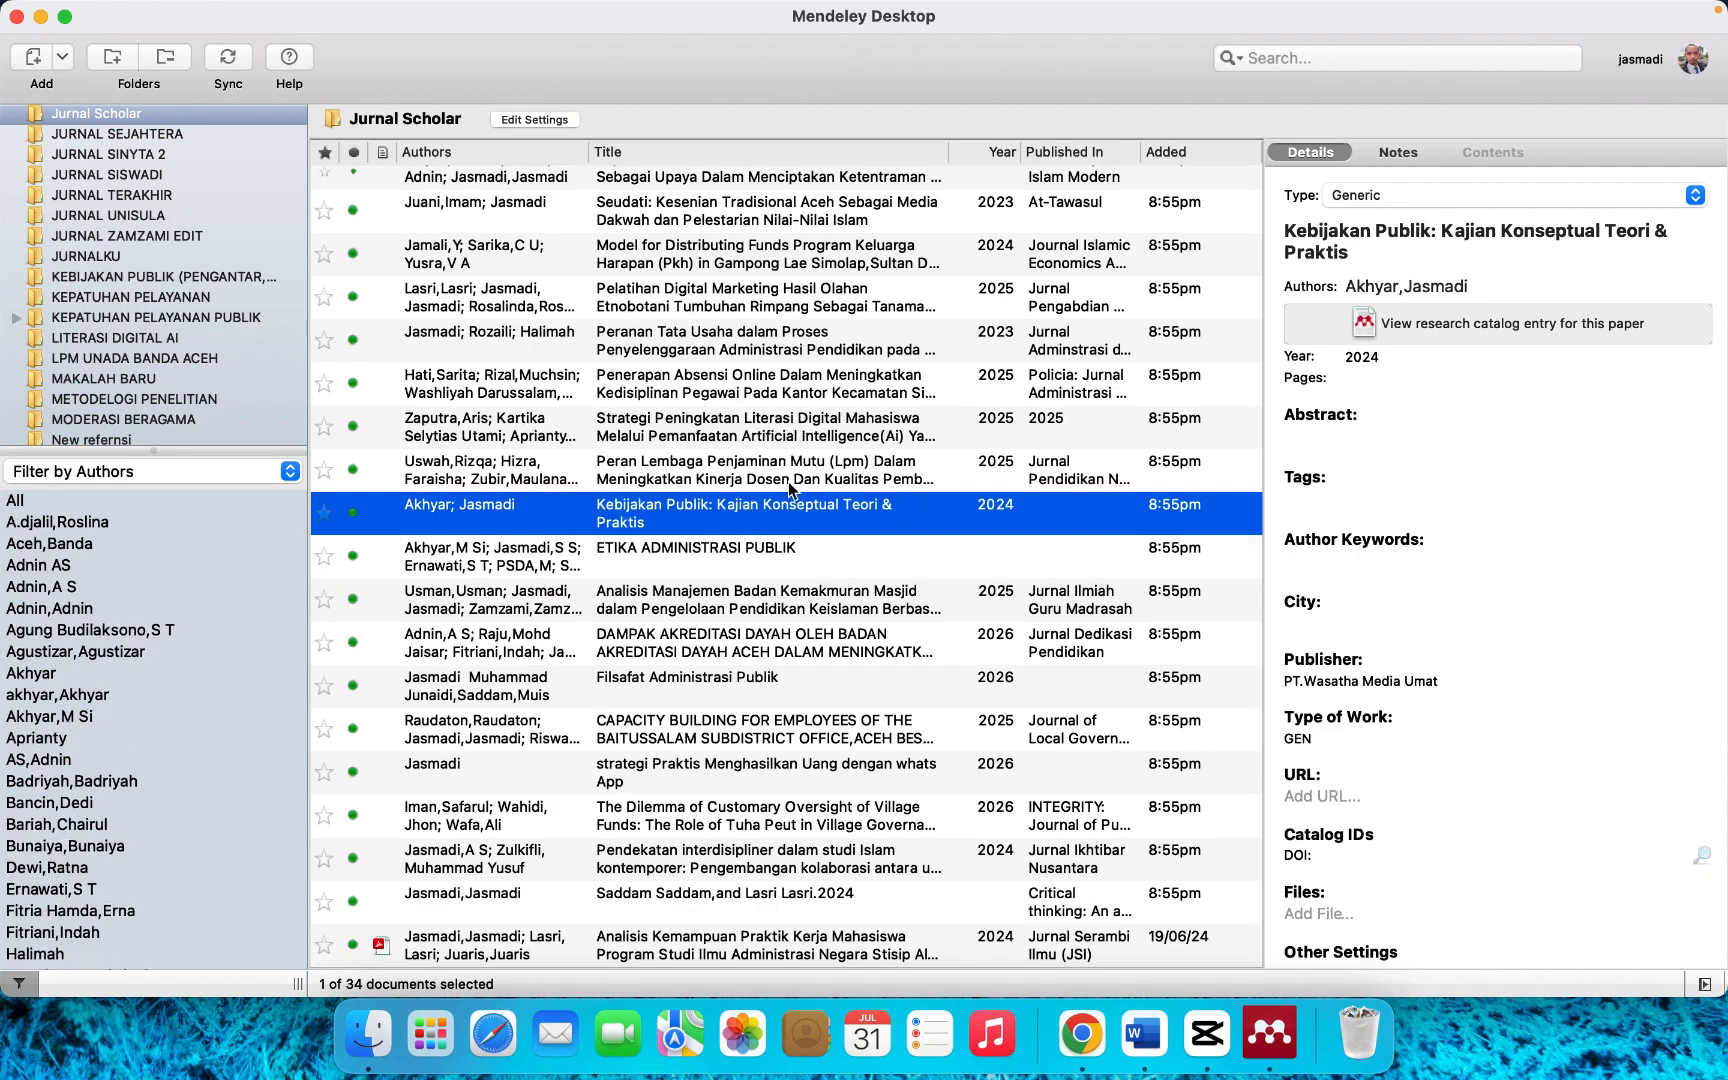
{"action": "left_click", "coordinate": [815, 462]}
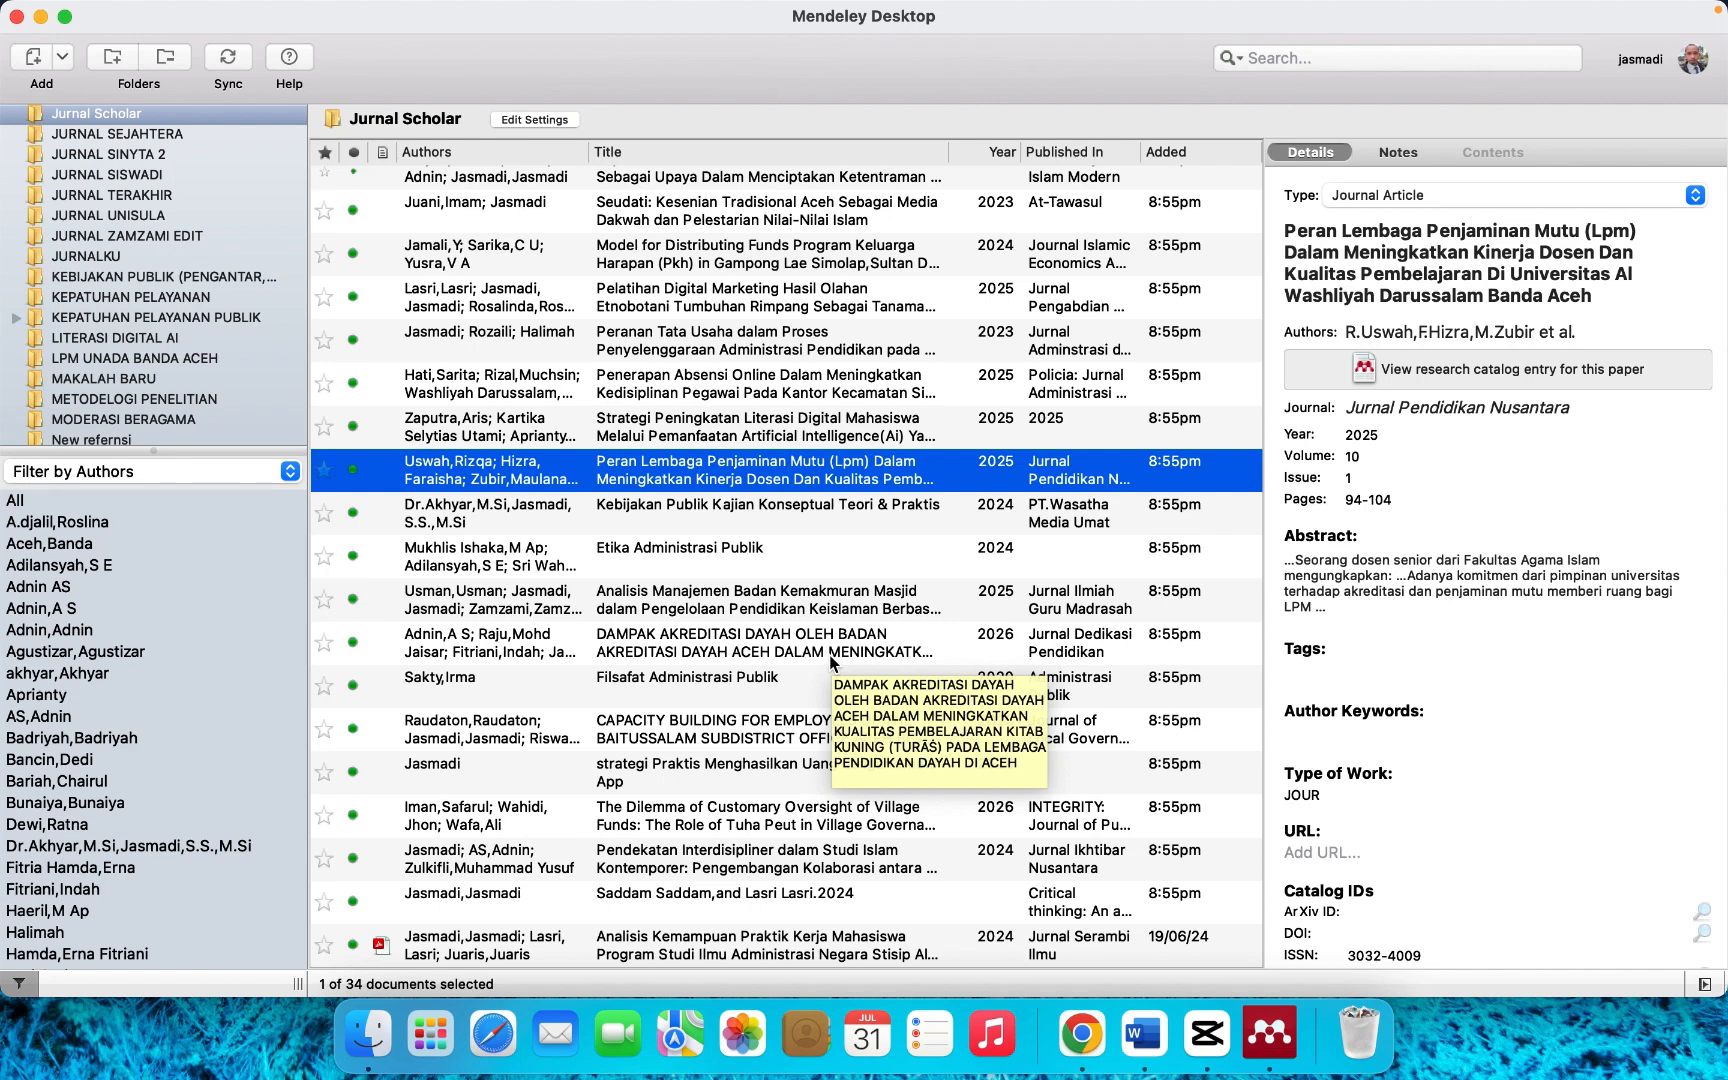
{"action": "left_click", "coordinate": [822, 647]}
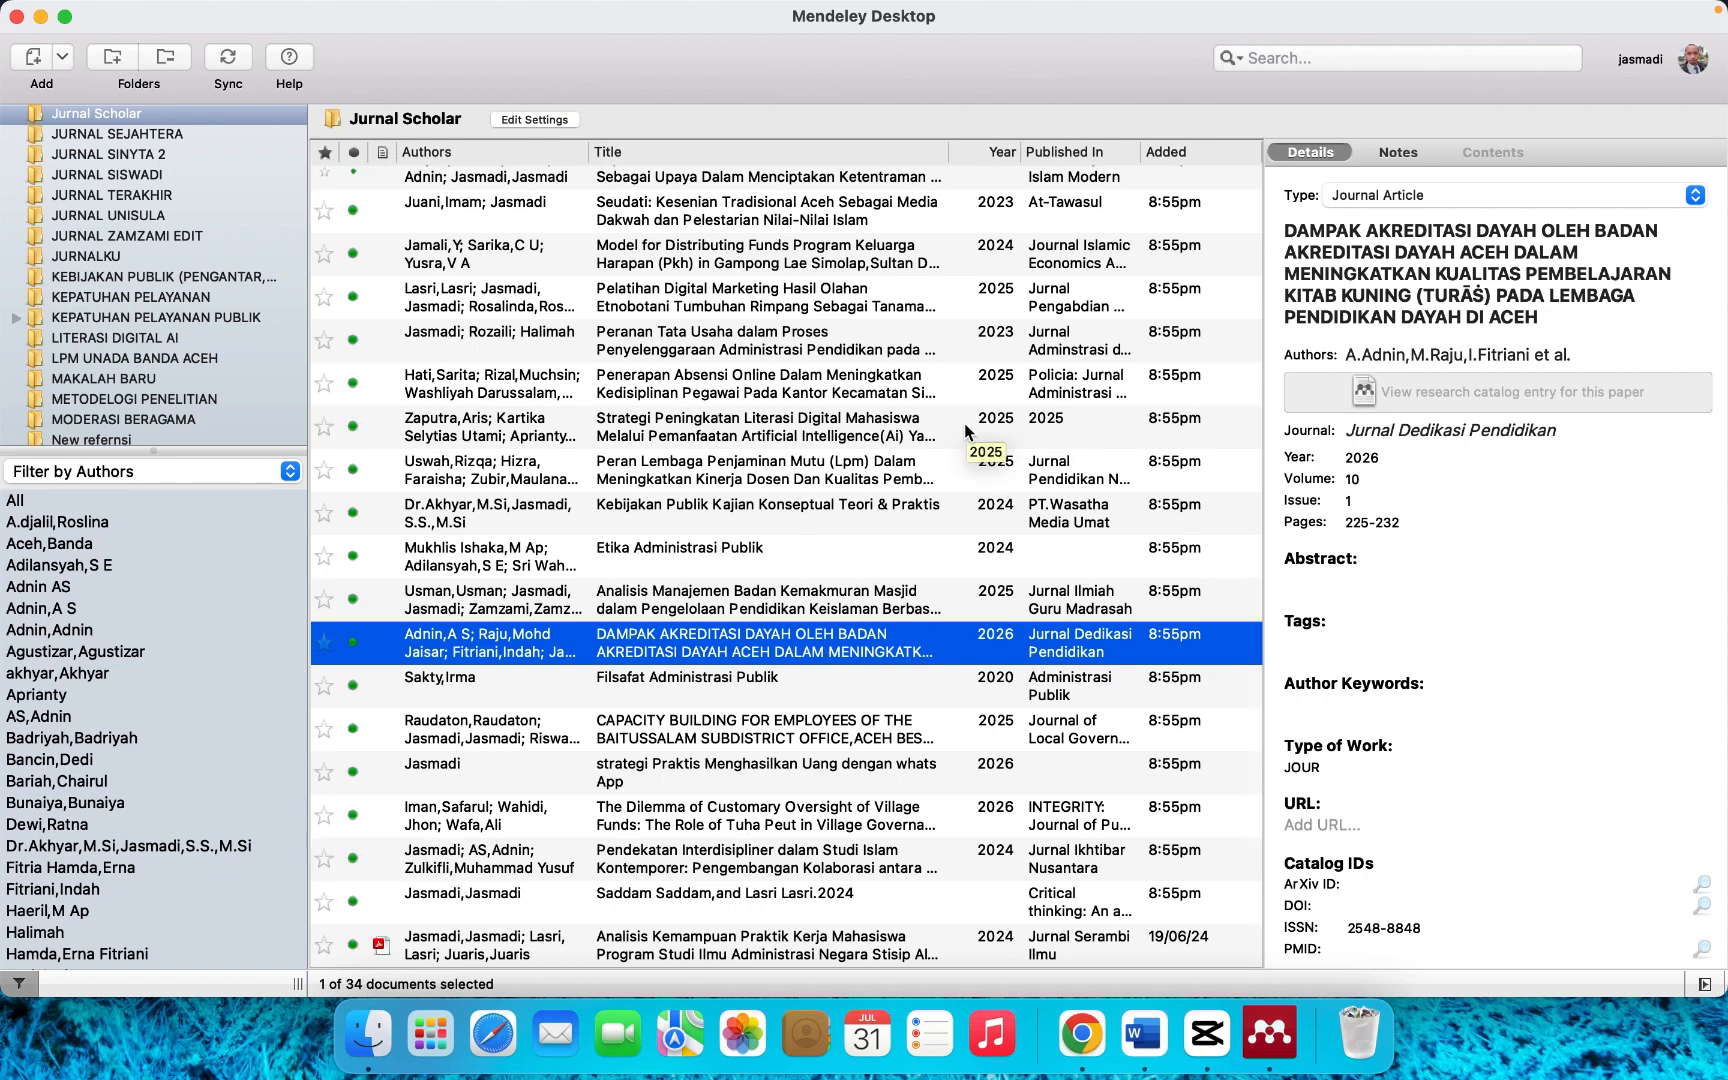
{"action": "left_click", "coordinate": [900, 704]}
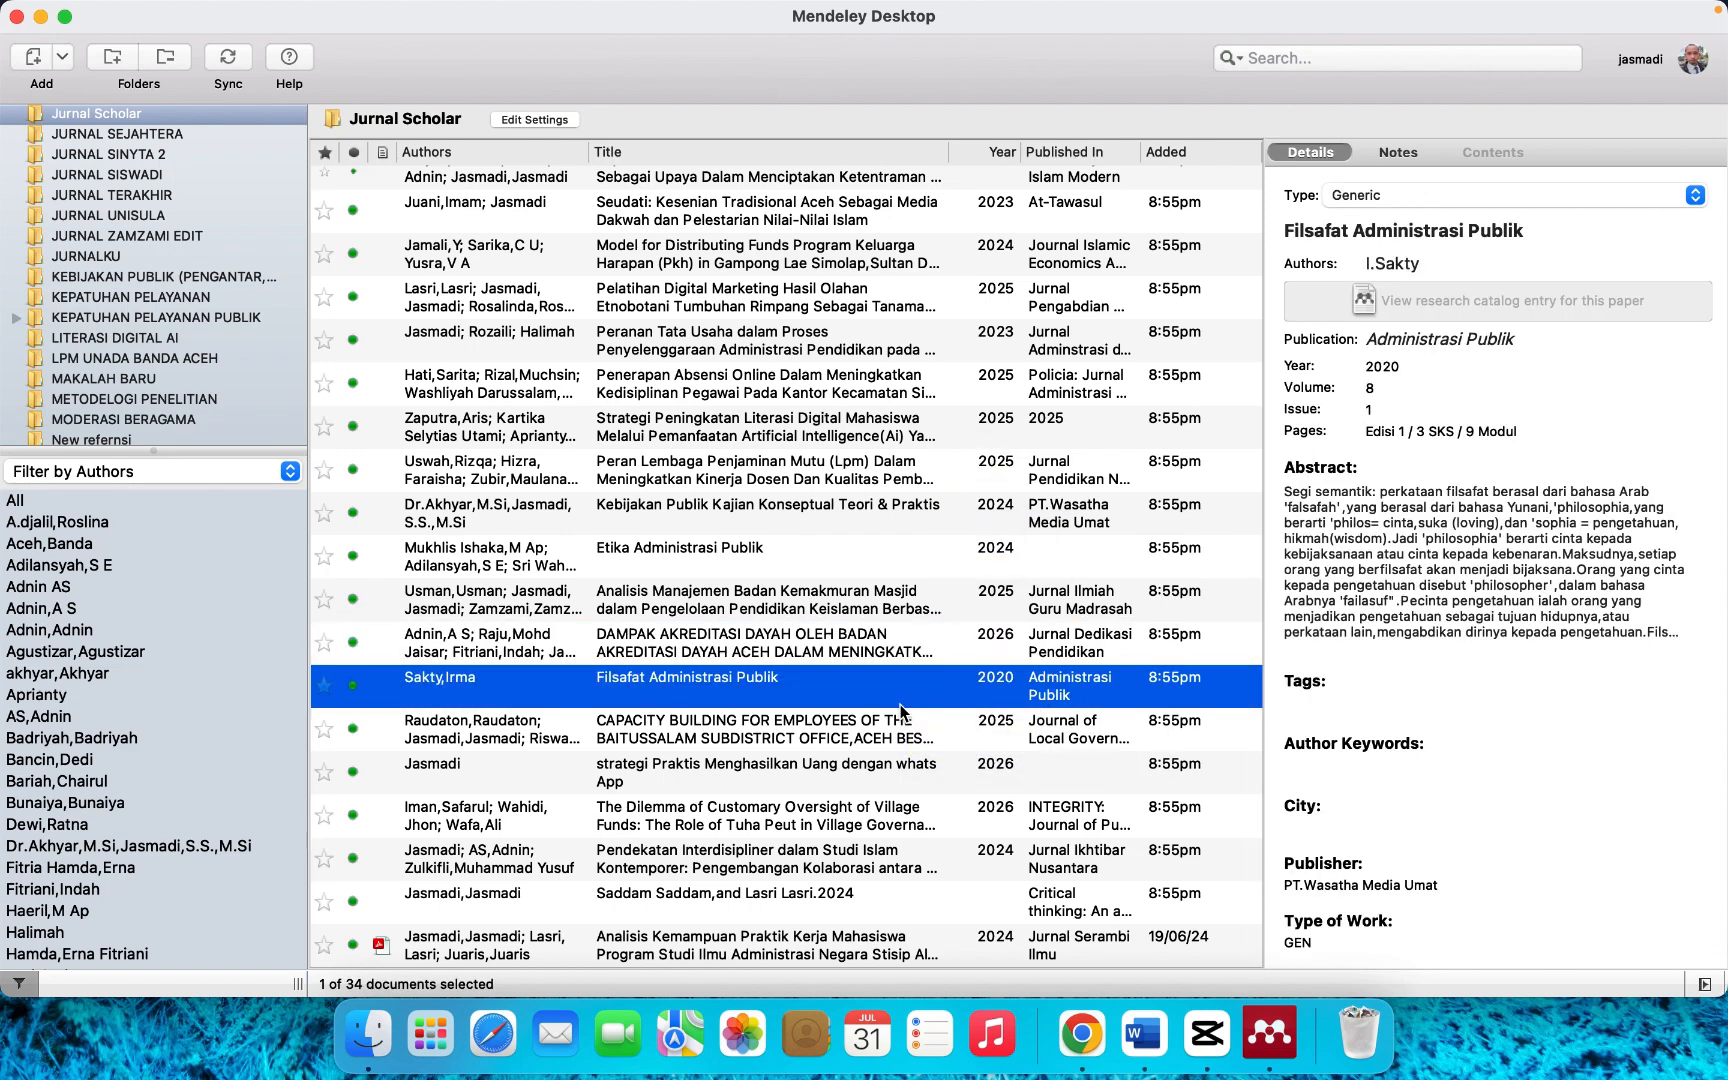
- Switch to Word and look through the Manajemen Ilmiah section of the PENGANTAR ILMU ADMINISTRASI PUBLIK manuscript
{"action": "left_click", "coordinate": [1137, 1022]}
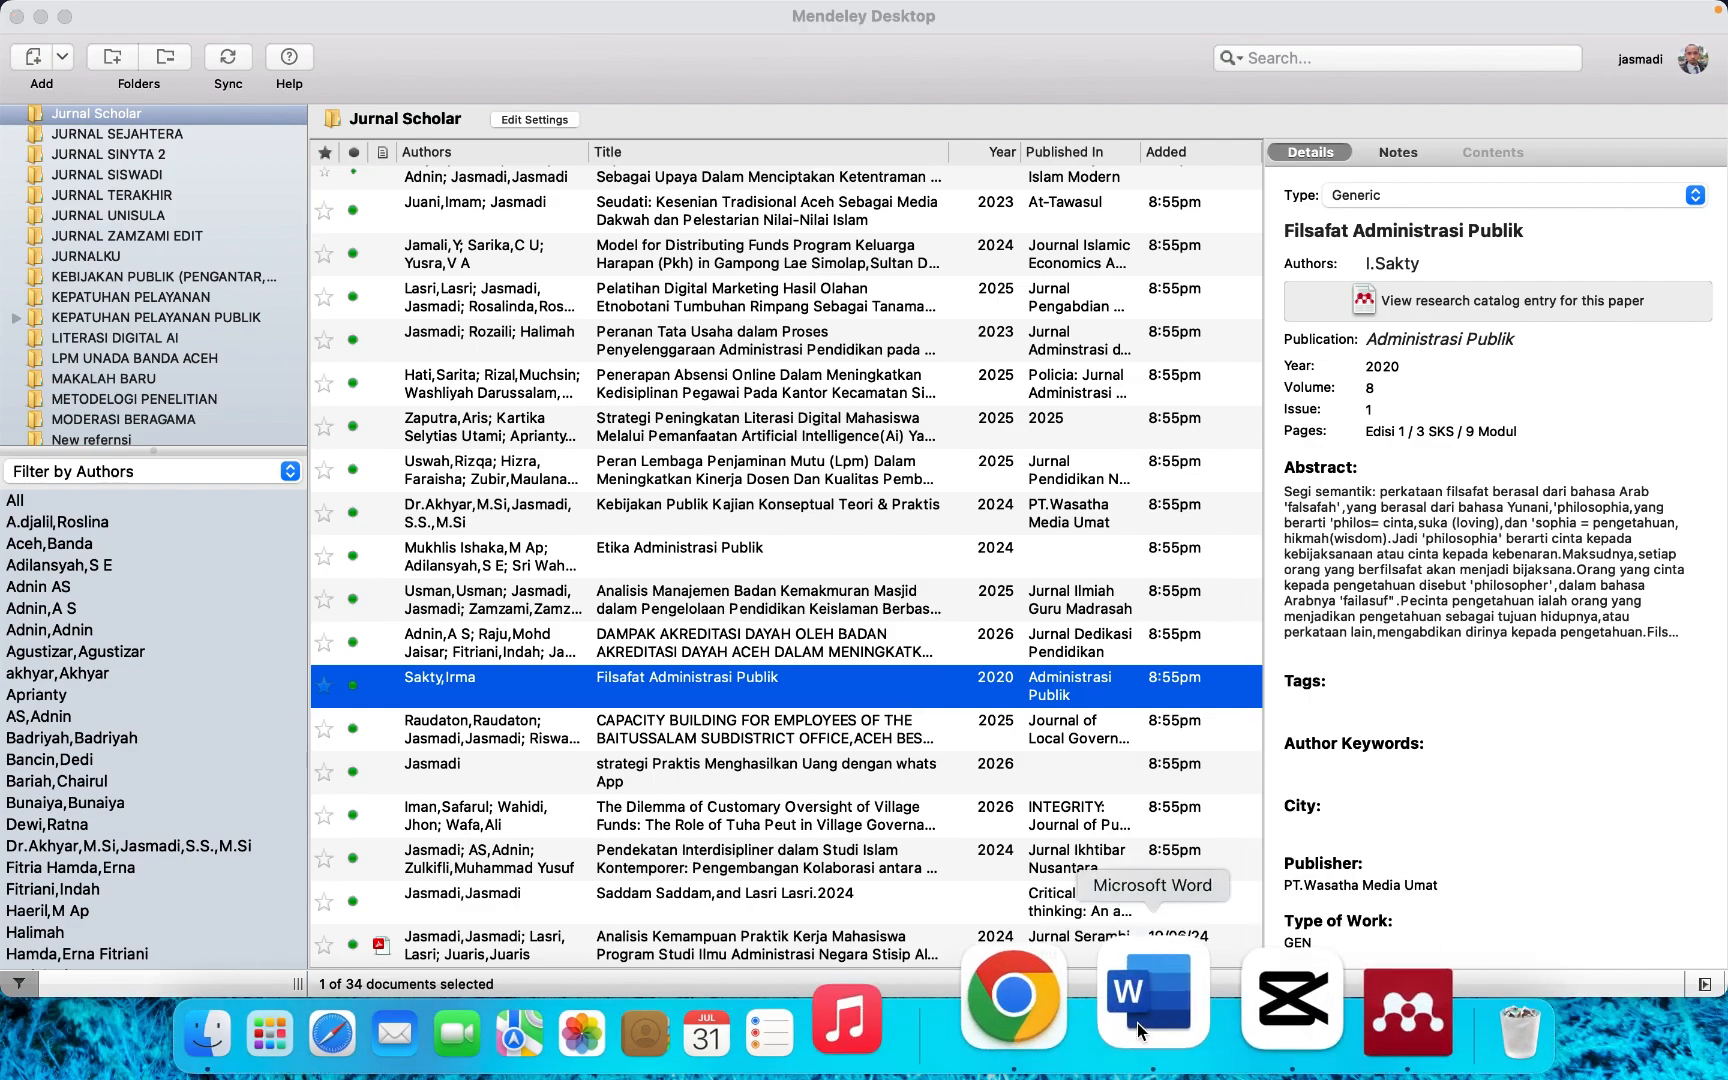
{"action": "scroll", "coordinate": [948, 668], "scroll_direction": "down", "scroll_amount": 1}
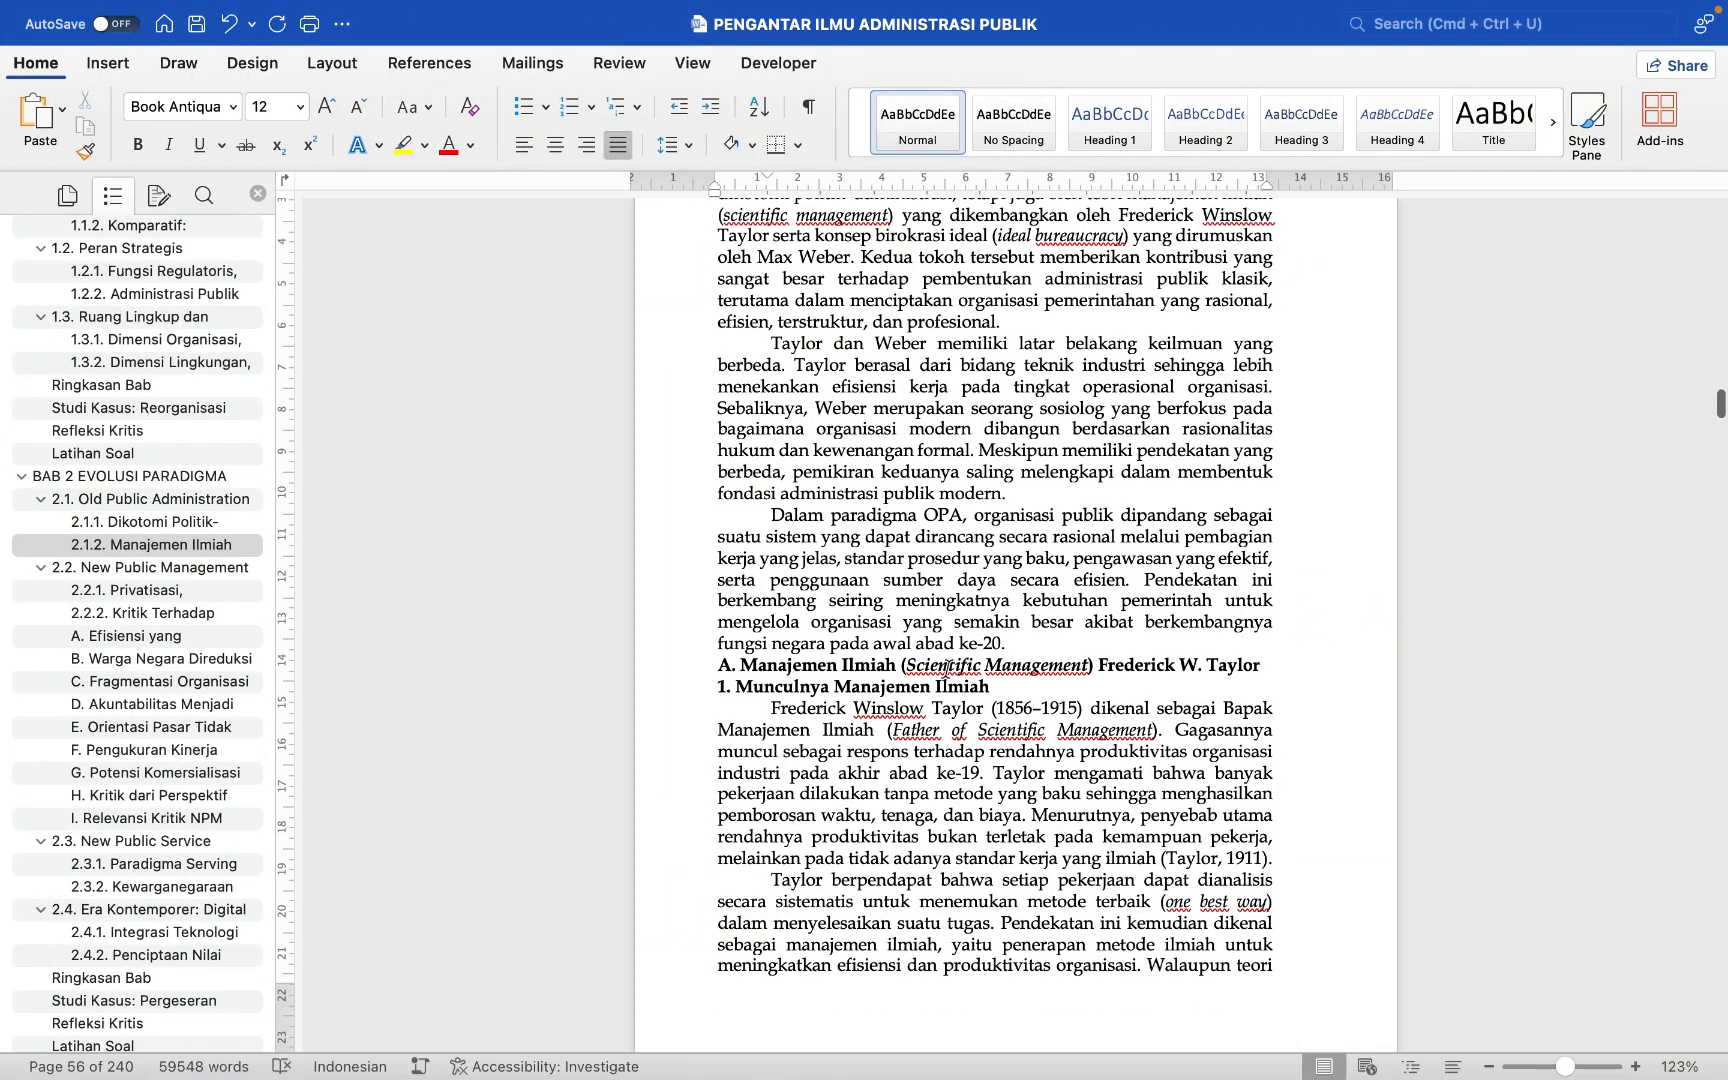
{"action": "scroll", "coordinate": [948, 668], "scroll_direction": "down", "scroll_amount": 5}
{"action": "scroll", "coordinate": [948, 668], "scroll_direction": "down", "scroll_amount": 12}
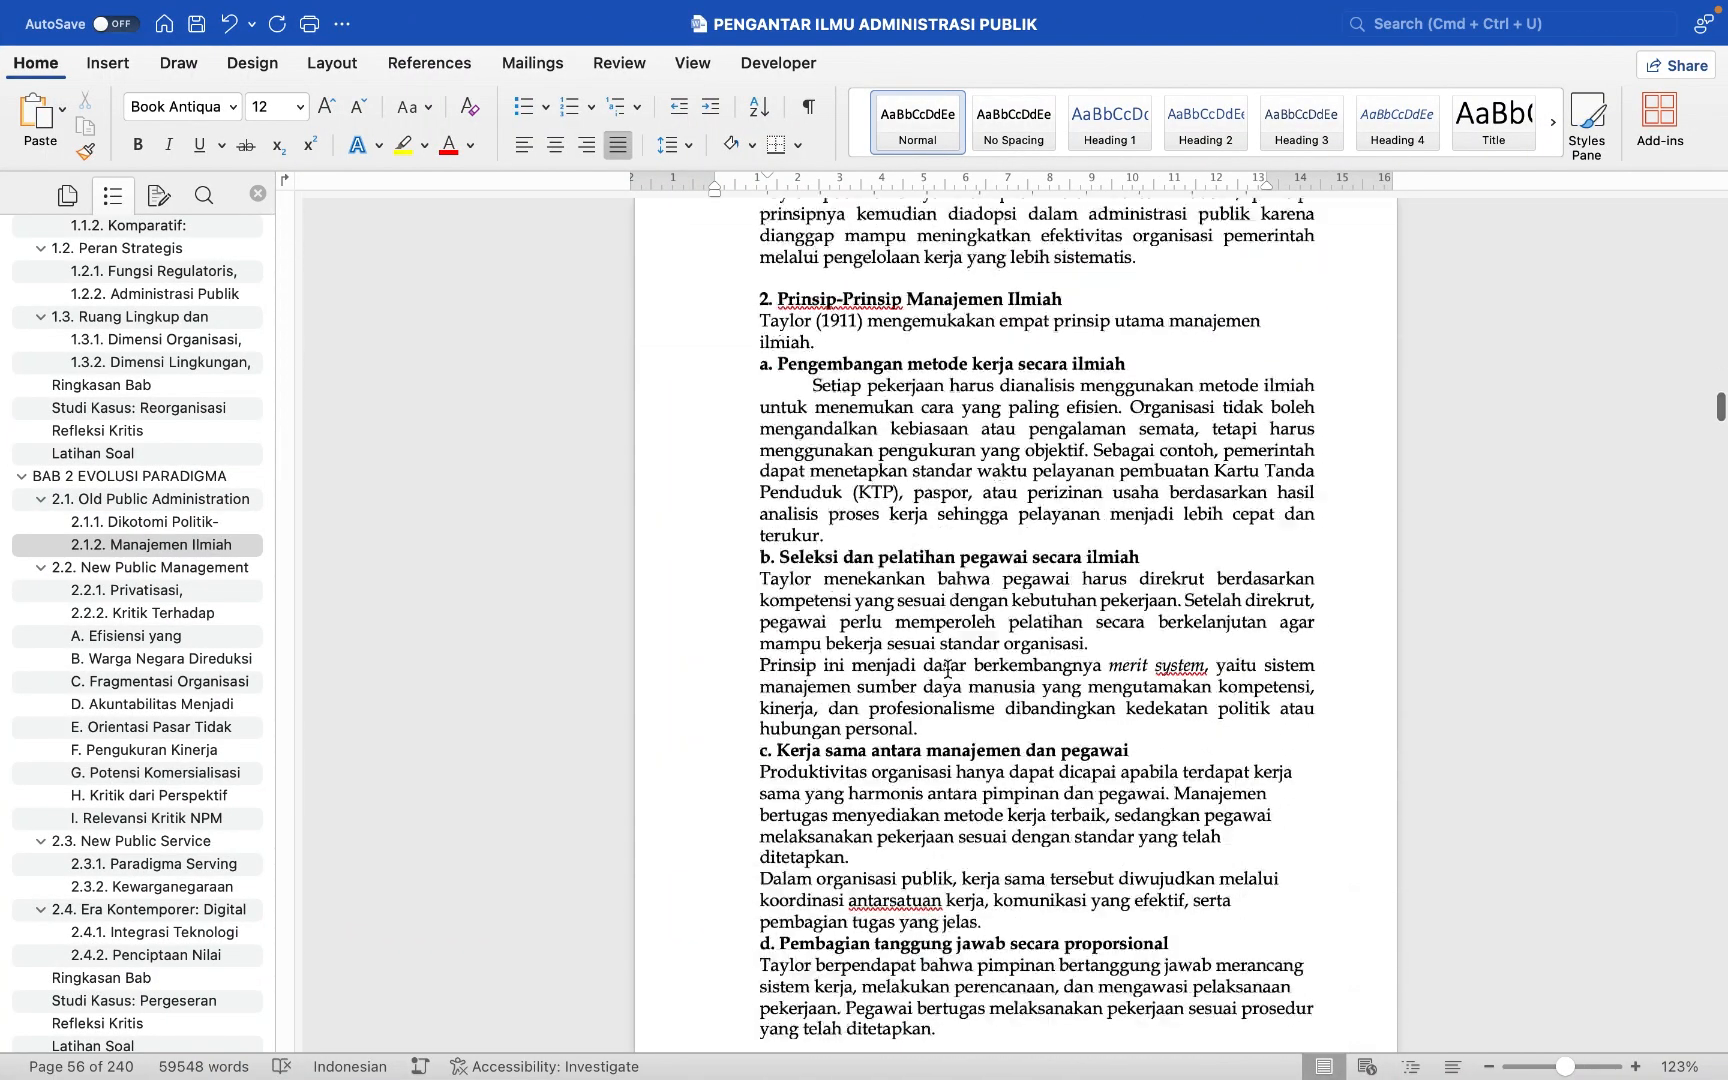
{"action": "scroll", "coordinate": [948, 668], "scroll_direction": "down", "scroll_amount": 4}
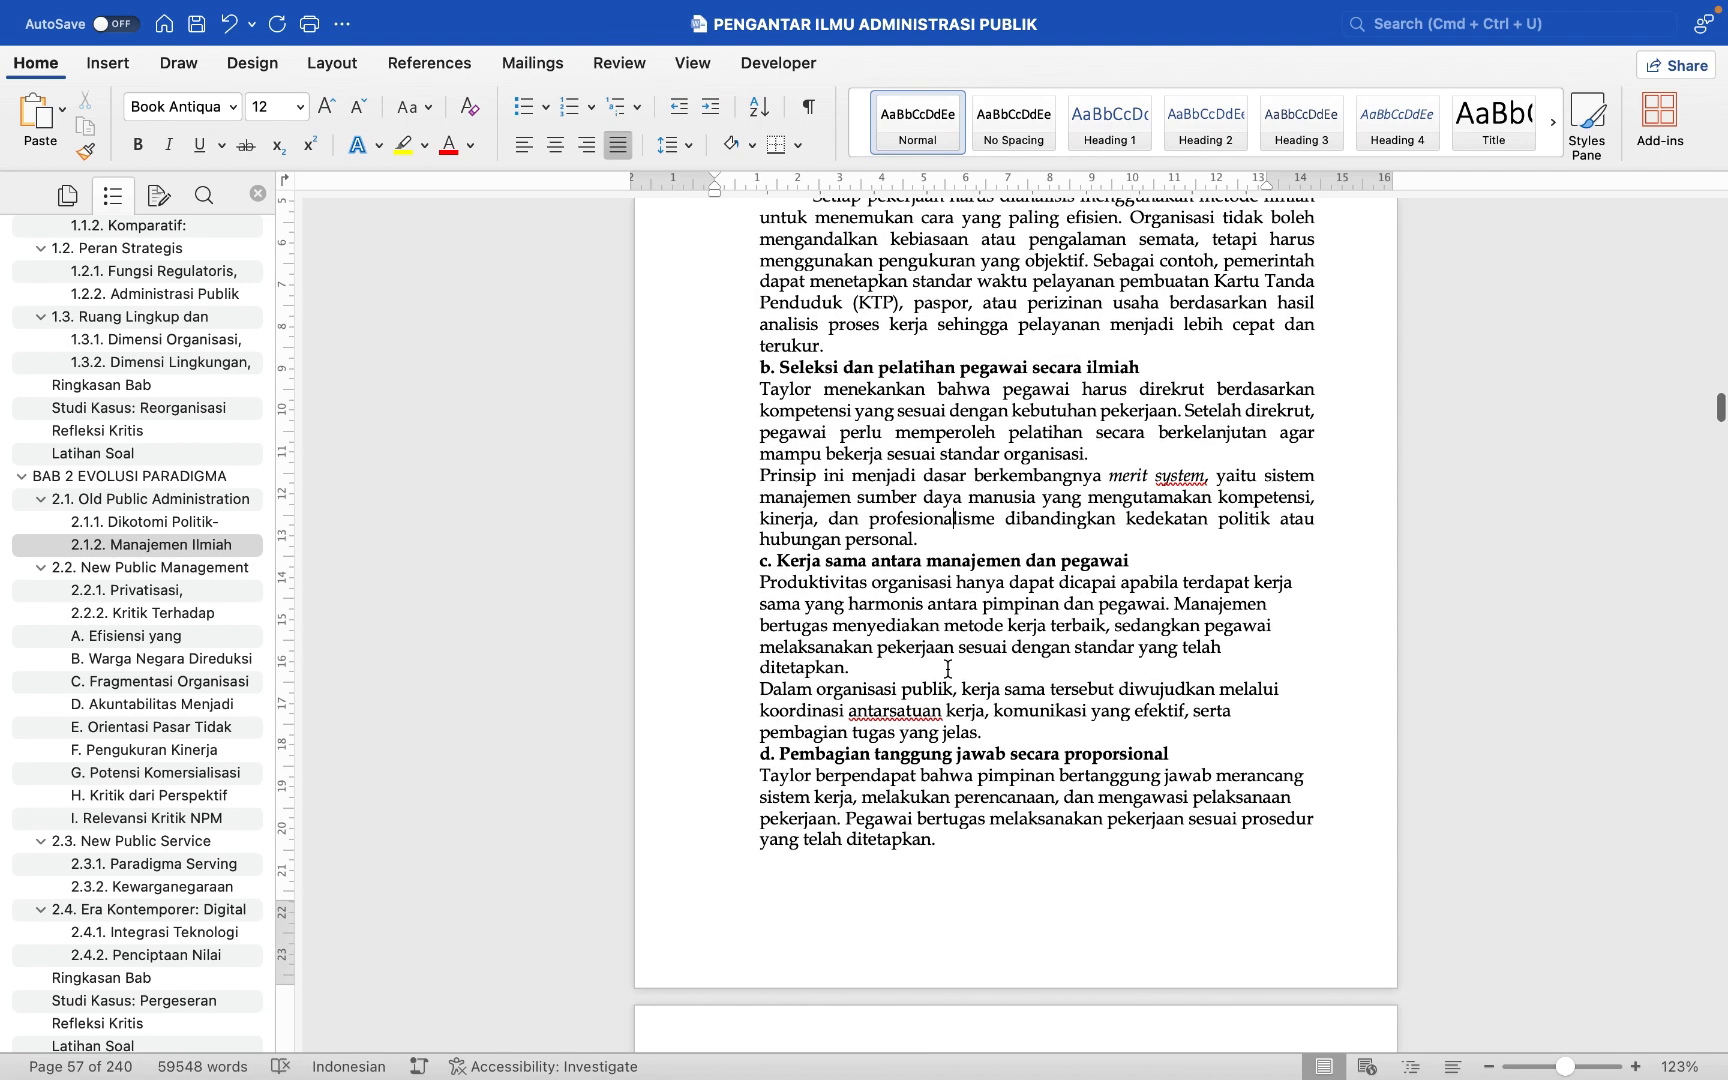
{"action": "left_click_drag", "start_coordinate": [896, 432], "coordinate": [933, 490]}
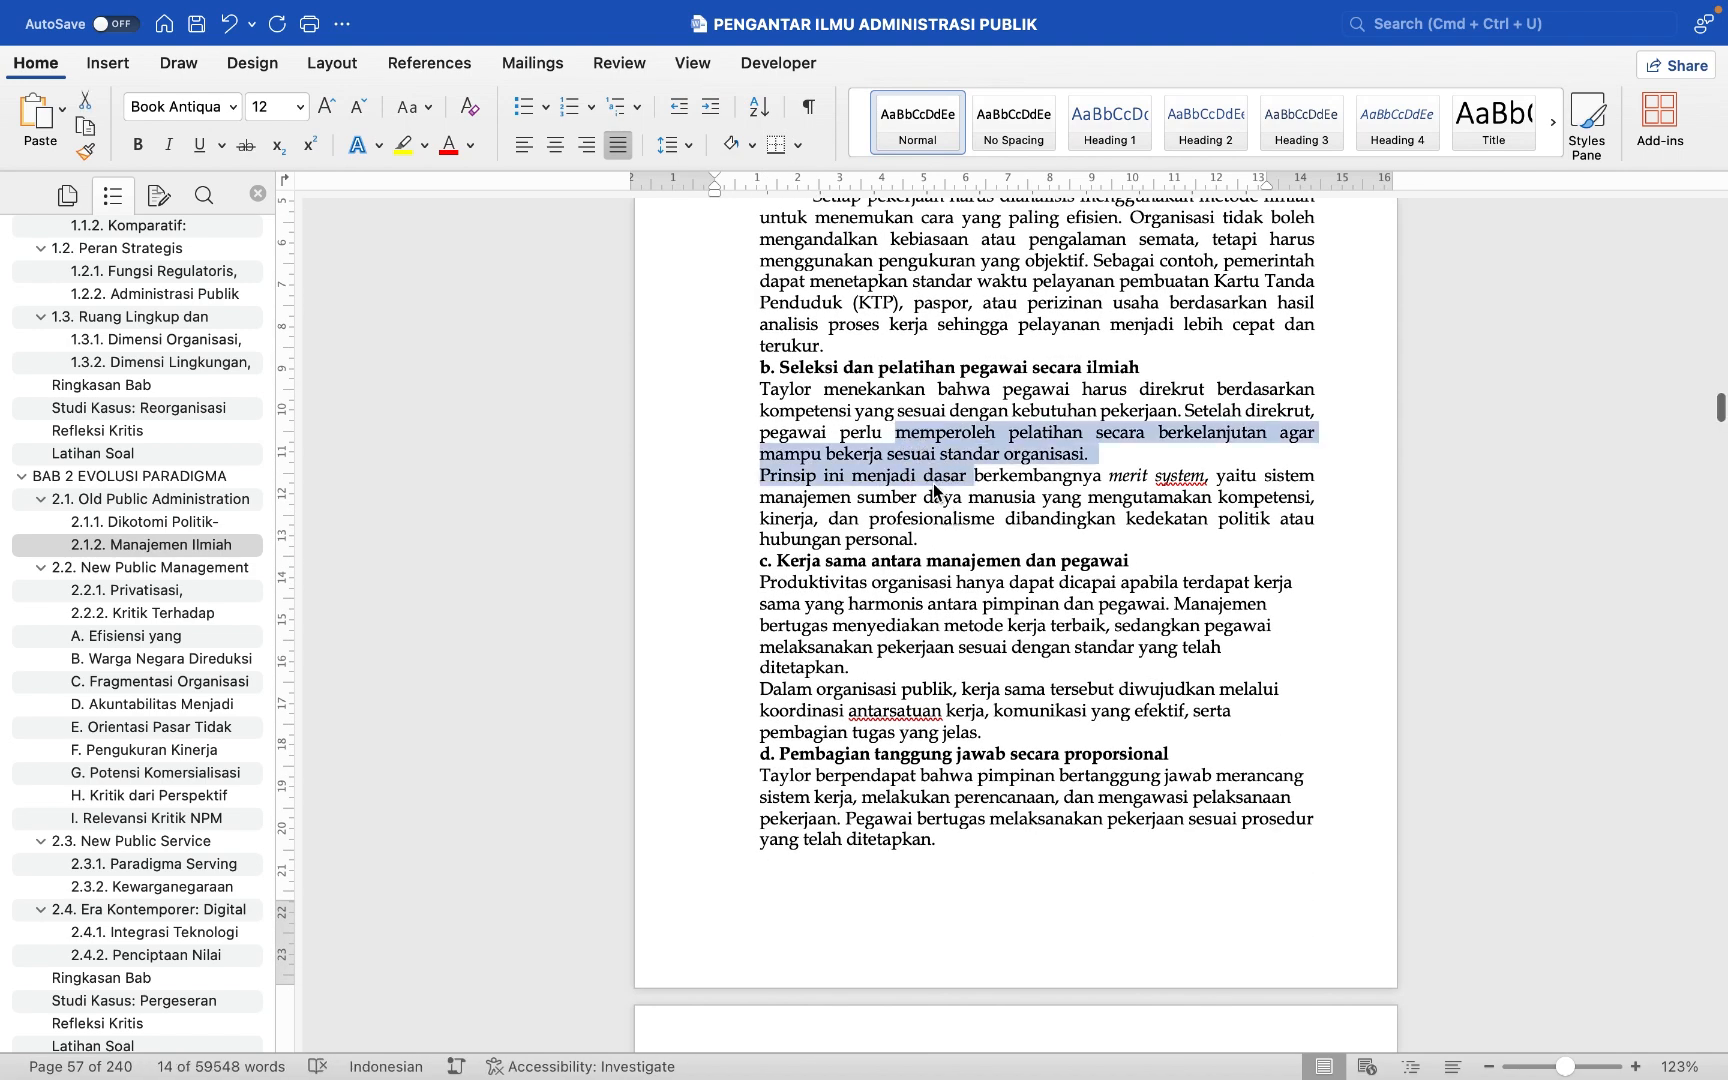
{"action": "right_click", "coordinate": [933, 485]}
{"action": "left_click", "coordinate": [856, 496]}
- Return to Mendeley and review the details of several Jurnal Scholar articles, working up to the first one, Model Supervisi Kepala Sekolah
{"action": "key", "text": "ctrl+Up"}
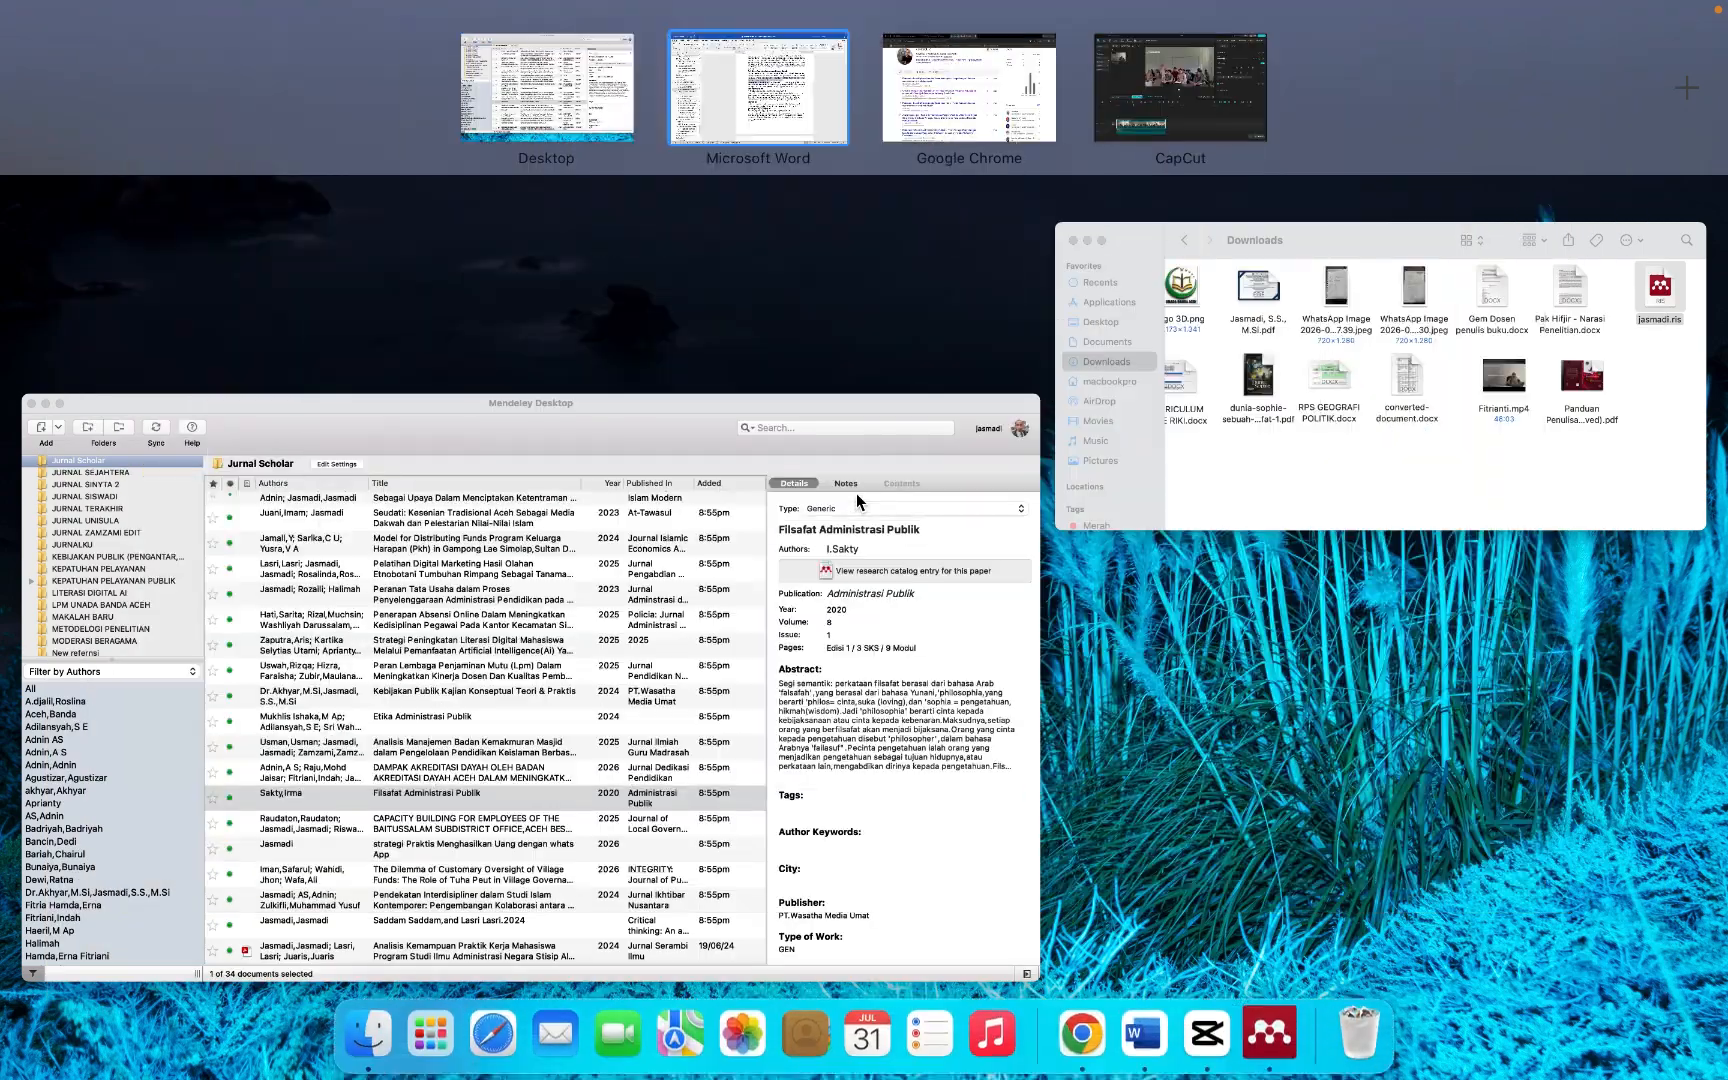
{"action": "left_click", "coordinate": [879, 578]}
{"action": "left_click", "coordinate": [636, 475]}
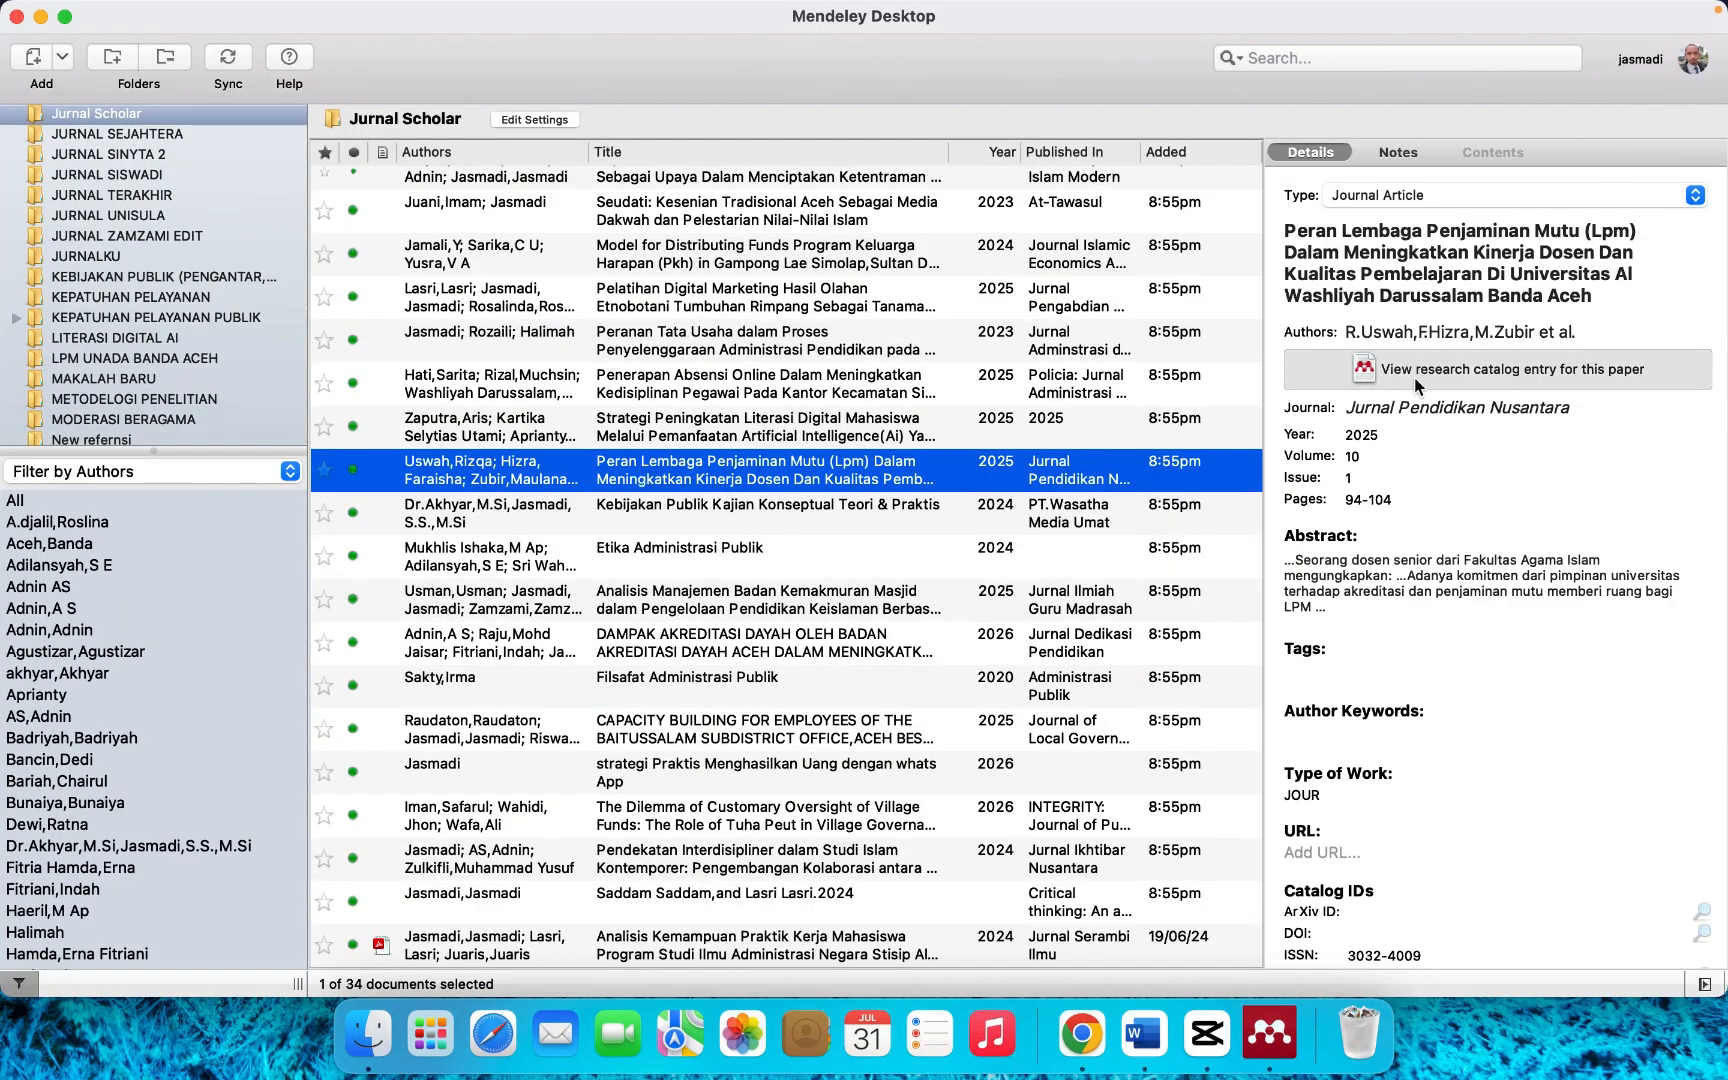
{"action": "left_click", "coordinate": [955, 342]}
{"action": "scroll", "coordinate": [777, 310], "scroll_direction": "up", "scroll_amount": 5}
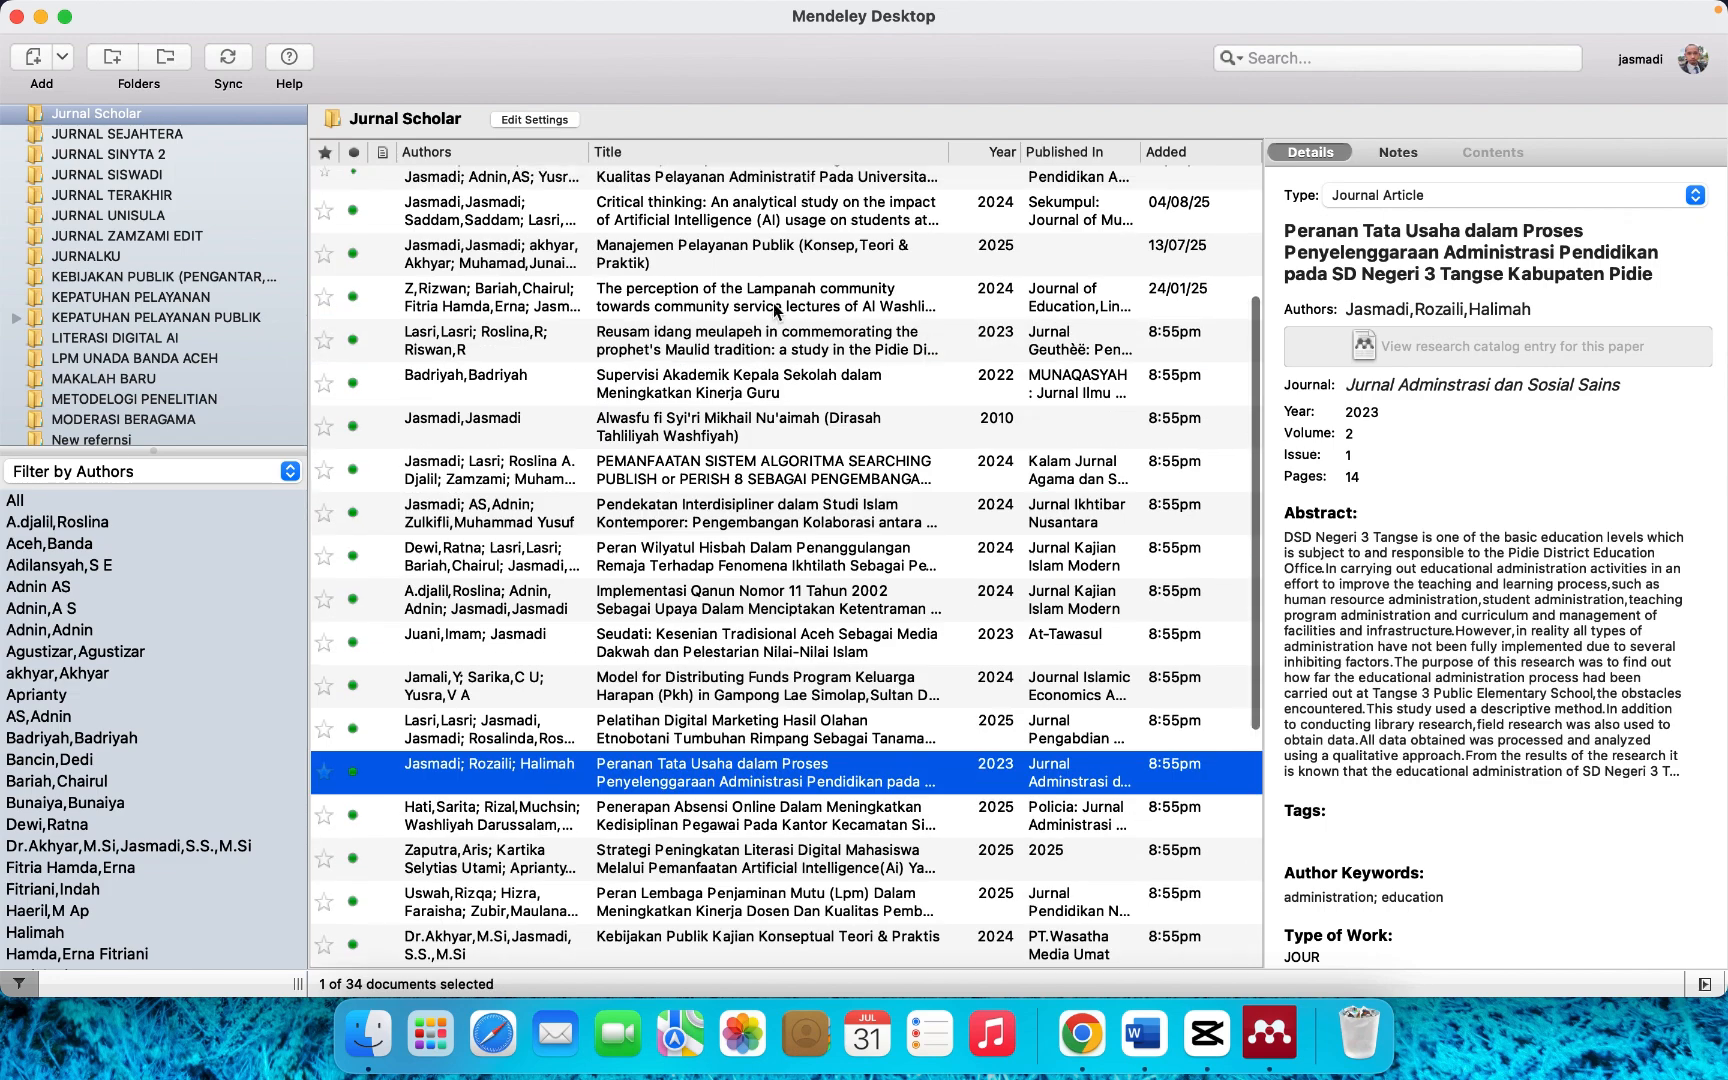
{"action": "left_click", "coordinate": [777, 310]}
{"action": "scroll", "coordinate": [777, 310], "scroll_direction": "up", "scroll_amount": 3}
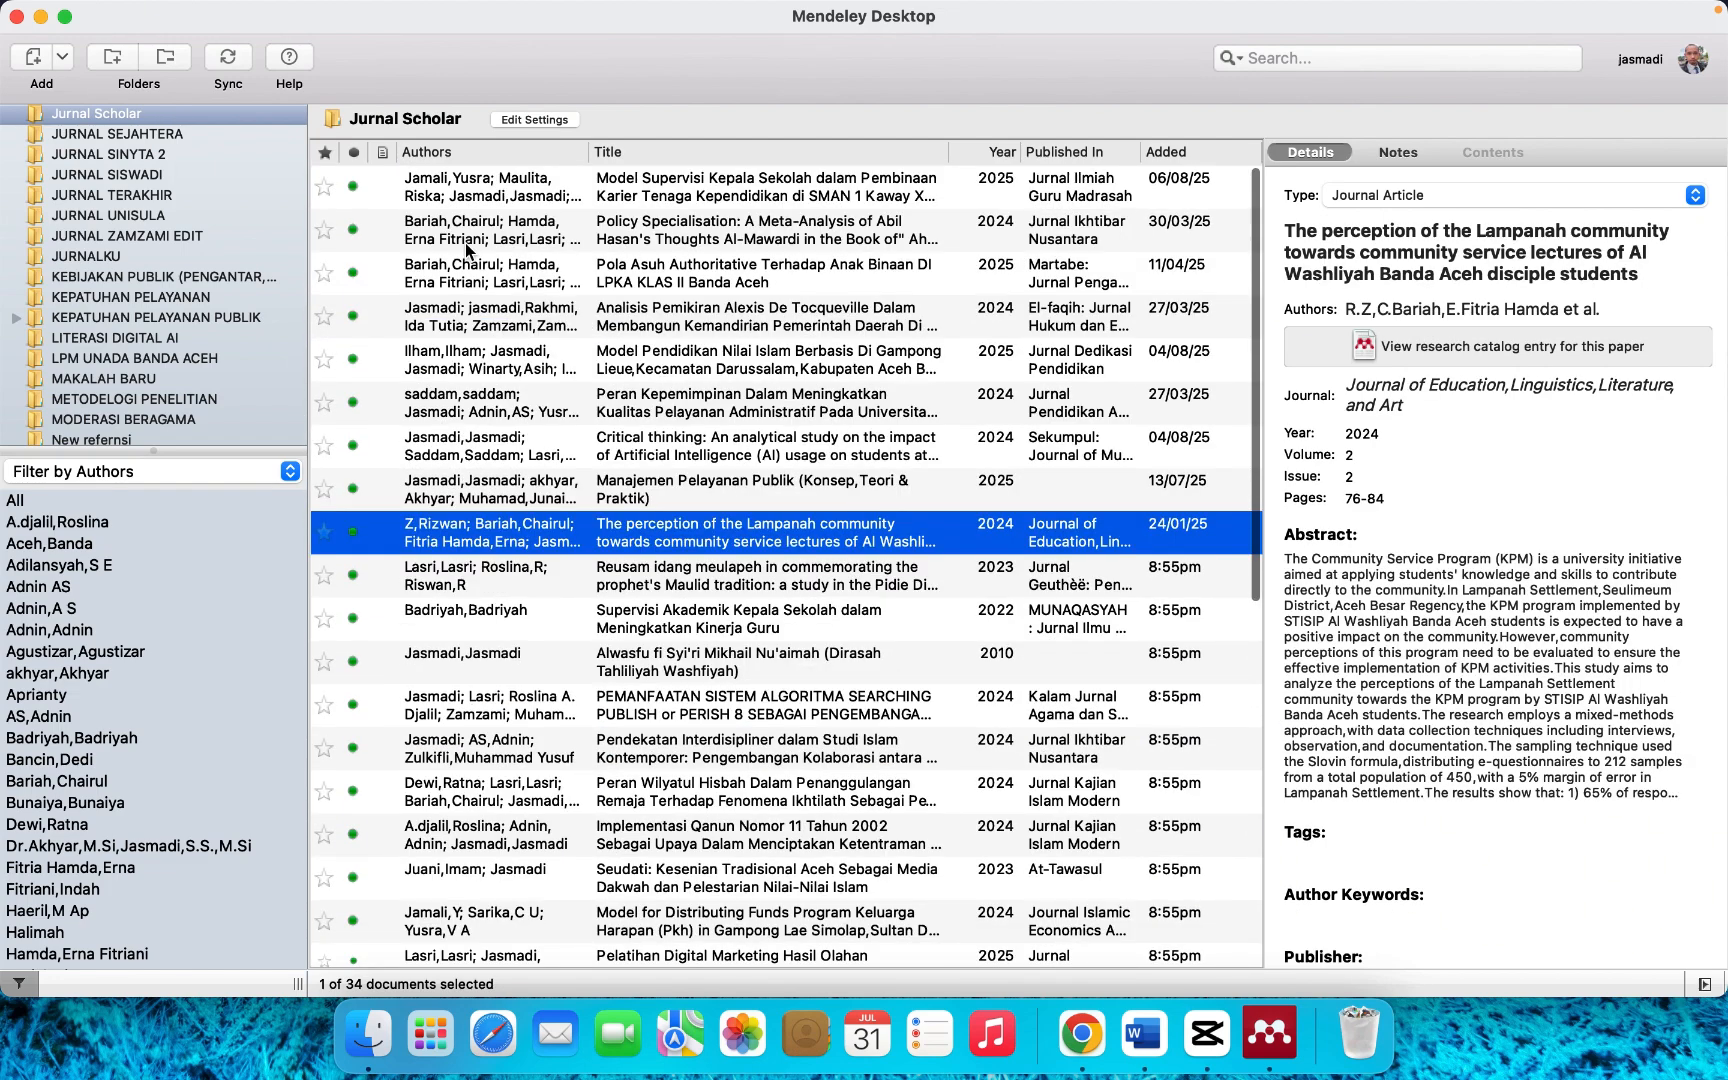
{"action": "left_click", "coordinate": [580, 265]}
{"action": "left_click", "coordinate": [703, 206]}
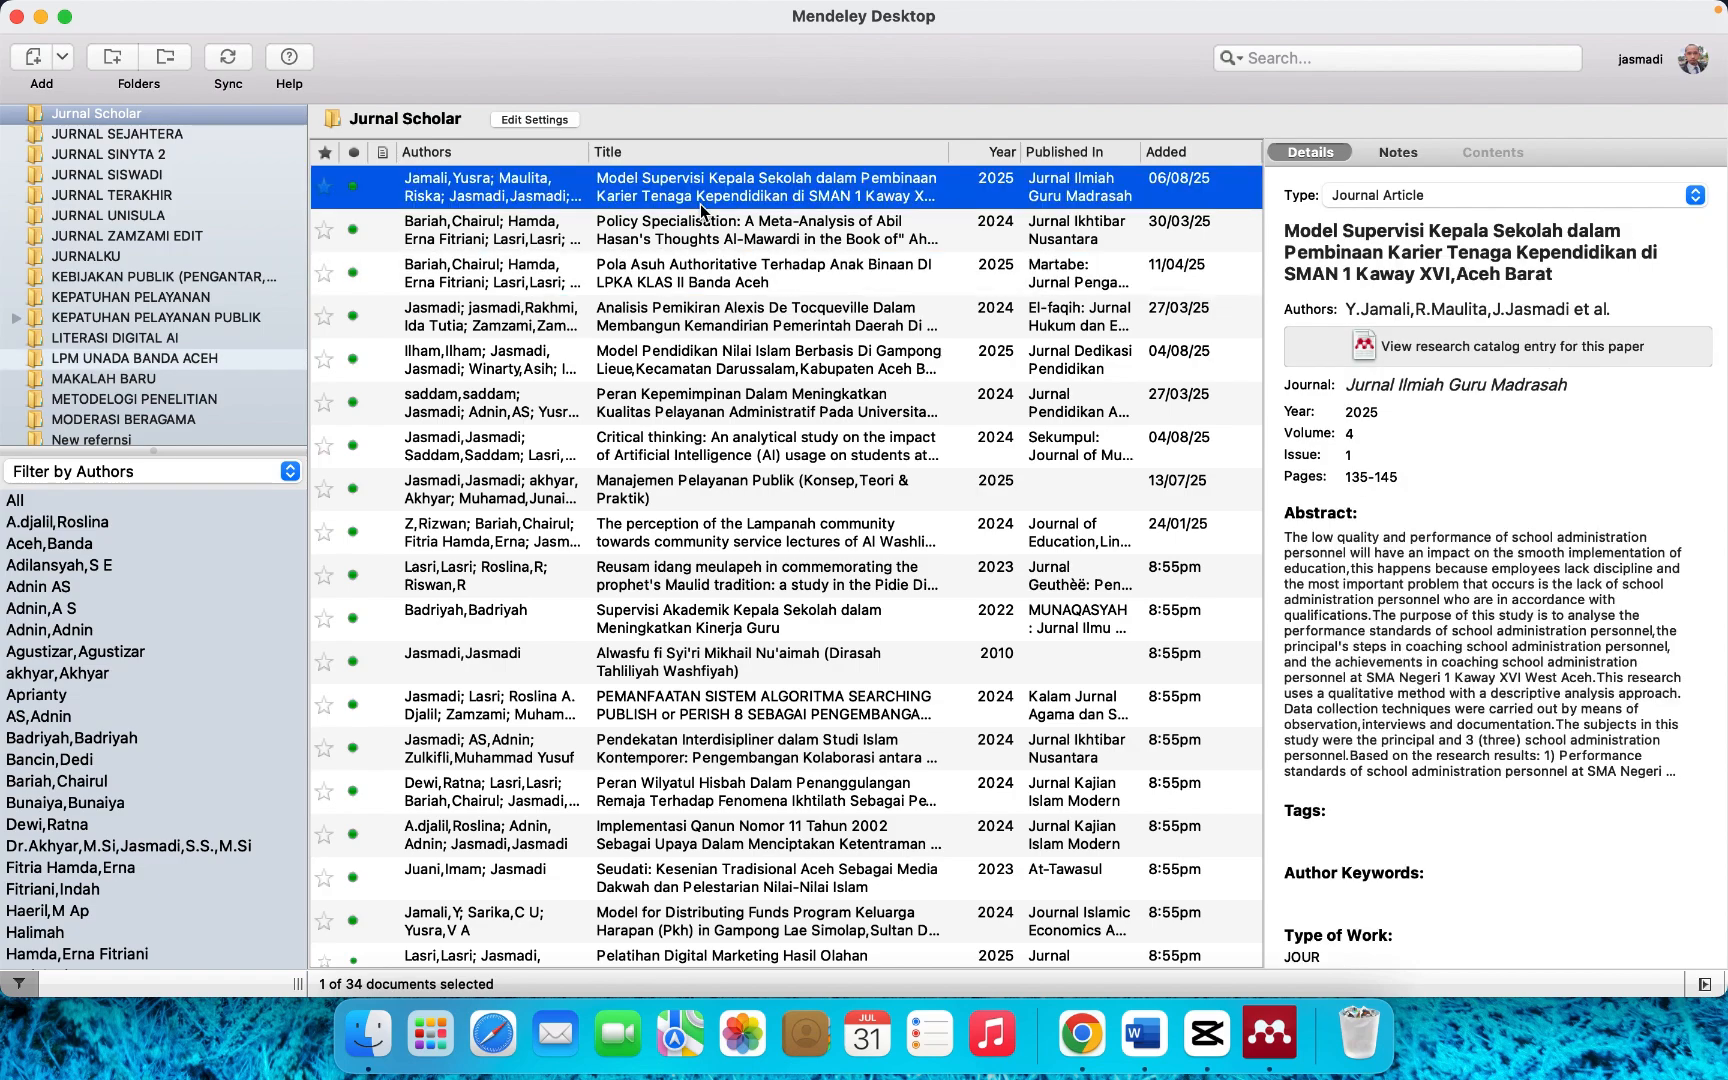
- Put Mendeley in full screen and look through the Jurnal Scholar list from the Policy Specialisation article to its end
{"action": "left_click", "coordinate": [65, 17]}
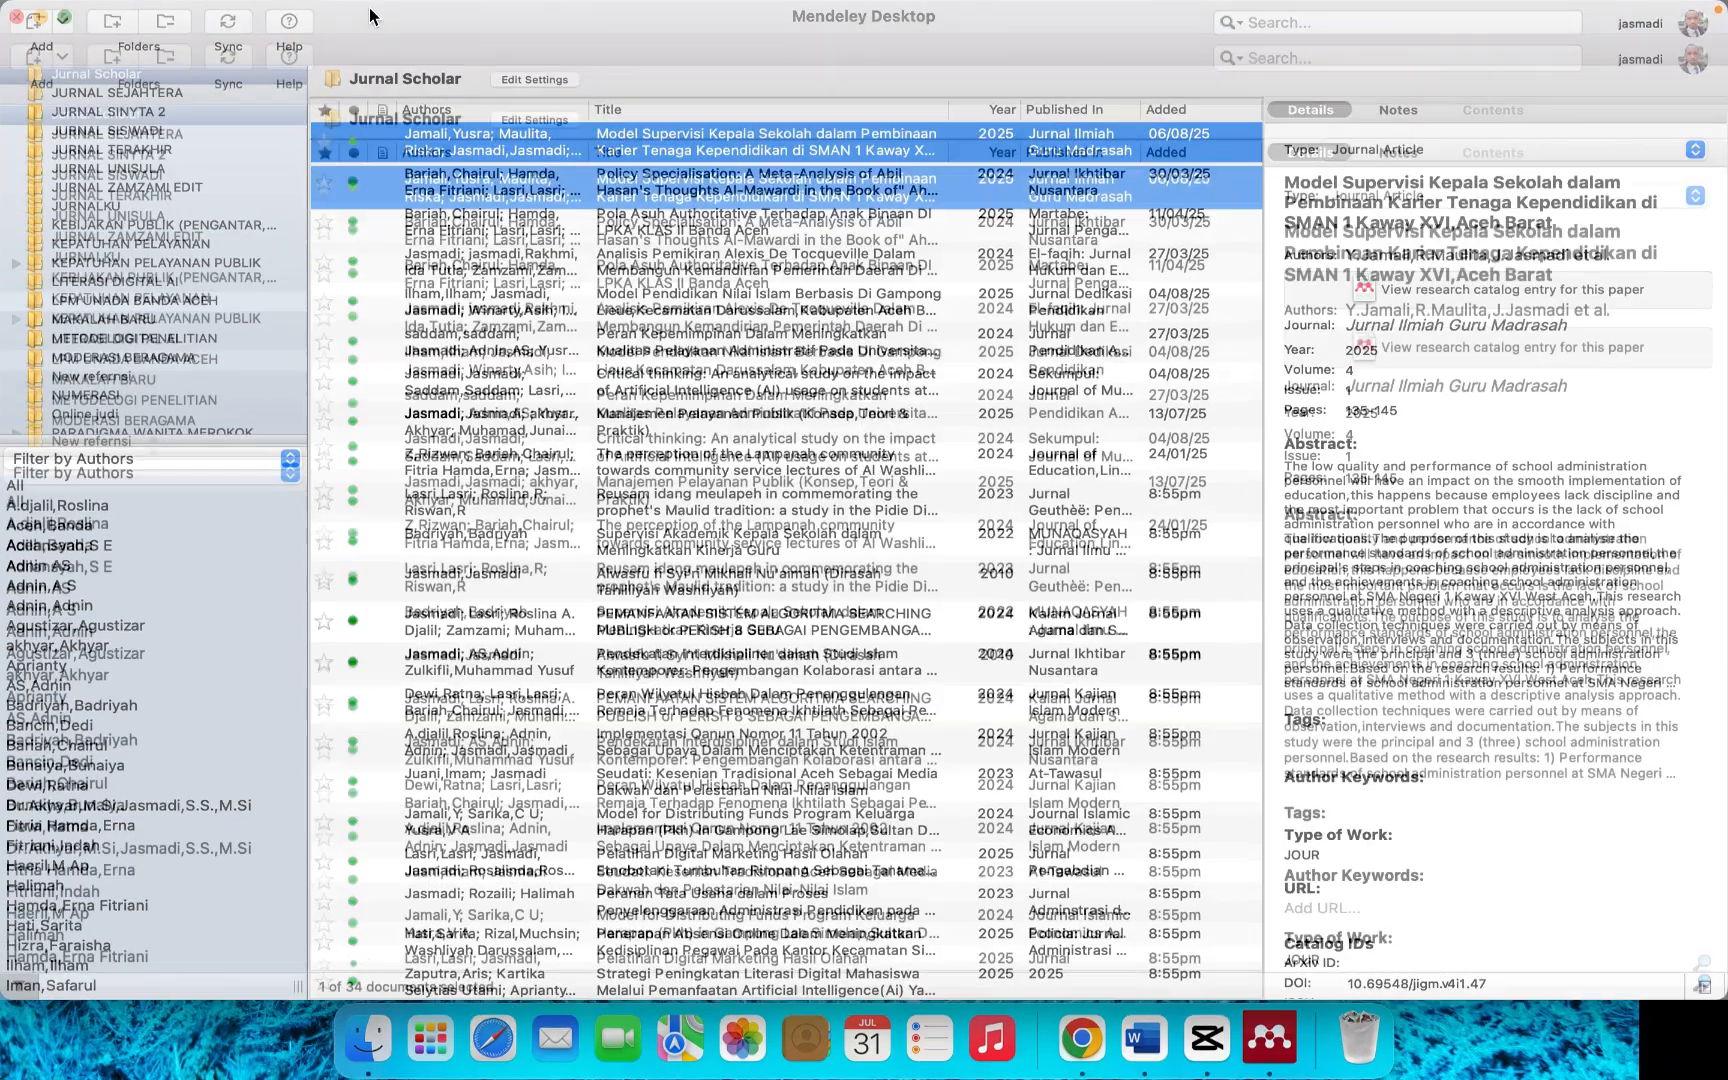
{"action": "left_click", "coordinate": [890, 195]}
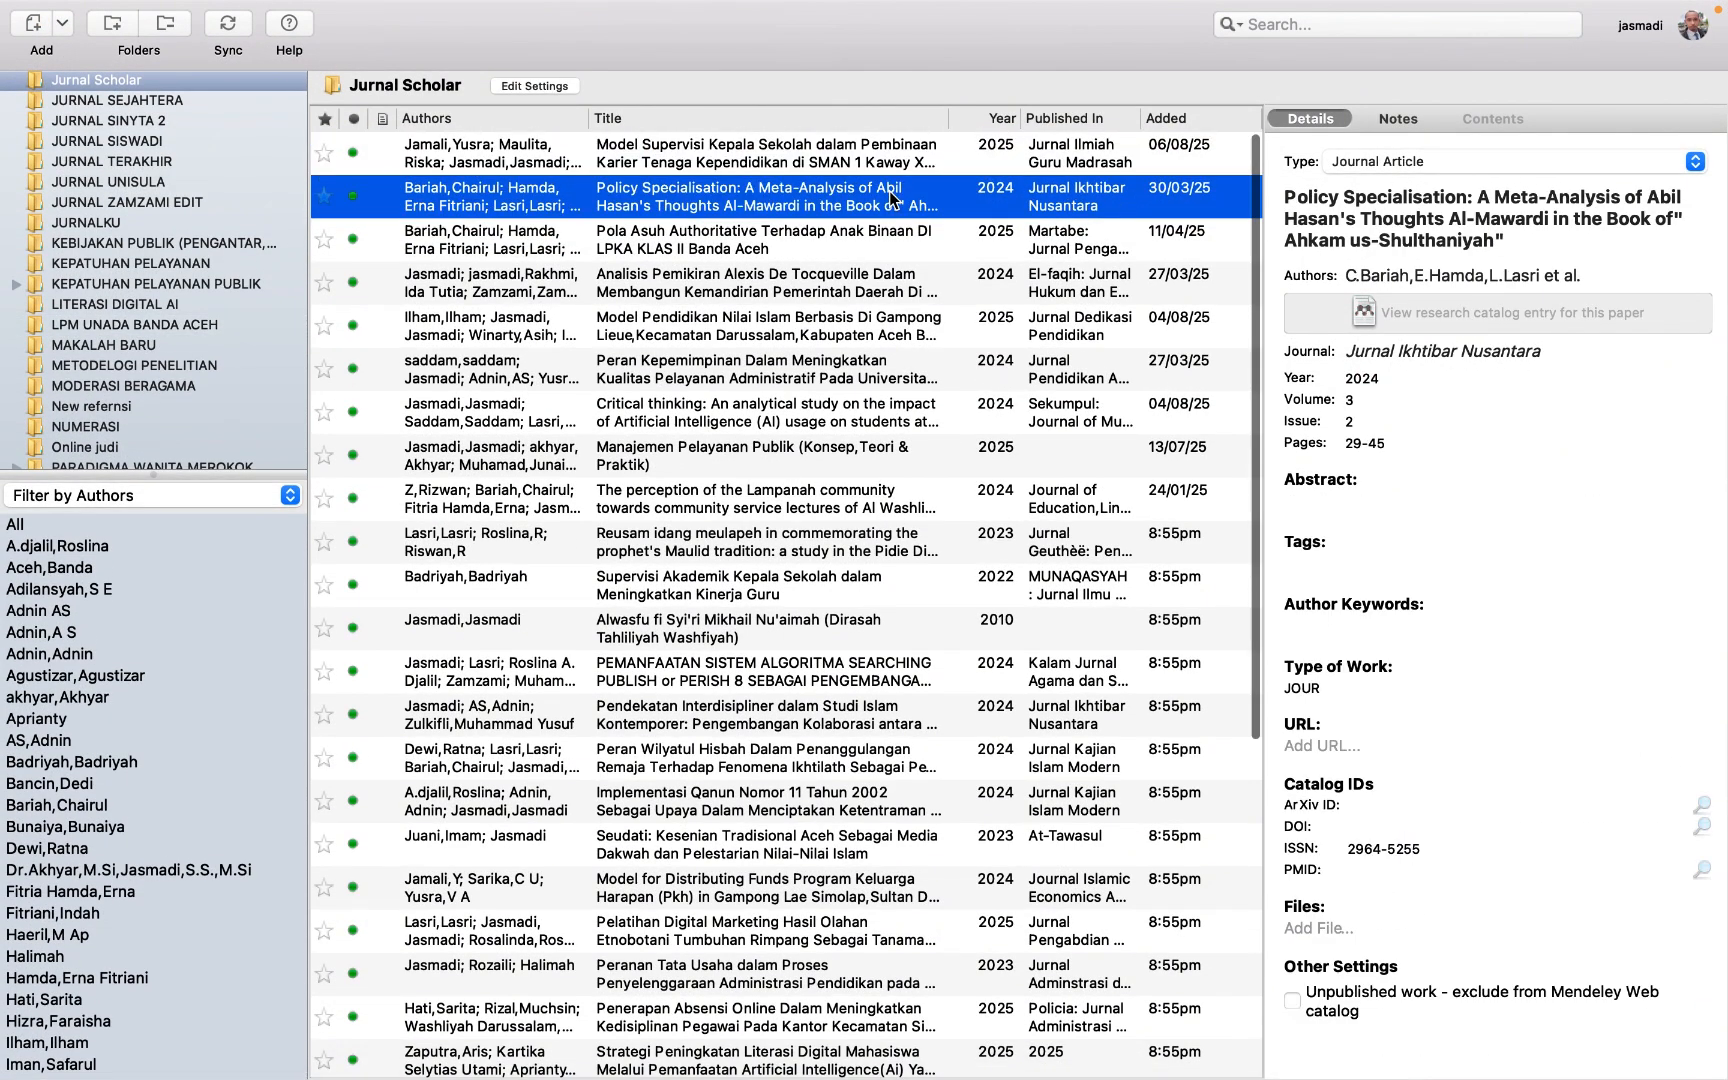
{"action": "scroll", "coordinate": [890, 197], "scroll_direction": "down", "scroll_amount": 10}
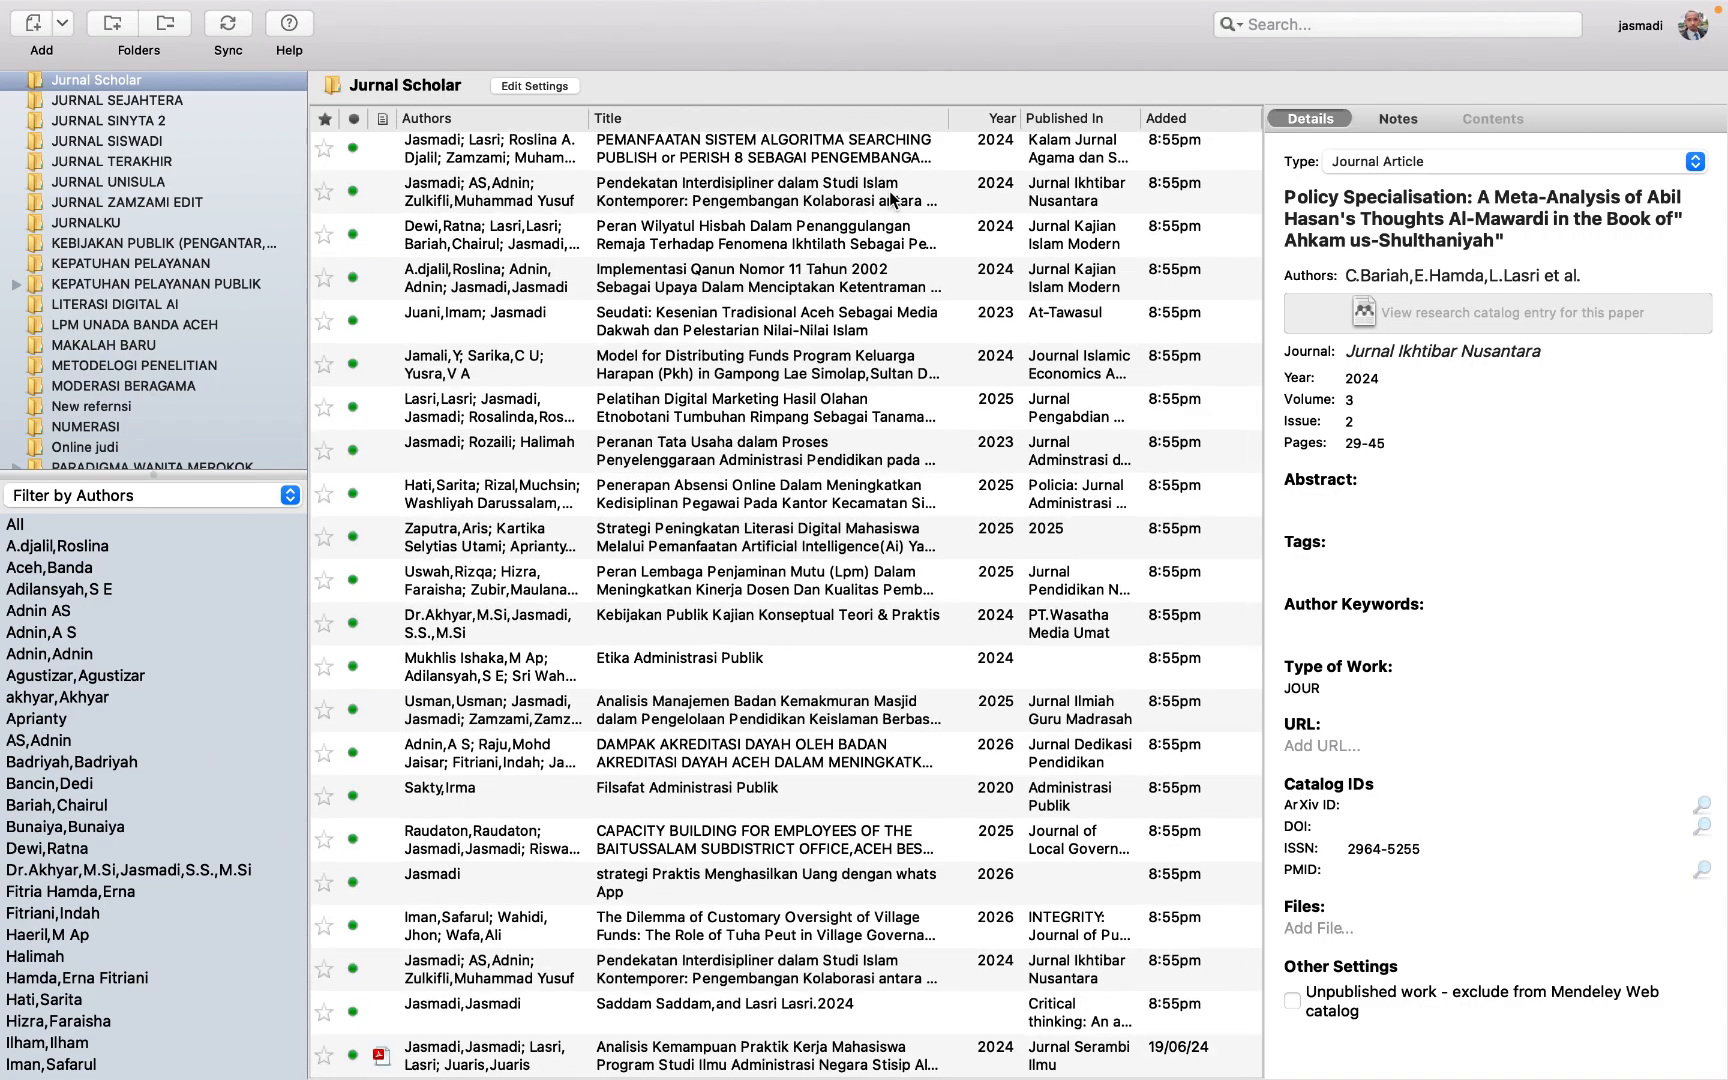
{"action": "key", "text": "ctrl+Up"}
{"action": "left_click", "coordinate": [691, 67]}
- Open the attached PDF of the Analisis Kemampuan Praktik Kerja Mahasiswa article and look through its editorial pages, abstract and introduction
{"action": "left_click", "coordinate": [682, 1066]}
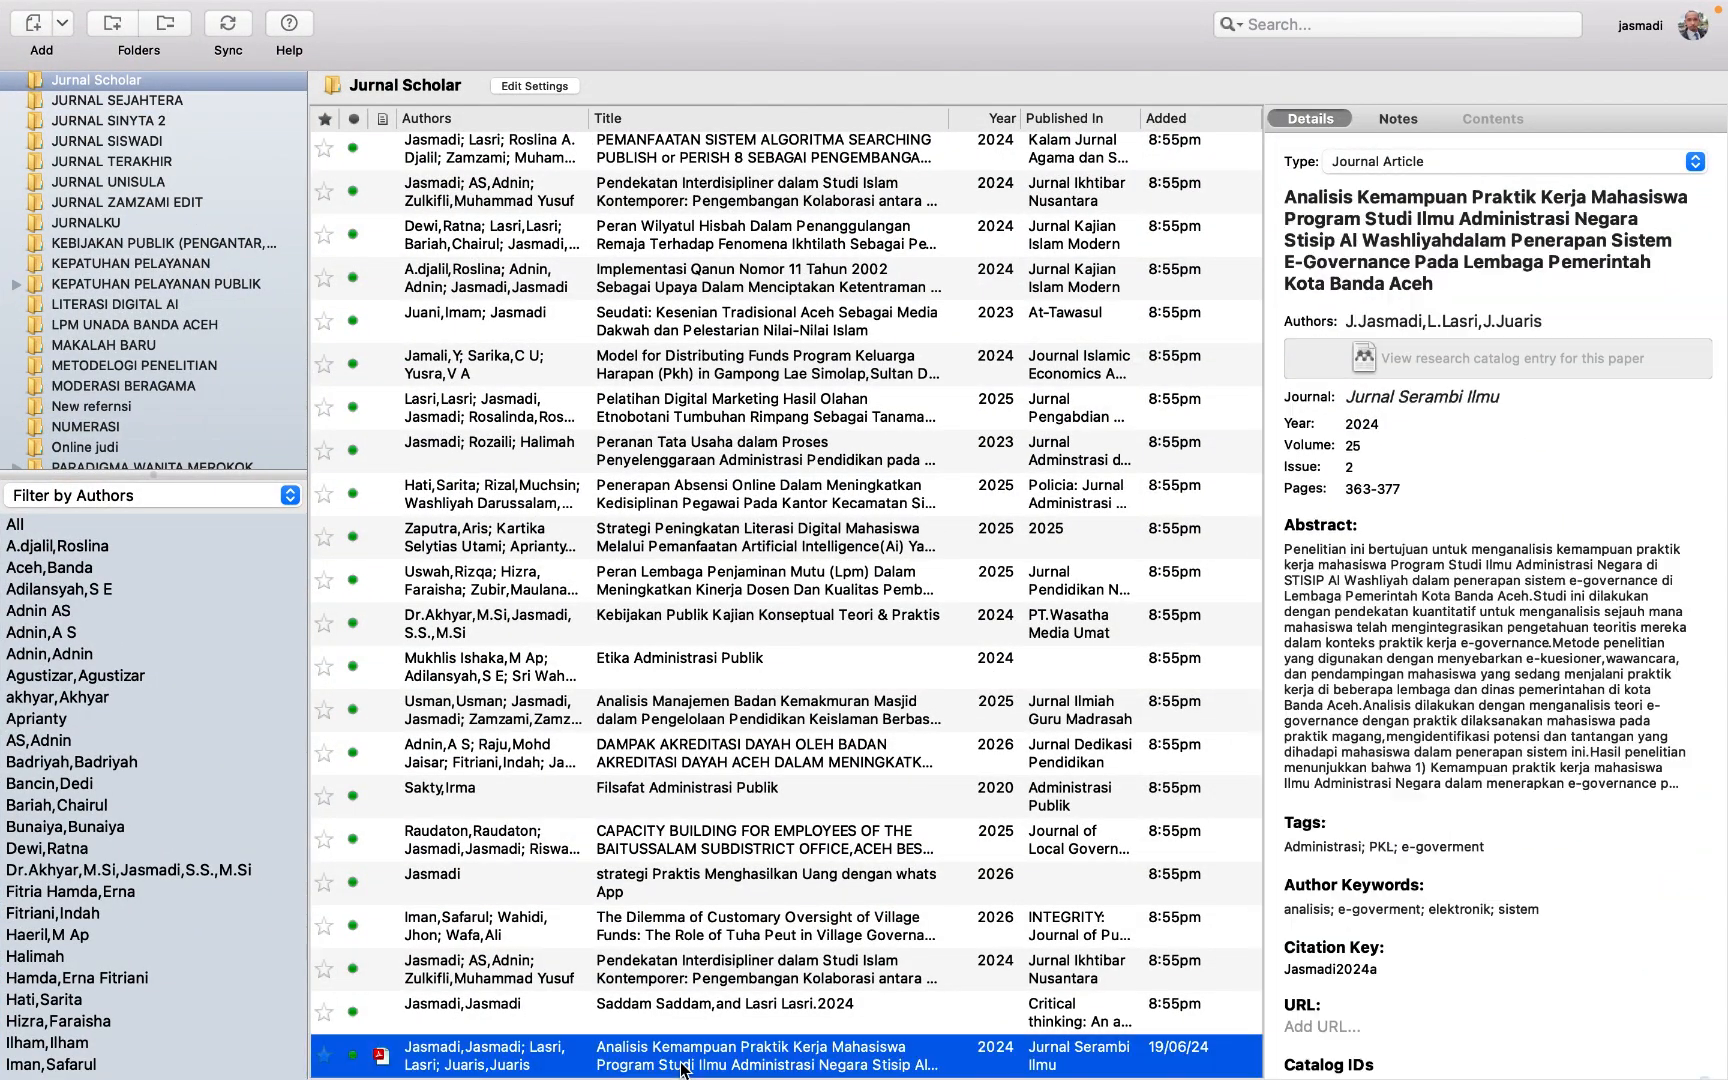
{"action": "double_click", "coordinate": [682, 1066]}
{"action": "scroll", "coordinate": [758, 477], "scroll_direction": "down", "scroll_amount": 5}
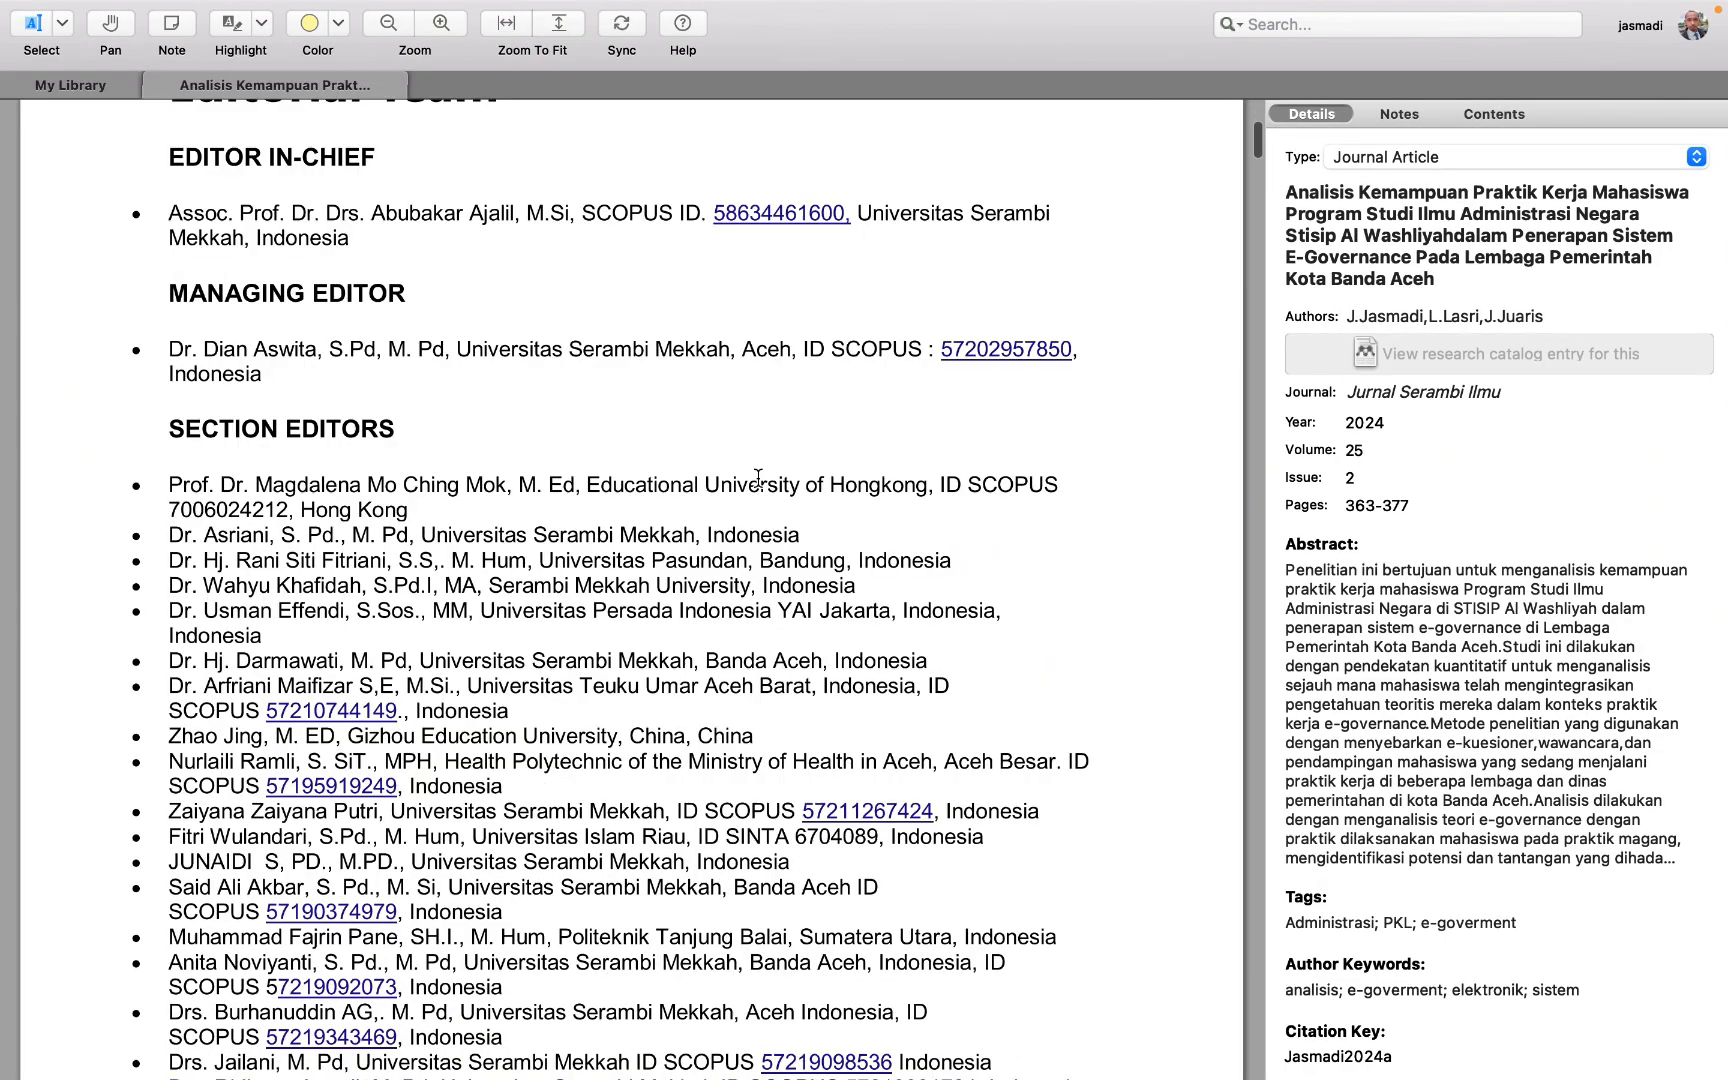
{"action": "scroll", "coordinate": [758, 477], "scroll_direction": "down", "scroll_amount": 15}
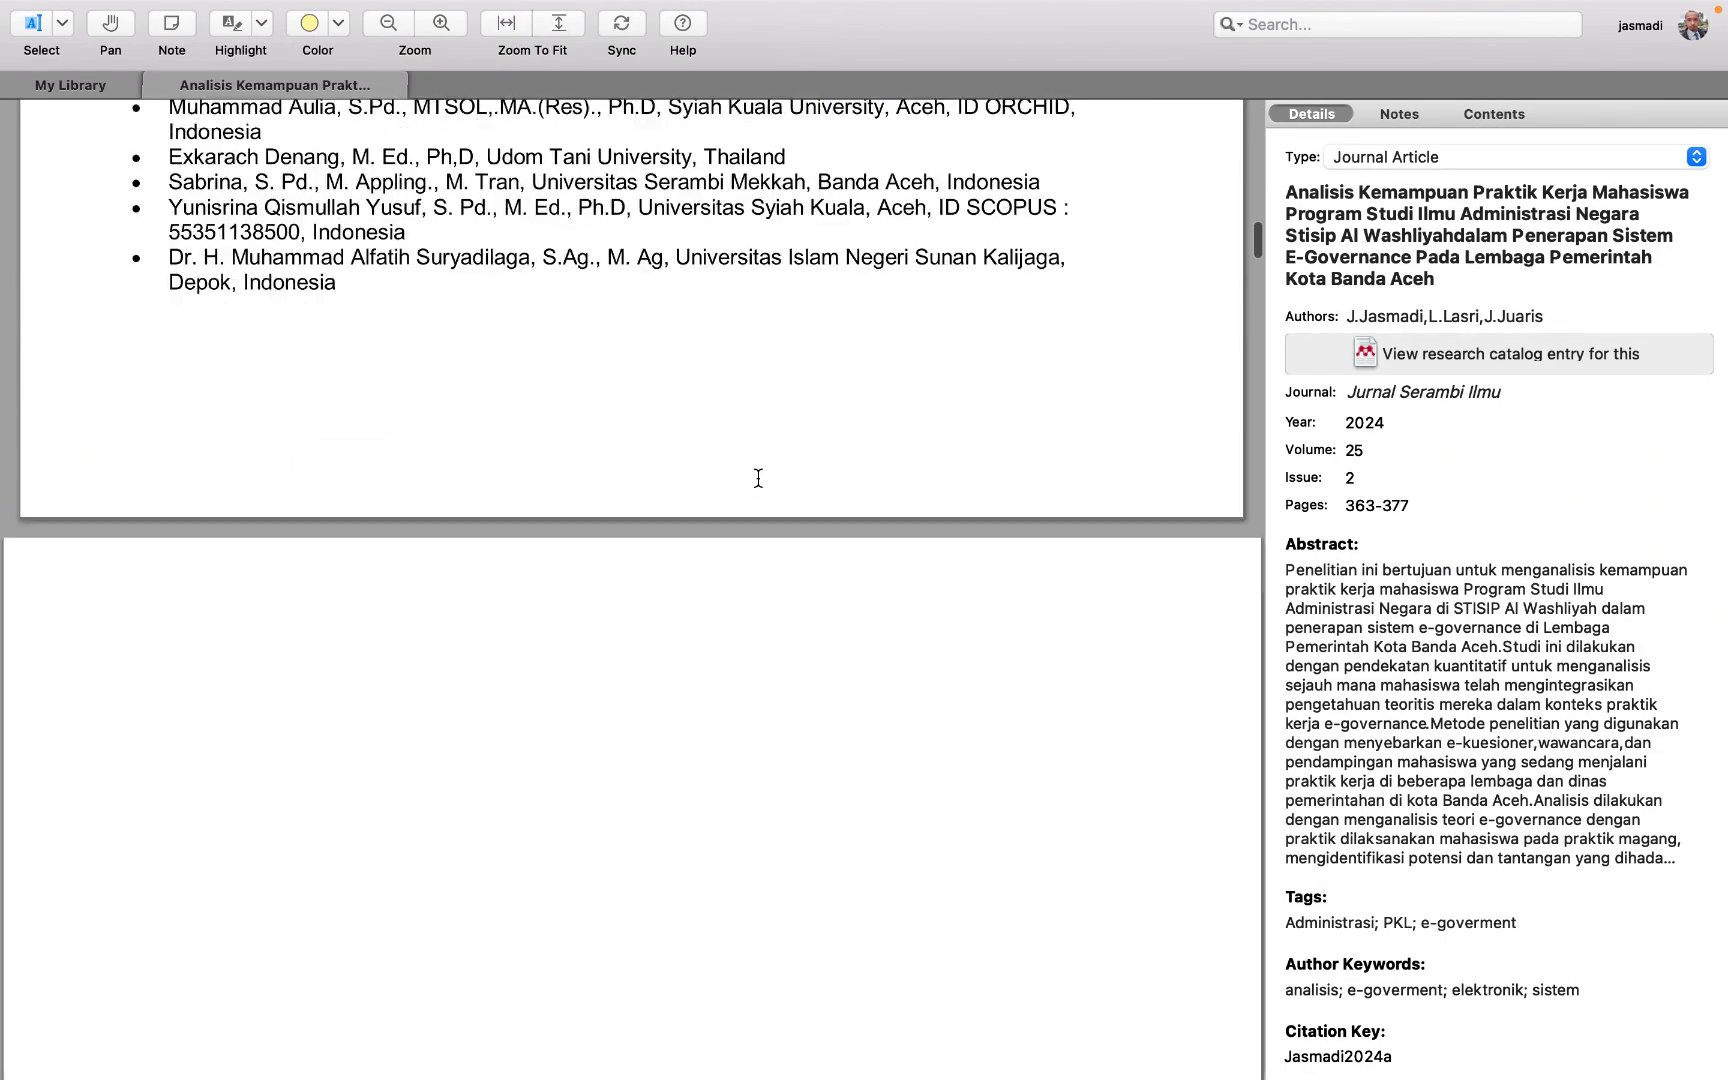
{"action": "scroll", "coordinate": [758, 478], "scroll_direction": "down", "scroll_amount": 10}
{"action": "scroll", "coordinate": [758, 477], "scroll_direction": "up", "scroll_amount": 10}
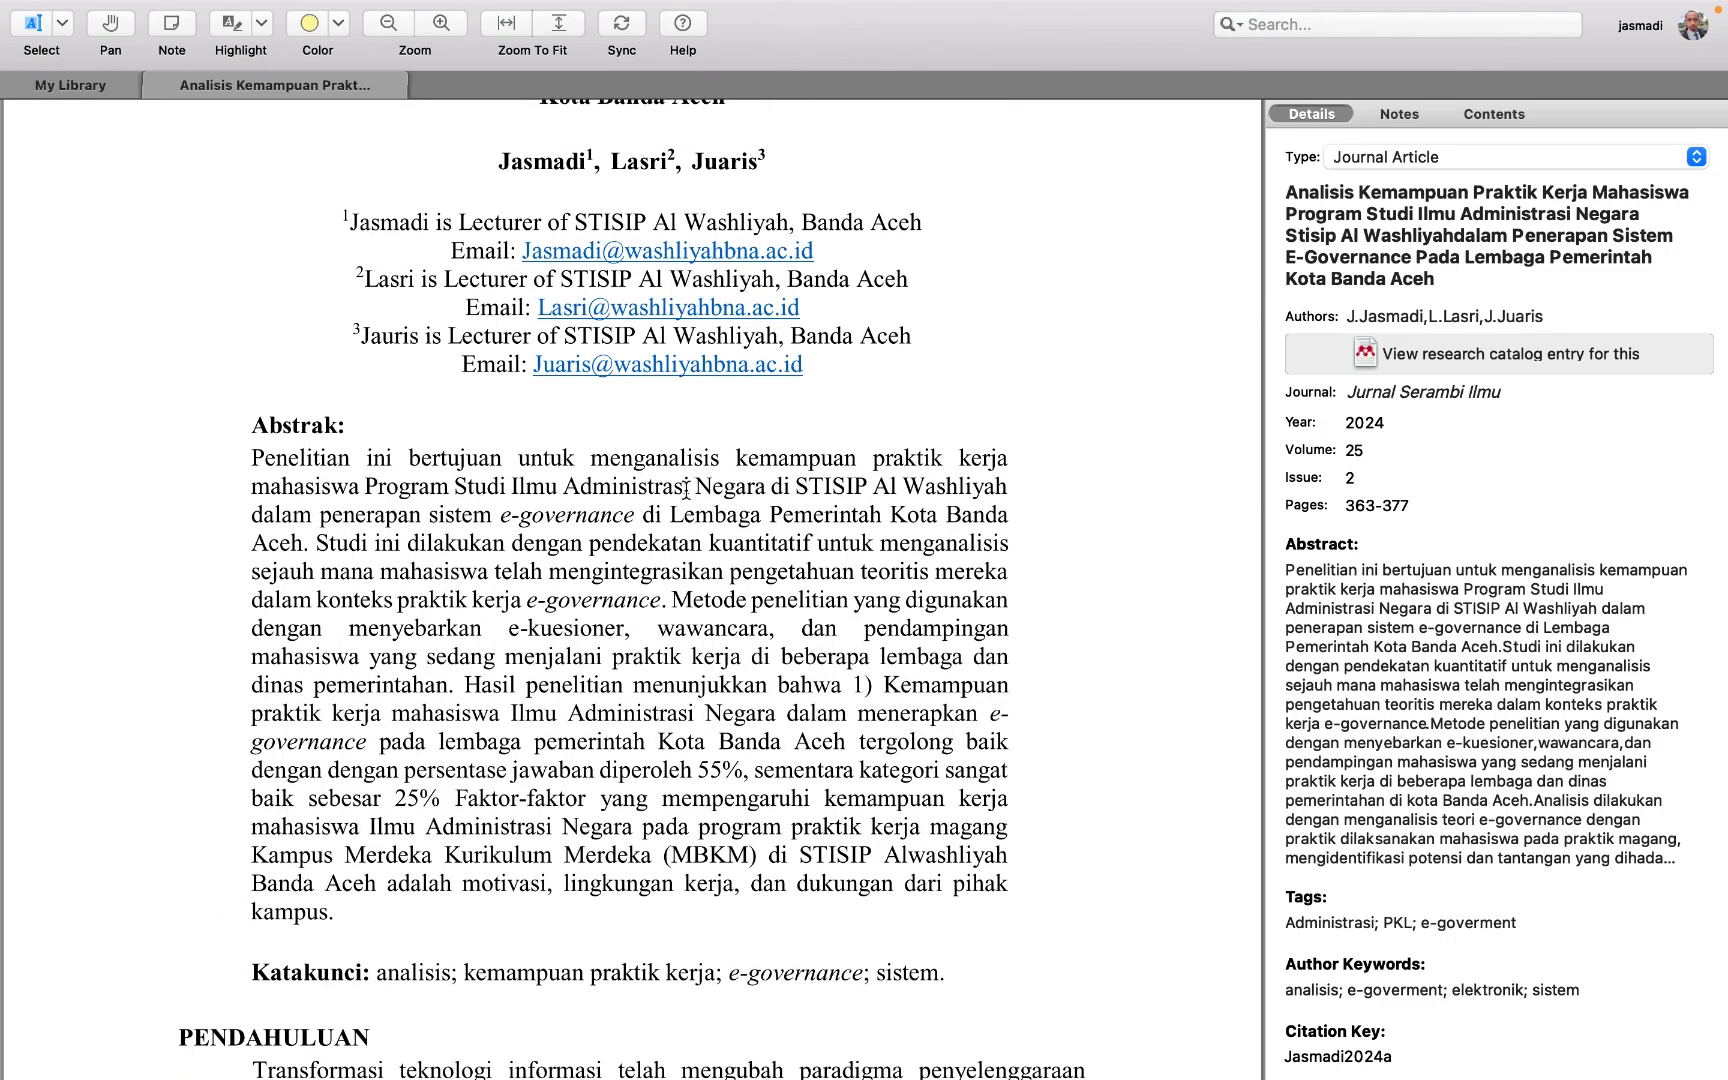
{"action": "scroll", "coordinate": [697, 539], "scroll_direction": "down", "scroll_amount": 8}
{"action": "scroll", "coordinate": [697, 539], "scroll_direction": "down", "scroll_amount": 20}
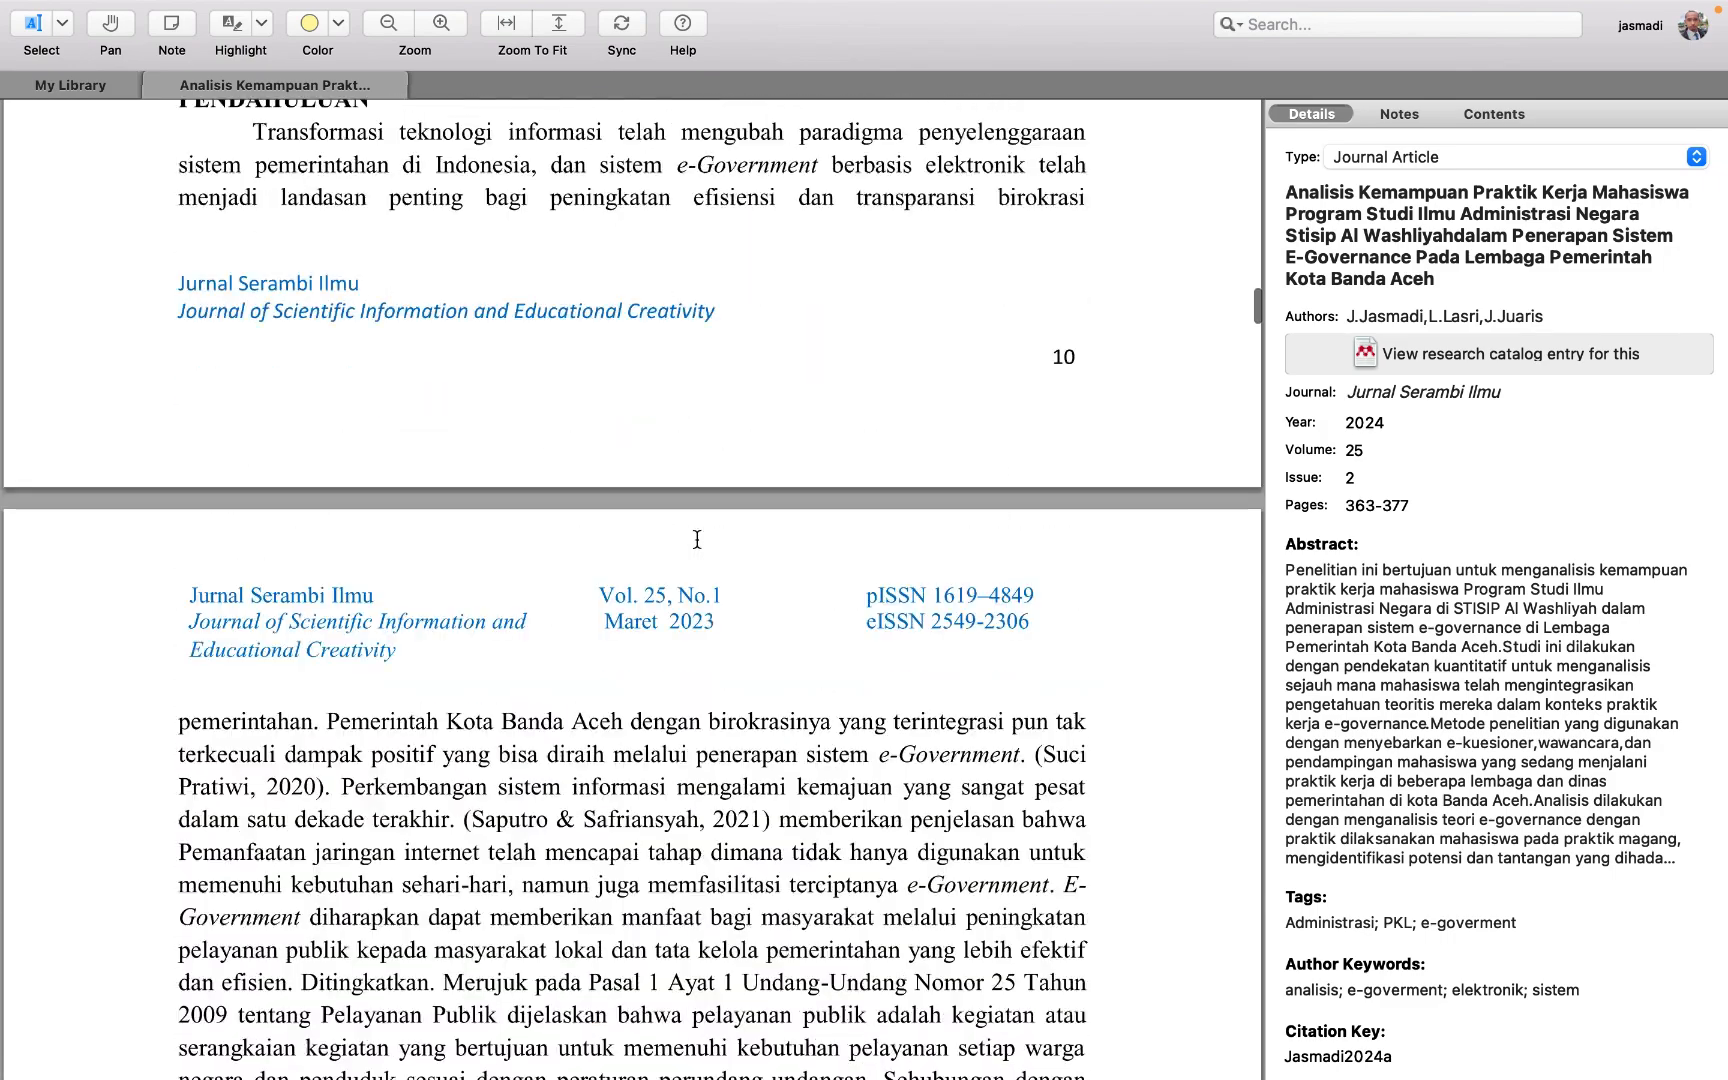
- Switch to the desktop and close the Finder window showing the Downloads folder
{"action": "key", "text": "ctrl+Up"}
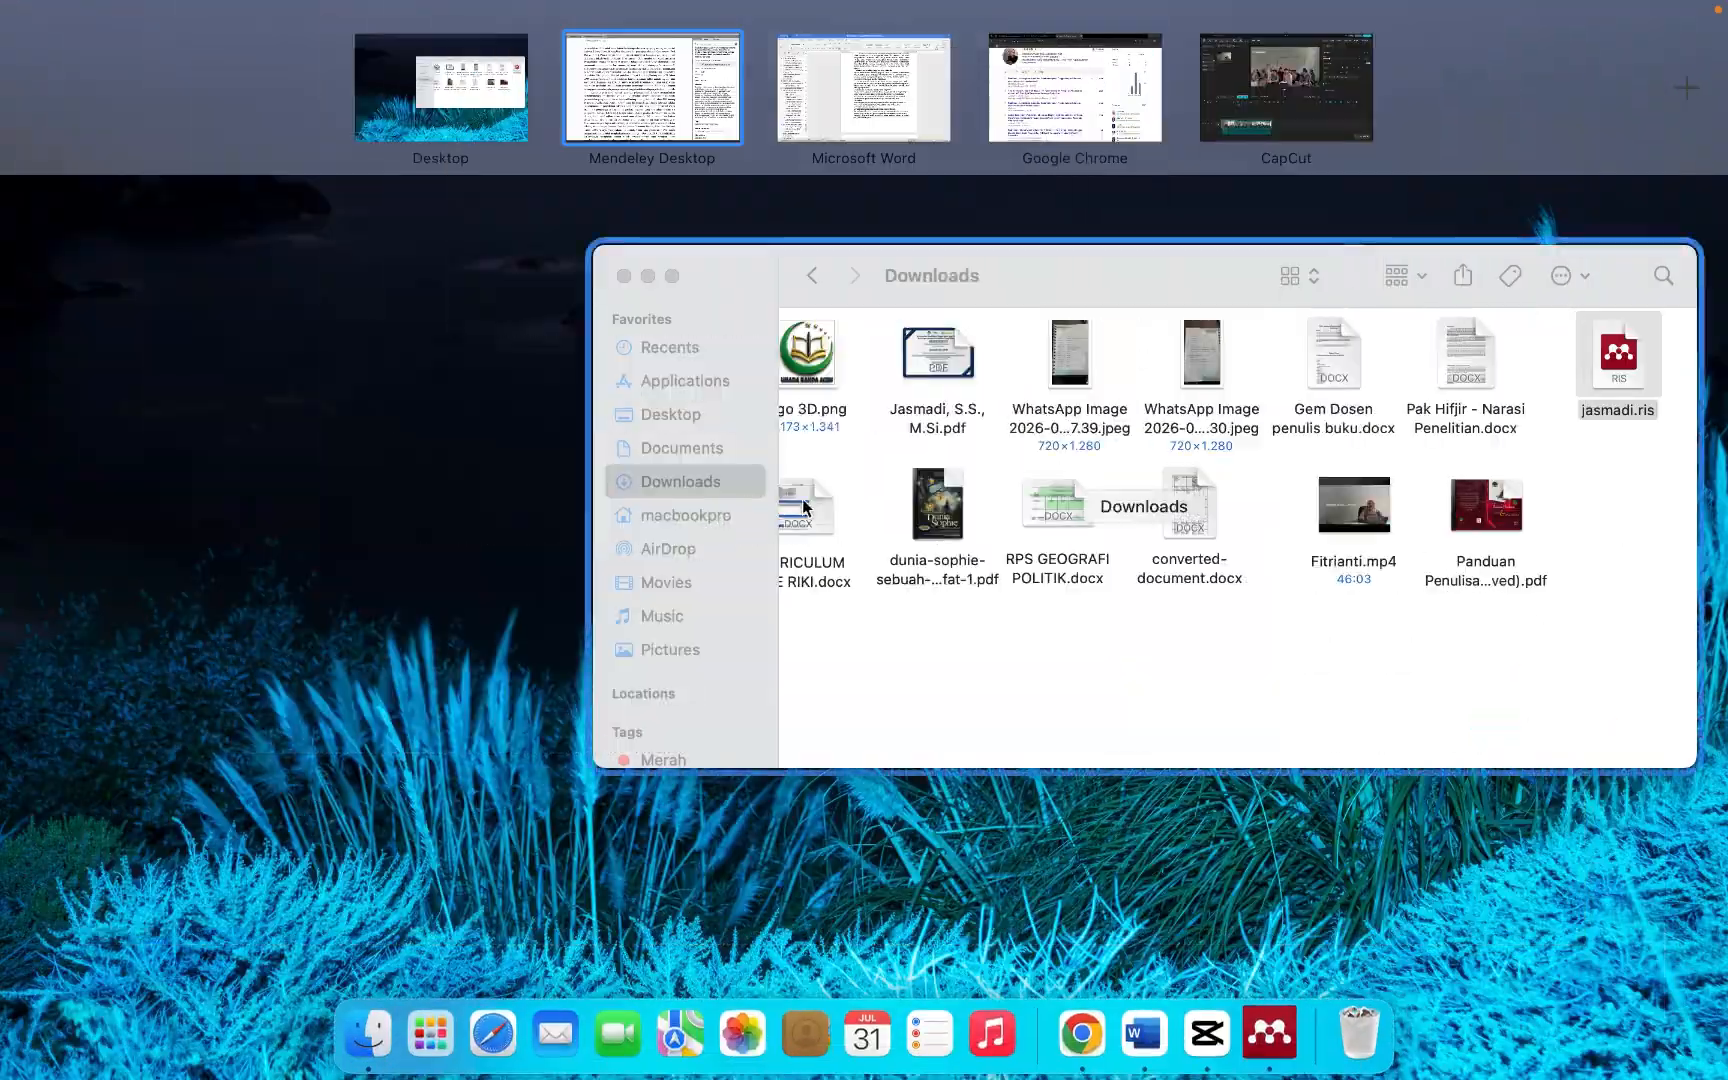
{"action": "left_click", "coordinate": [895, 609]}
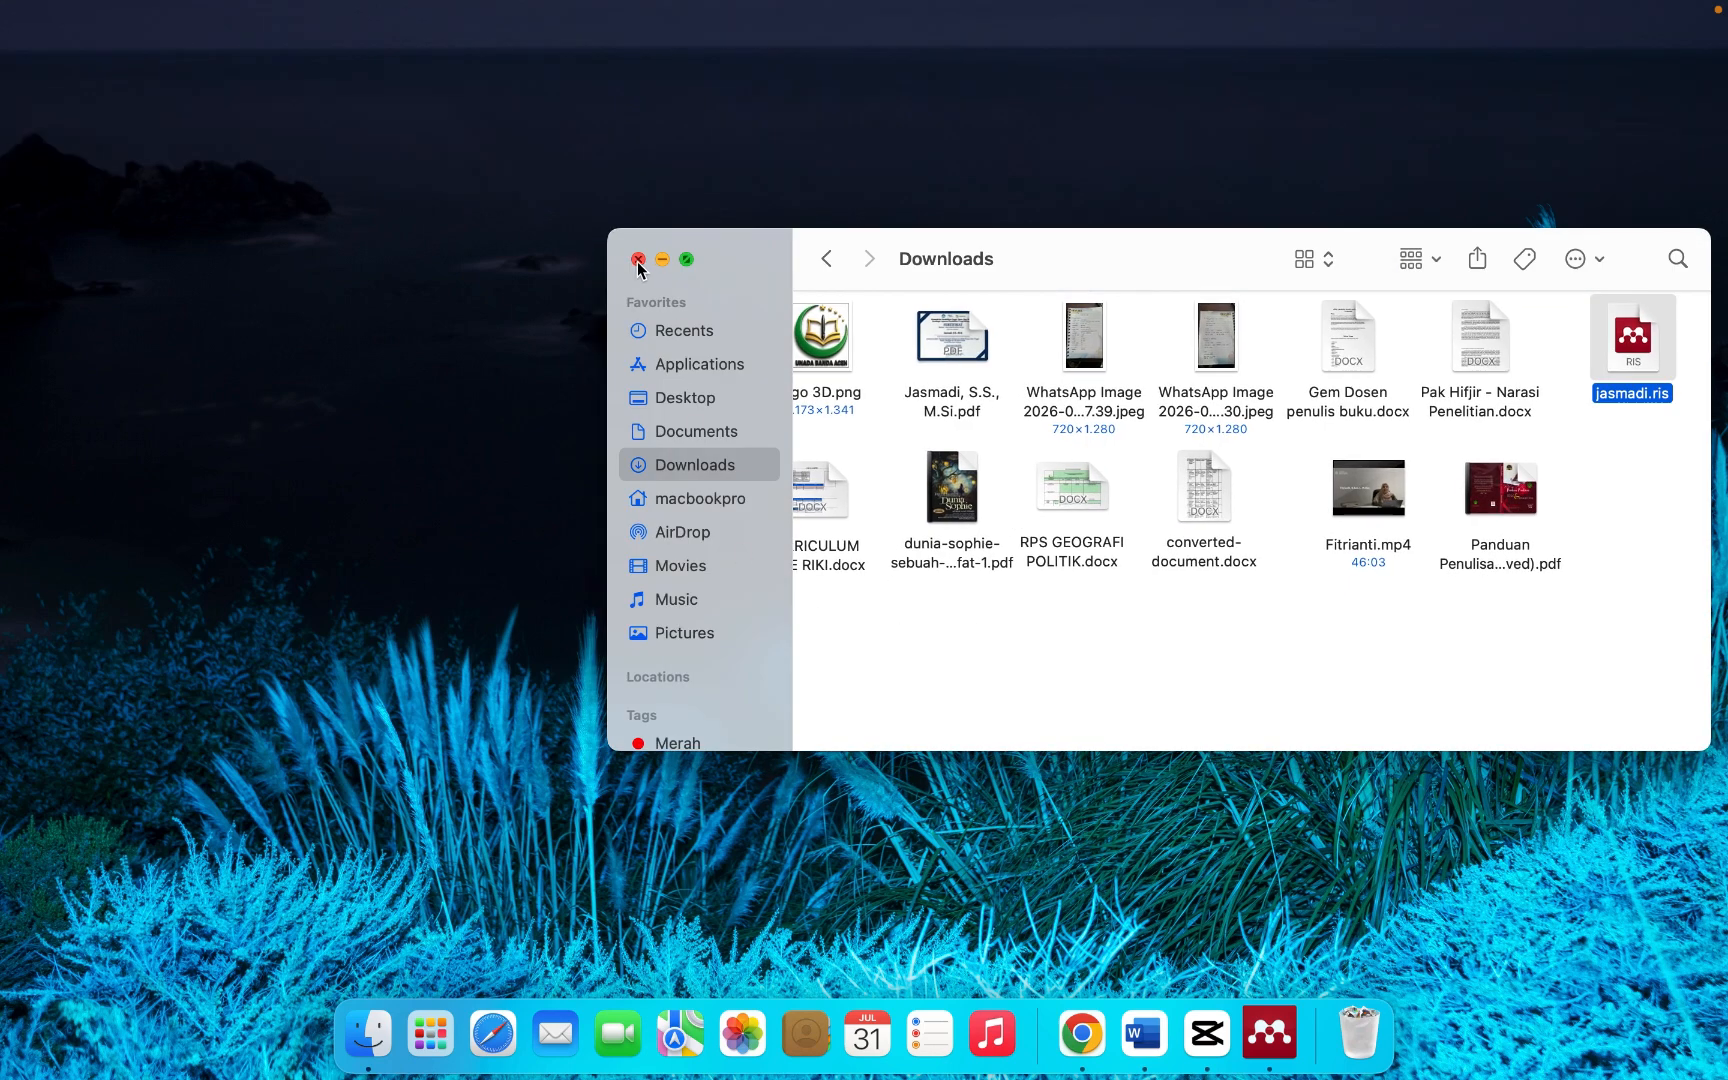
{"action": "left_click", "coordinate": [638, 260]}
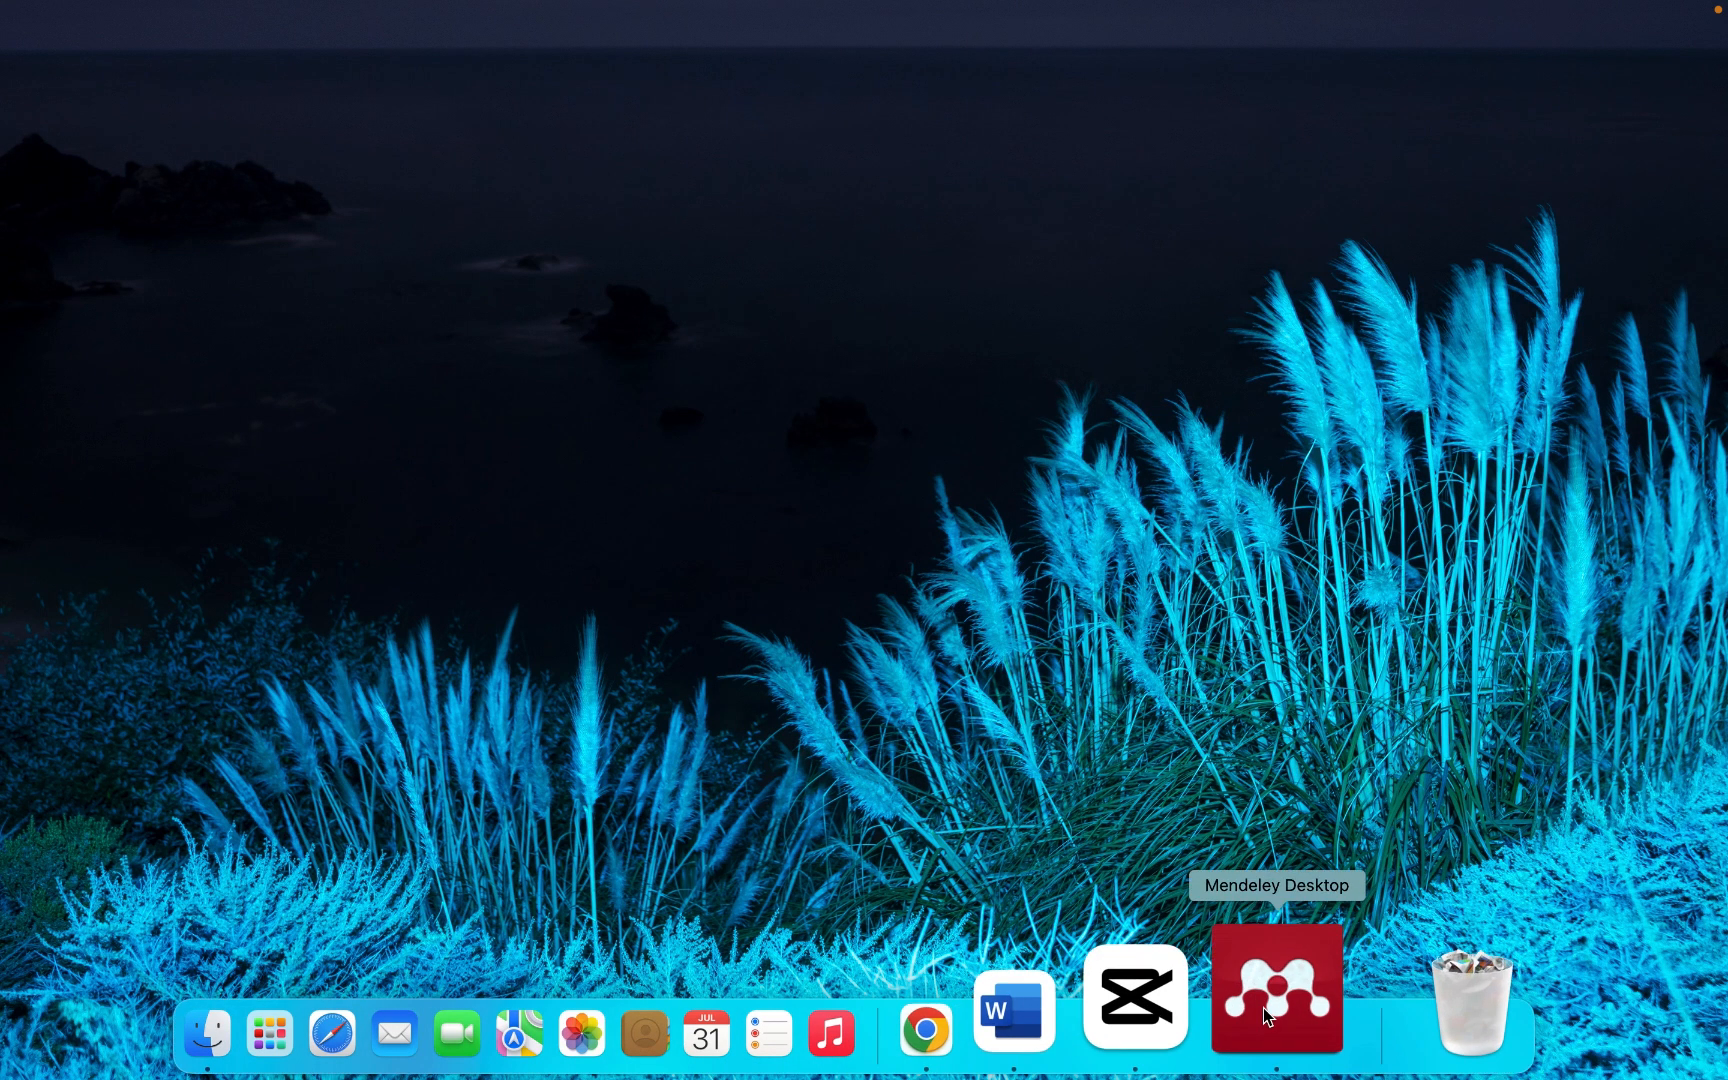